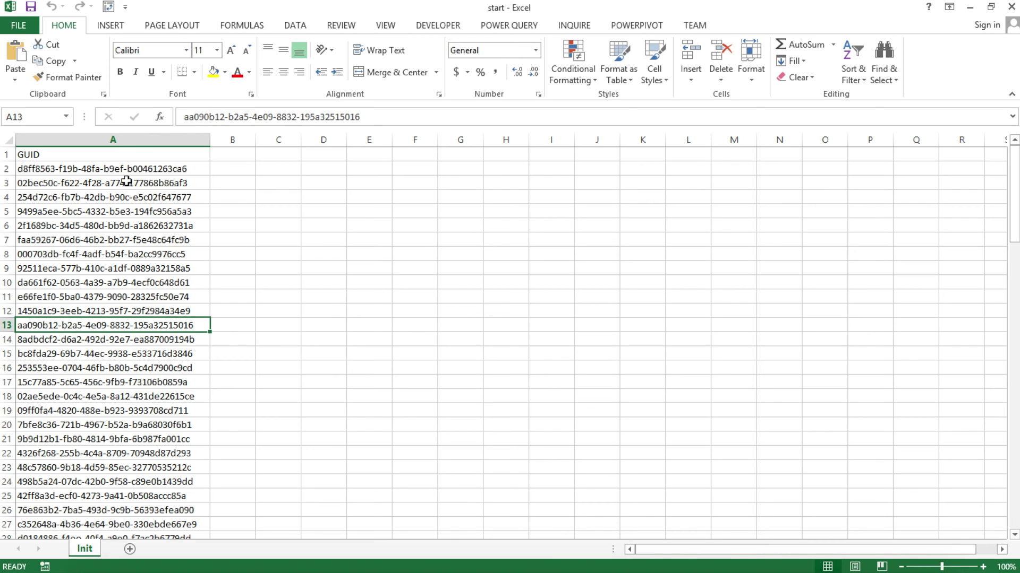
Examine the GUID list in the start workbook and the GUID, Full Address and Name columns in data1, data2 and data3.
{"action": "left_click_drag", "start_coordinate": [113, 155], "coordinate": [104, 439]}
{"action": "left_click", "coordinate": [112, 285]}
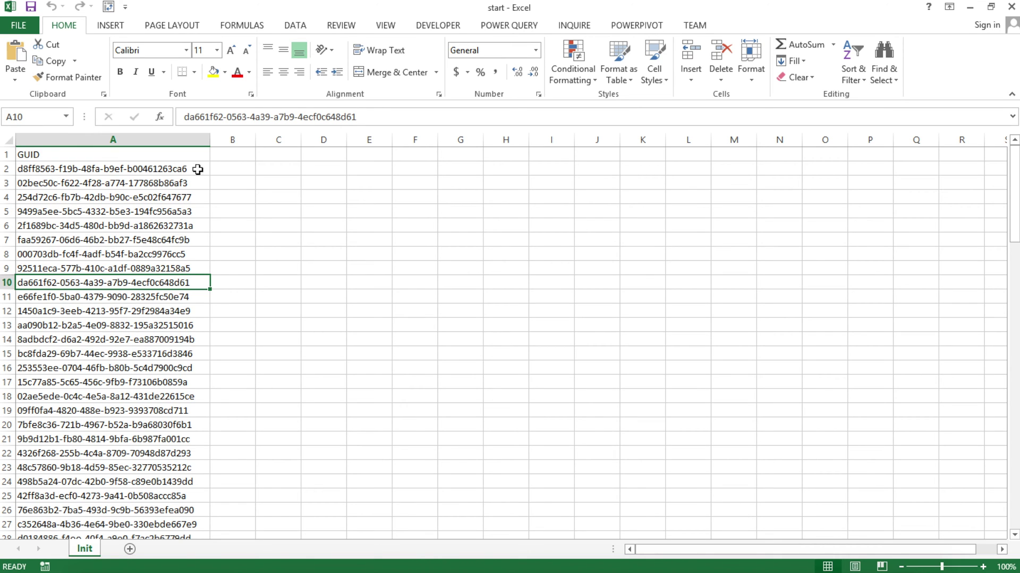
{"action": "left_click", "coordinate": [225, 168]}
{"action": "left_click", "coordinate": [134, 170]}
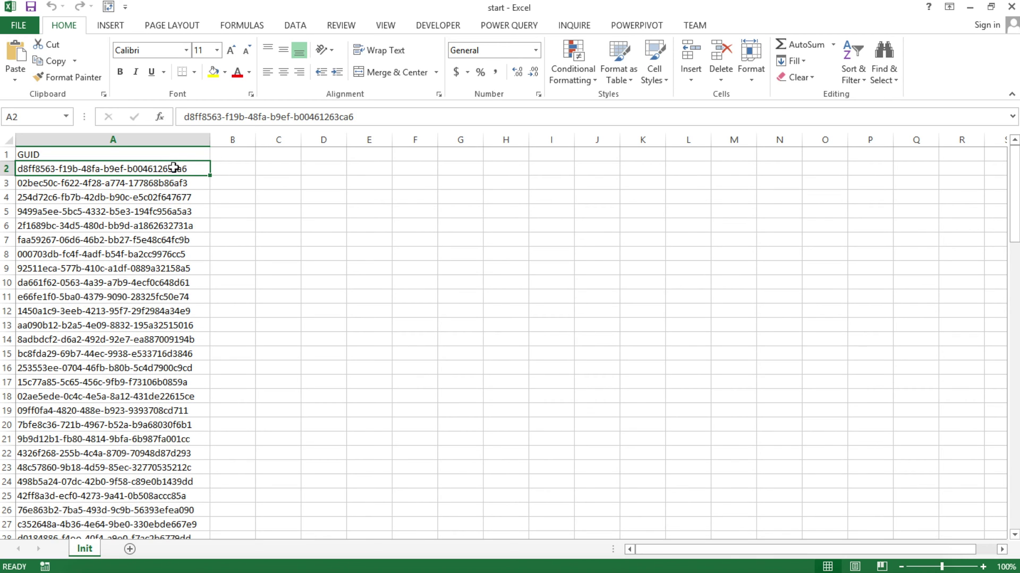
{"action": "left_click", "coordinate": [250, 1]}
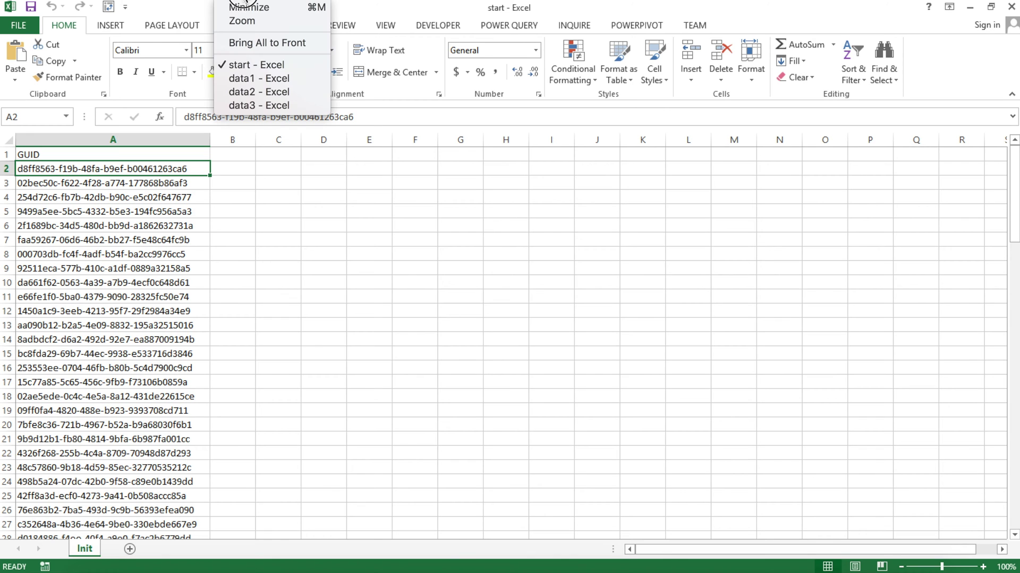
{"action": "left_click", "coordinate": [268, 78]}
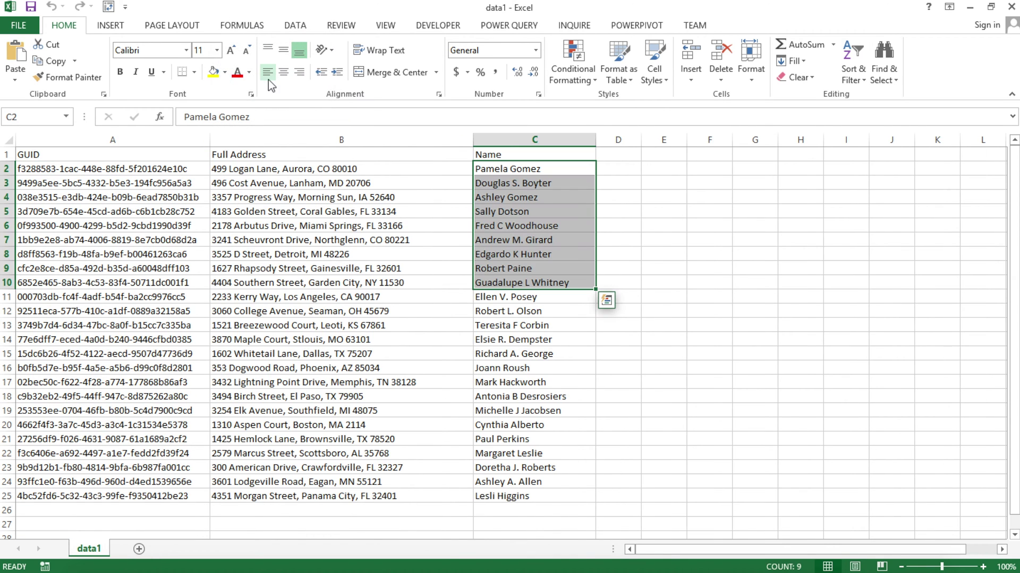
{"action": "left_click", "coordinate": [160, 325]}
{"action": "left_click", "coordinate": [96, 154]}
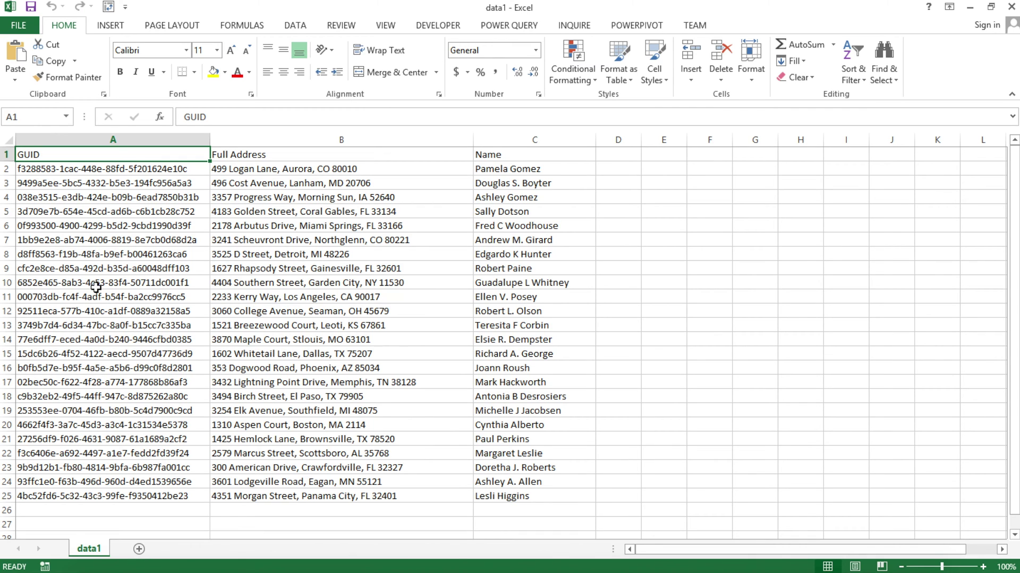
{"action": "left_click", "coordinate": [233, 0]}
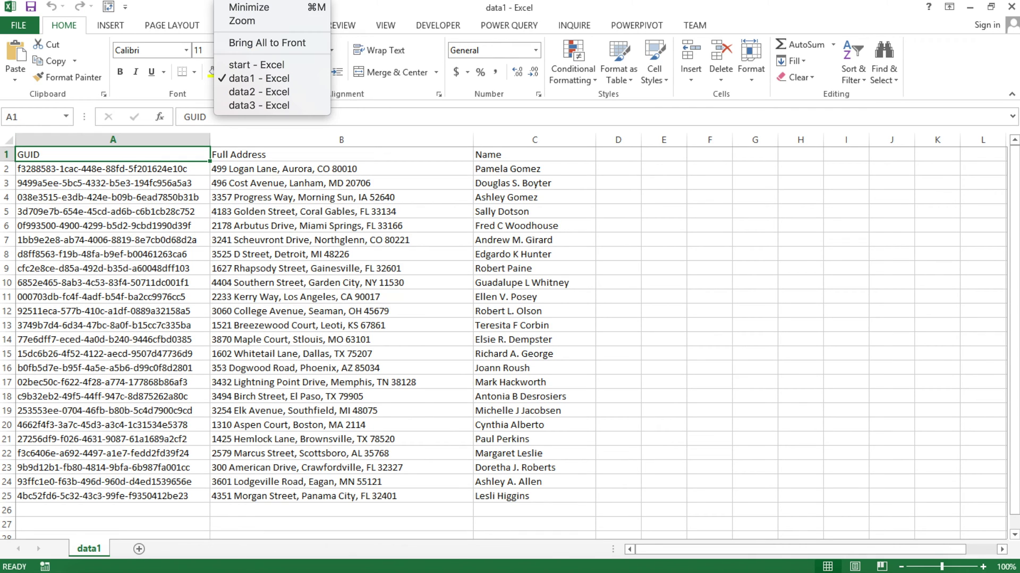
{"action": "left_click", "coordinate": [263, 93]}
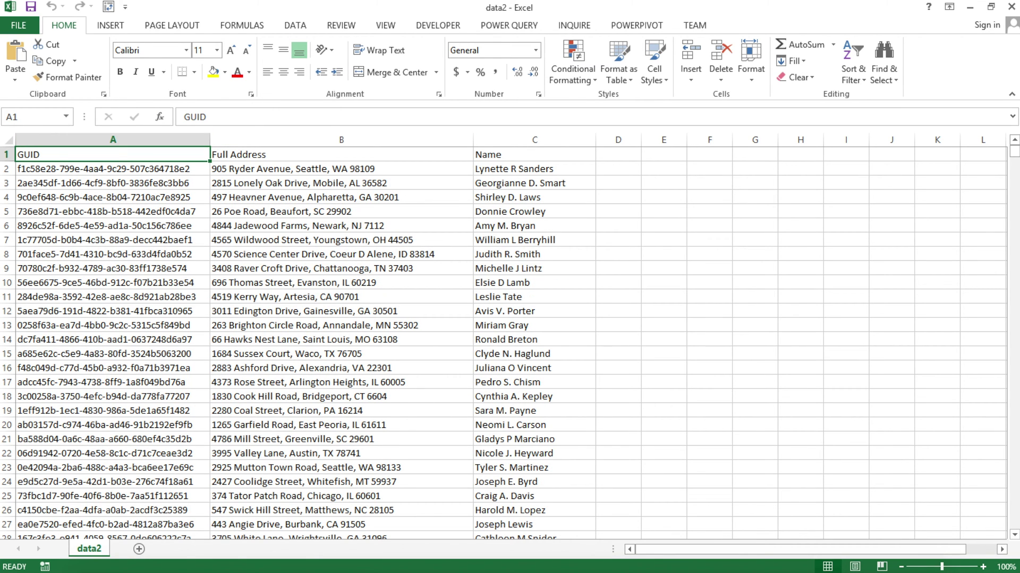
{"action": "left_click", "coordinate": [234, 0]}
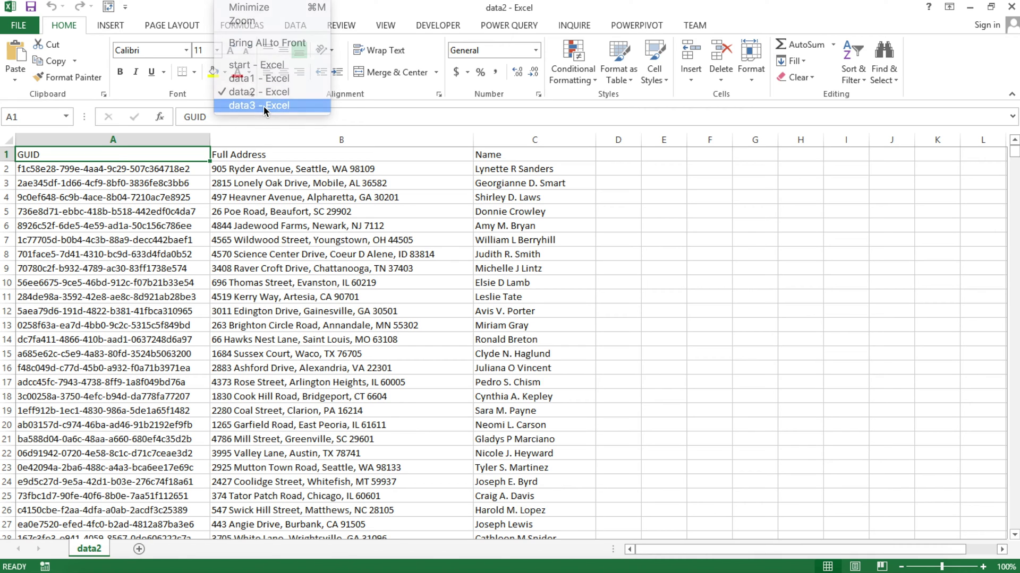
{"action": "left_click", "coordinate": [264, 106]}
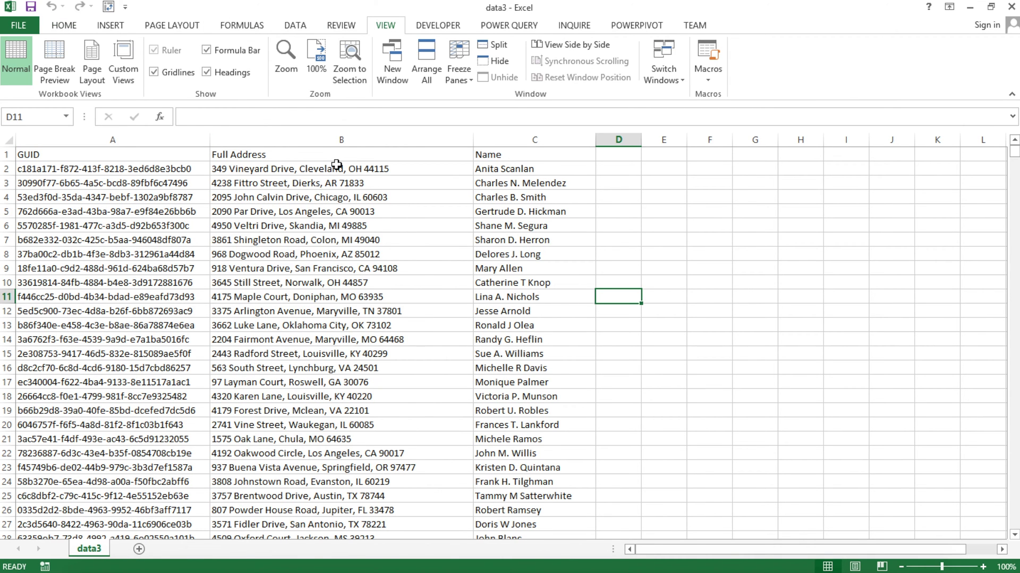
{"action": "left_click", "coordinate": [65, 26]}
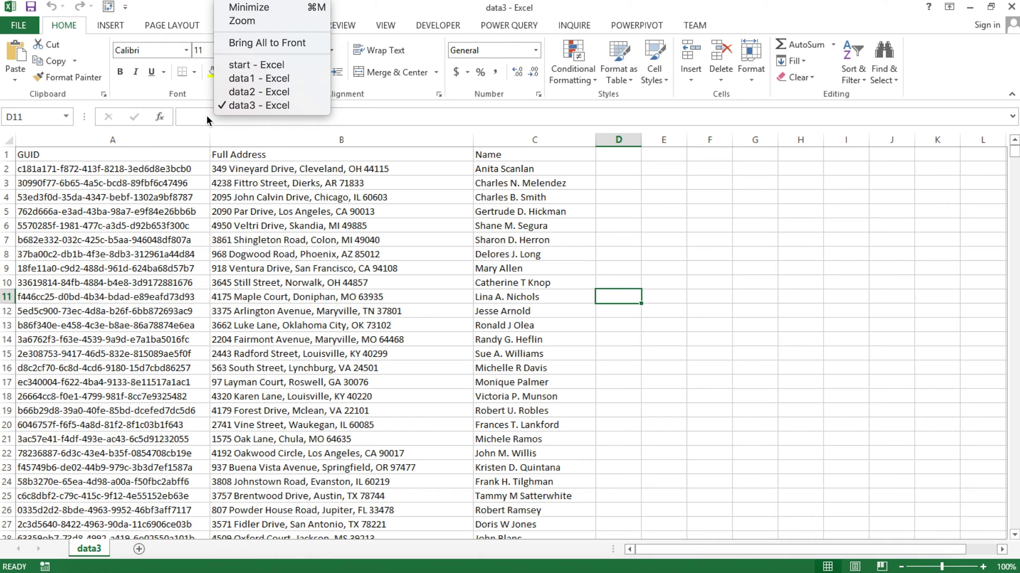
Close the data3 and data2 workbooks and switch to the data1 workbook.
{"action": "left_click", "coordinate": [151, 154]}
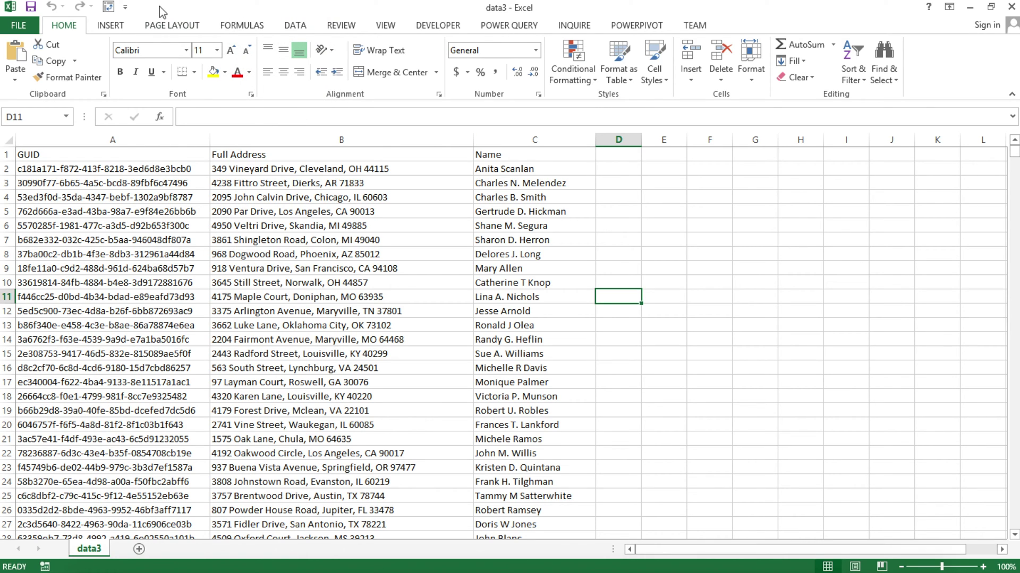
{"action": "left_click", "coordinate": [223, 1]}
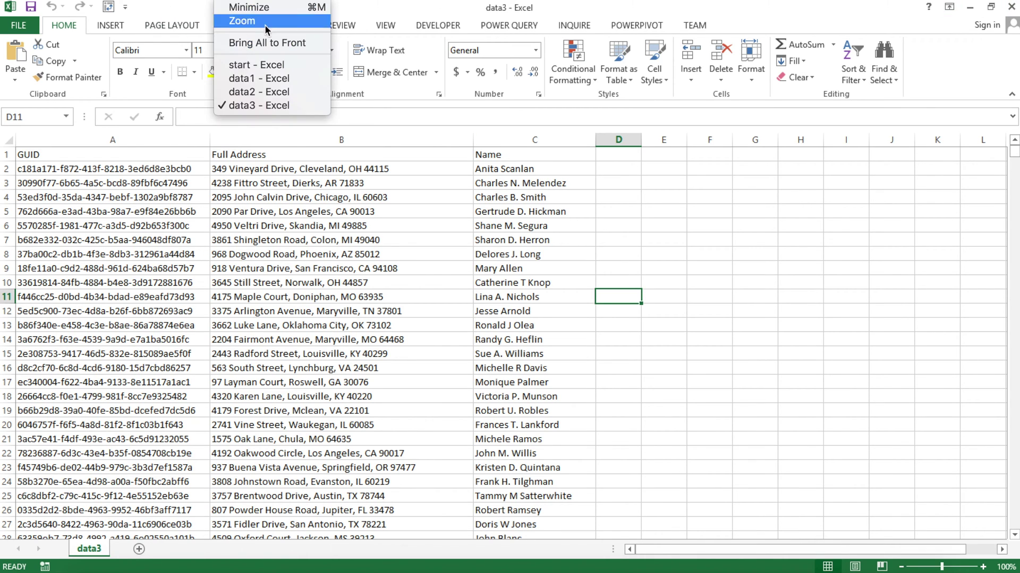
{"action": "left_click", "coordinate": [319, 162]}
{"action": "left_click", "coordinate": [1013, 7]}
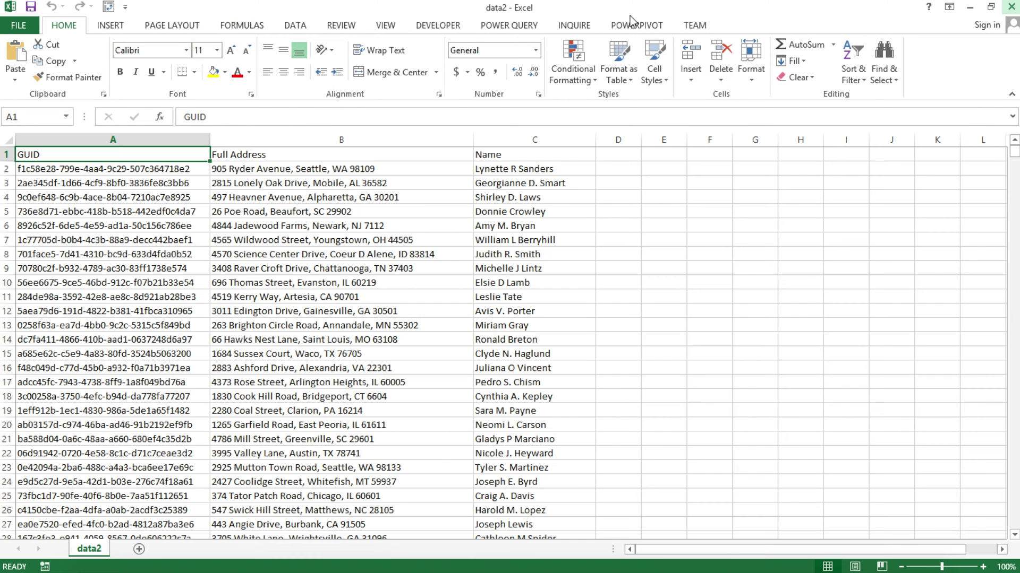
{"action": "left_click", "coordinate": [223, 1]}
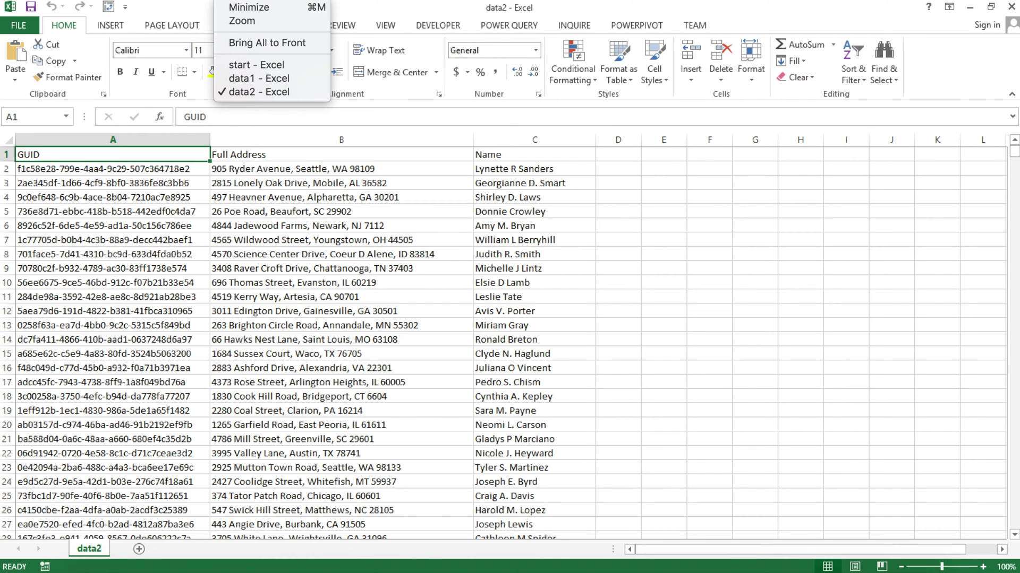
{"action": "left_click", "coordinate": [268, 78]}
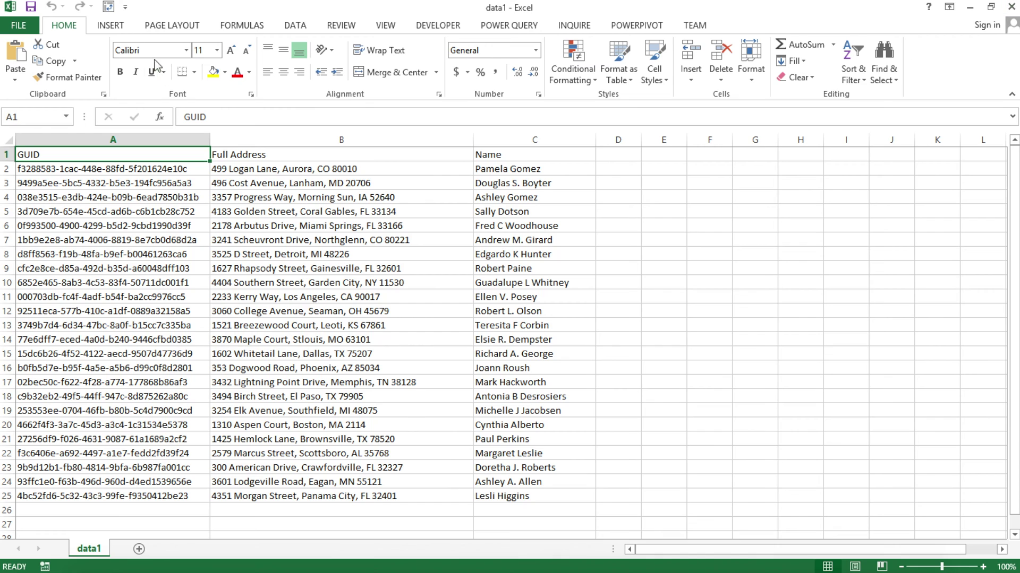
Return to the start workbook and arrange the open workbook windows using the Vertical option.
{"action": "left_click", "coordinate": [215, 2]}
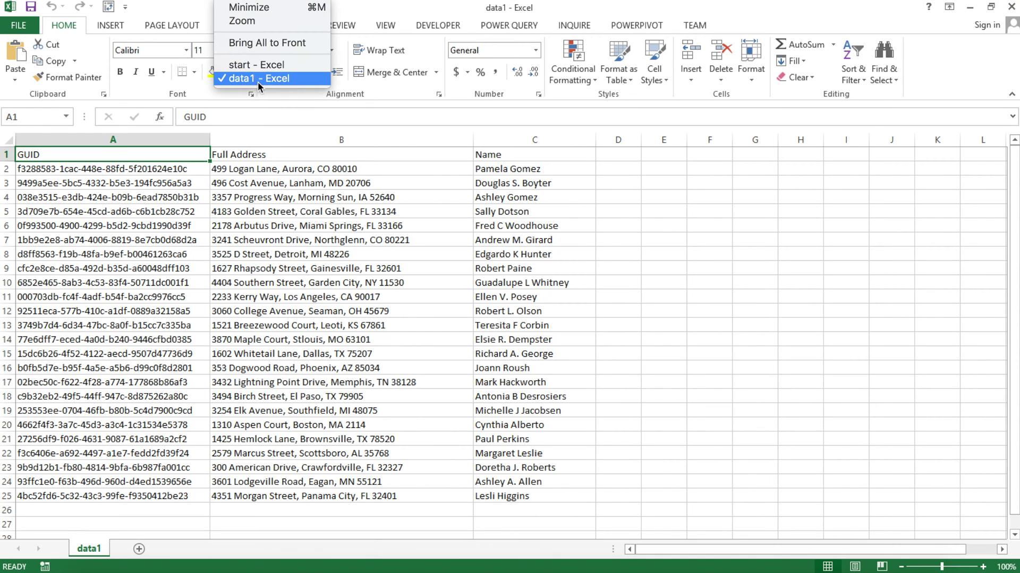
{"action": "left_click", "coordinate": [262, 172]}
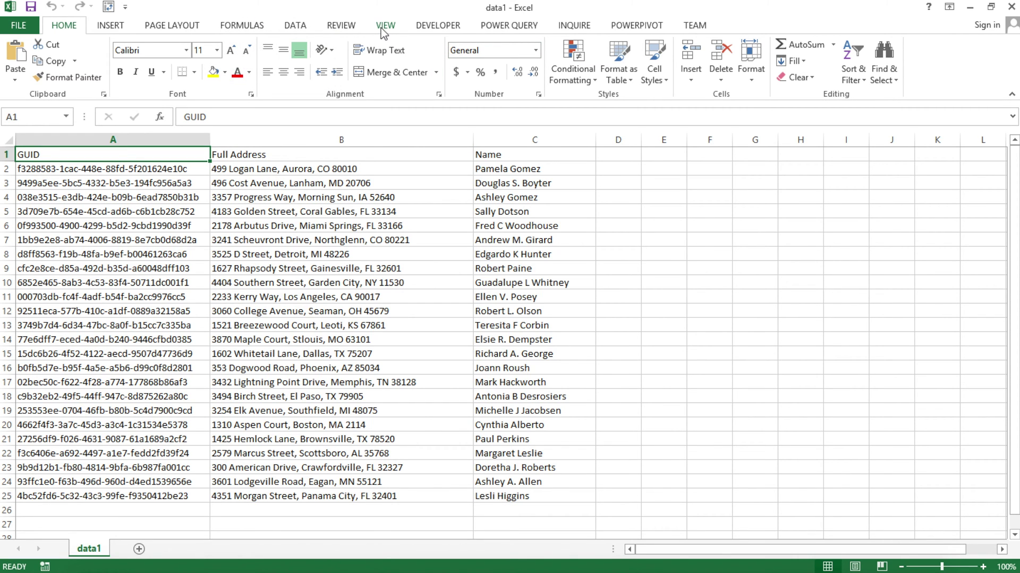
{"action": "left_click", "coordinate": [246, 1]}
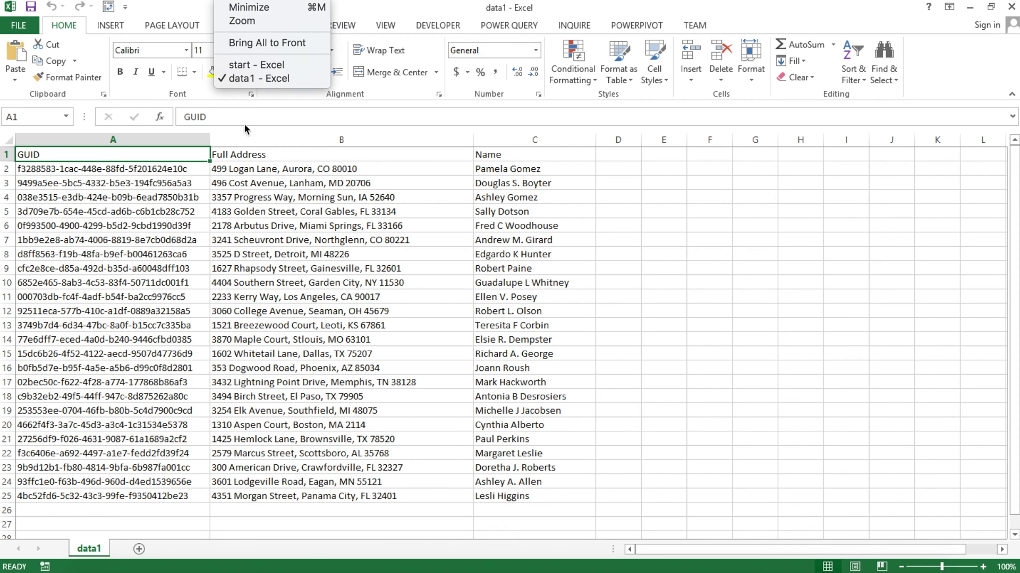
{"action": "left_click", "coordinate": [259, 65]}
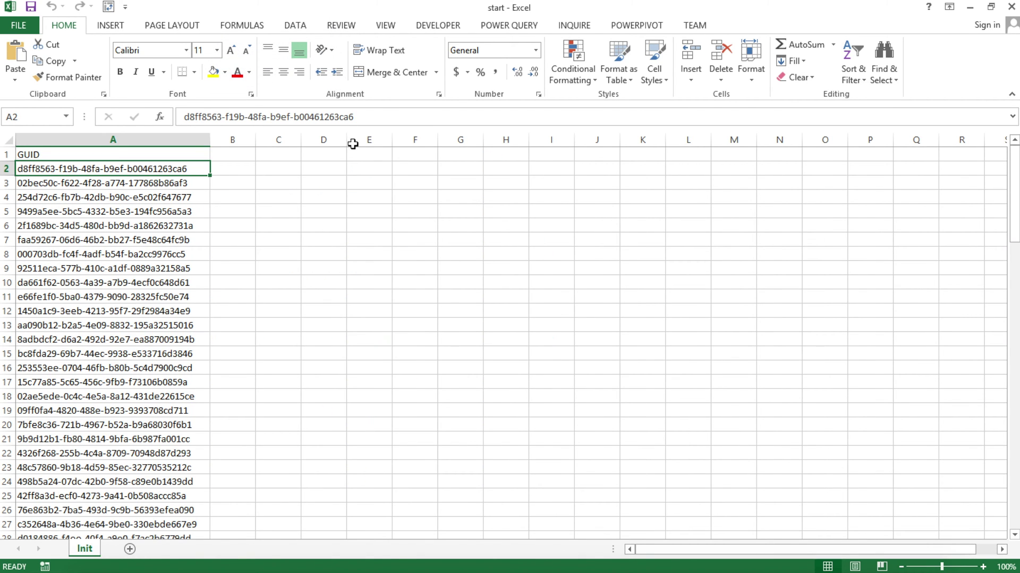
{"action": "left_click", "coordinate": [385, 26]}
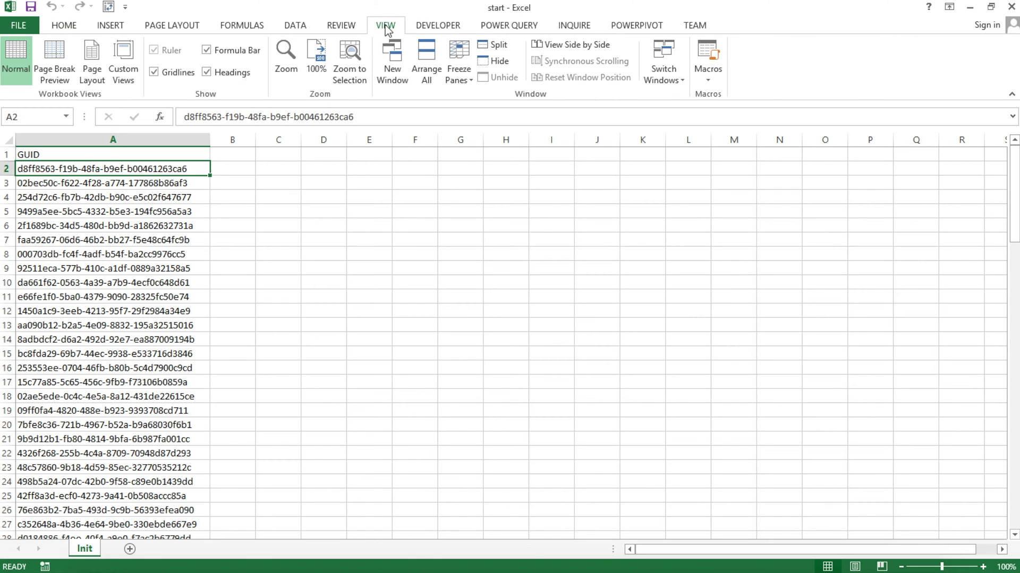
{"action": "left_click", "coordinate": [429, 62]}
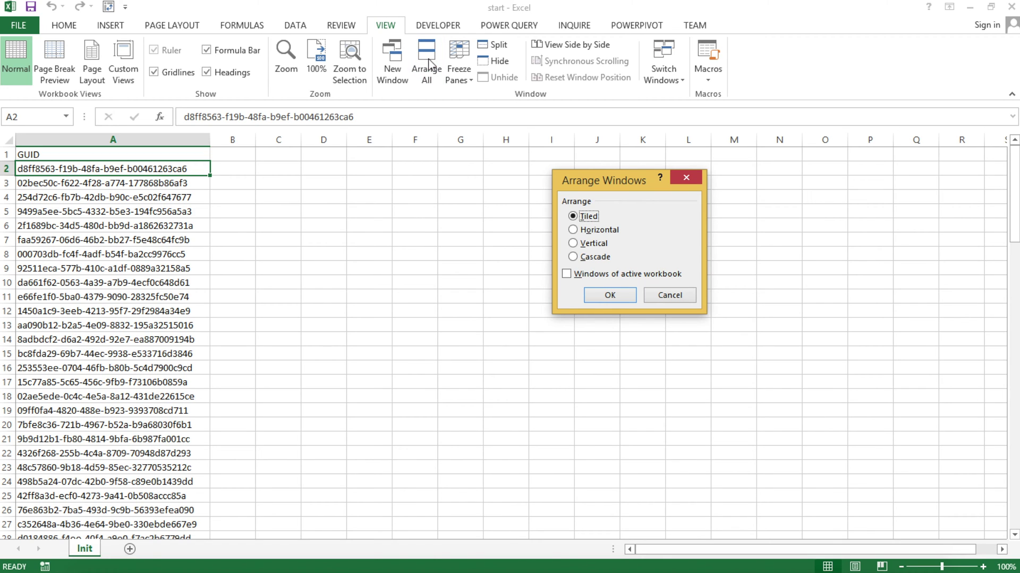
{"action": "left_click", "coordinate": [594, 244]}
{"action": "left_click", "coordinate": [609, 298]}
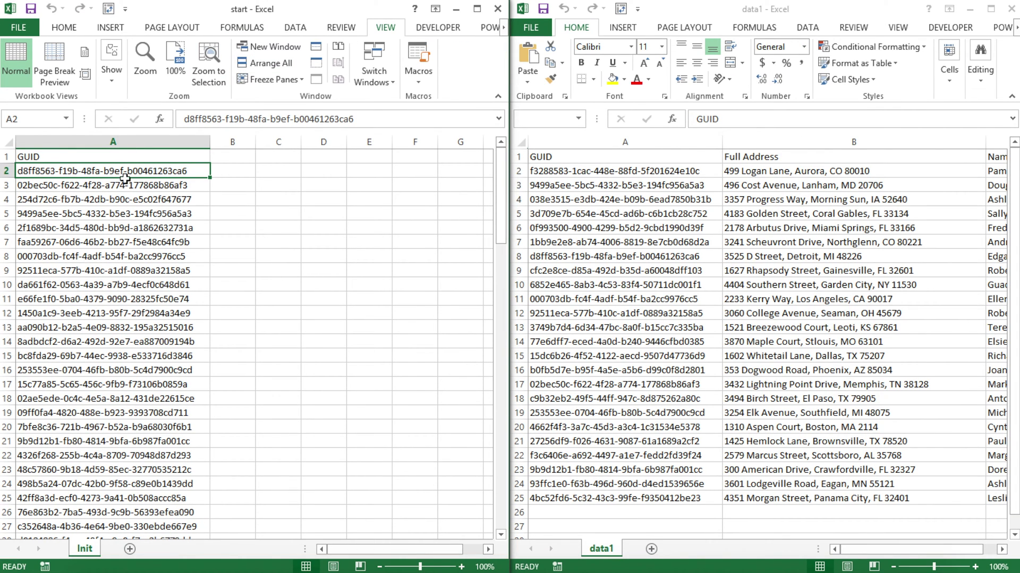
Set the zoom of the data1 sheet to 70% so that all three columns fit in its window.
{"action": "left_click", "coordinate": [604, 155]}
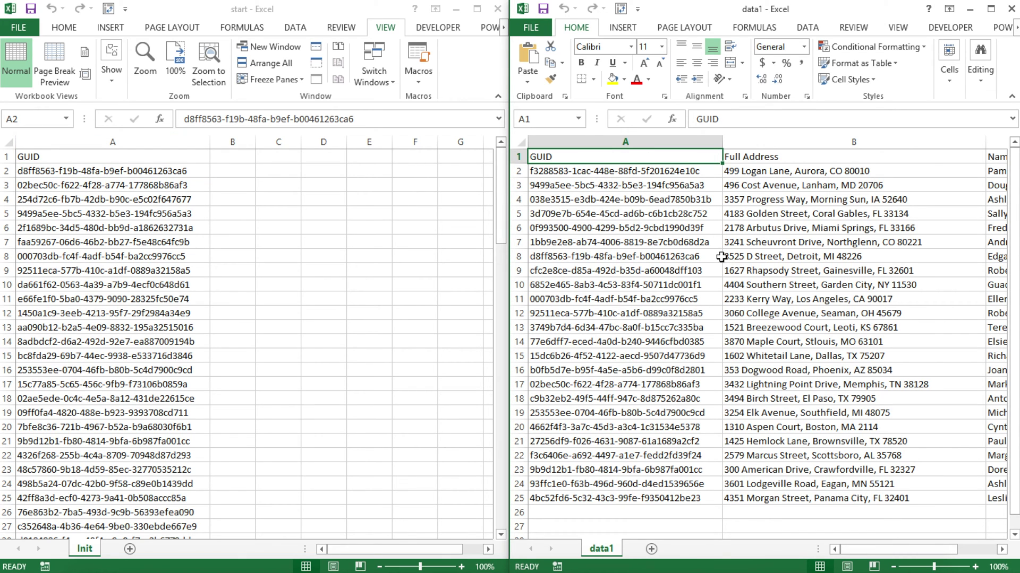
{"action": "scroll", "coordinate": [669, 231], "scroll_direction": "up", "scroll_amount": 1, "text": "ctrl"}
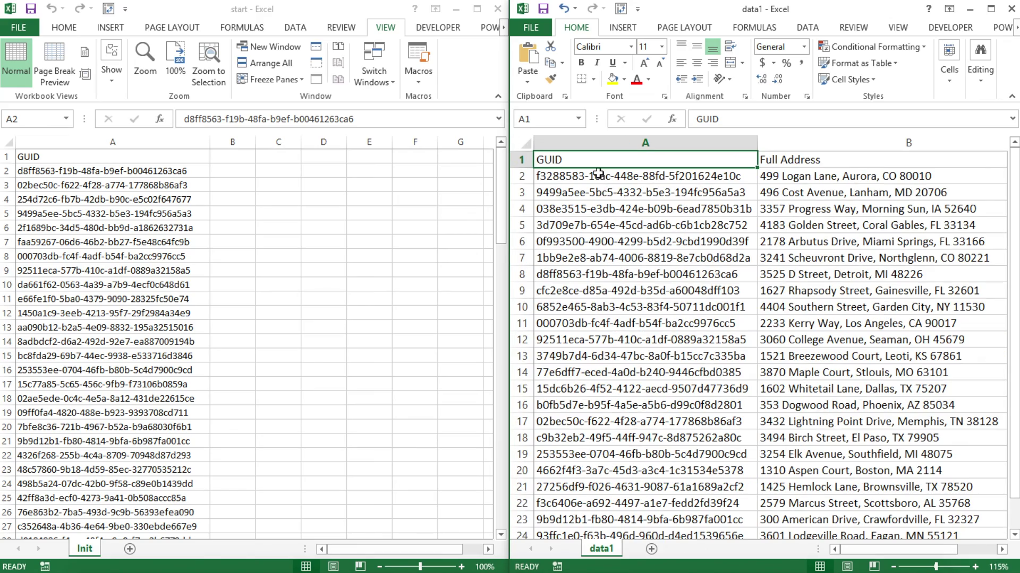
{"action": "scroll", "coordinate": [599, 173], "scroll_direction": "down", "scroll_amount": 2, "text": "ctrl"}
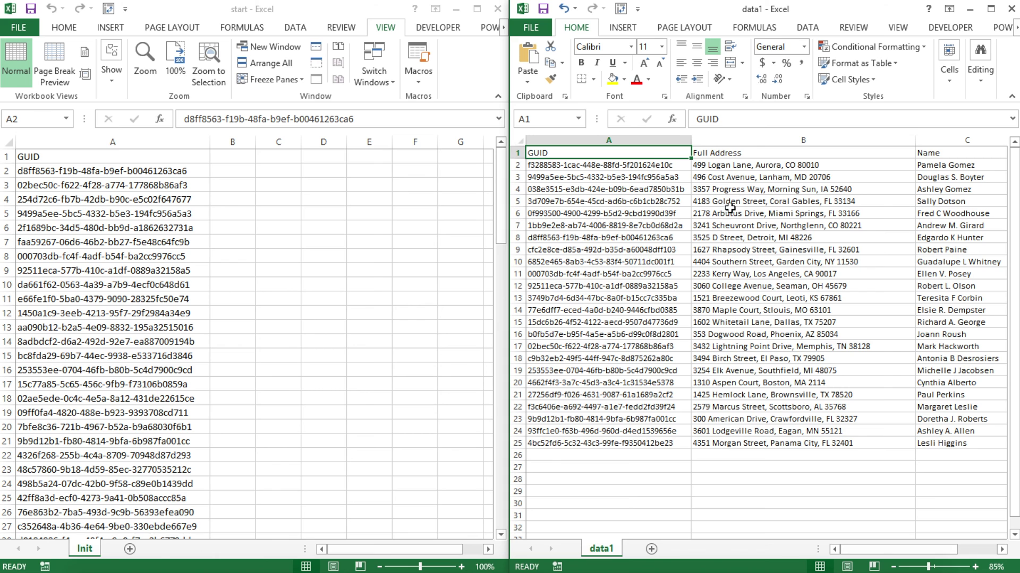
{"action": "scroll", "coordinate": [725, 213], "scroll_direction": "down", "scroll_amount": 1, "text": "ctrl"}
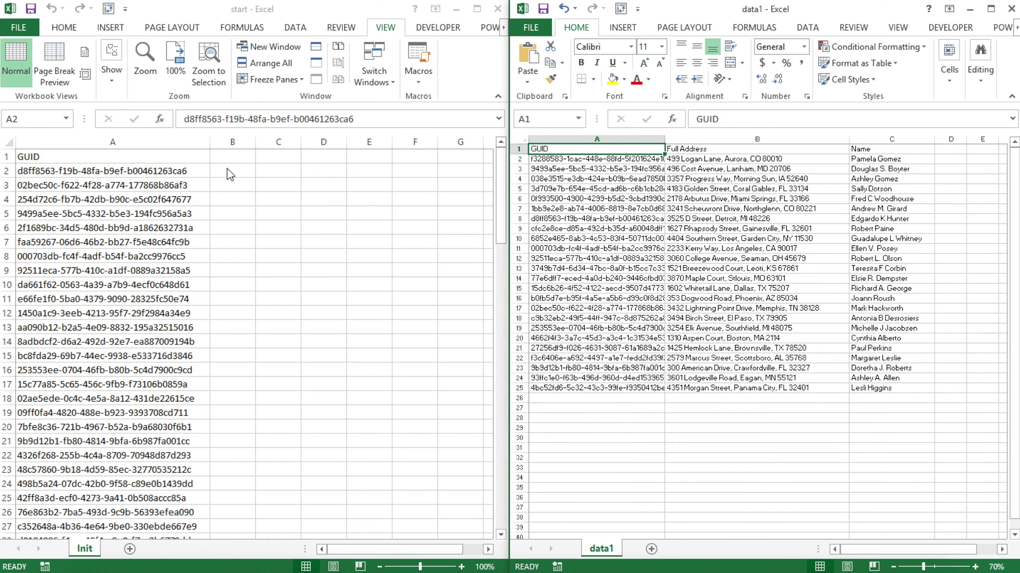
{"action": "left_click", "coordinate": [172, 174]}
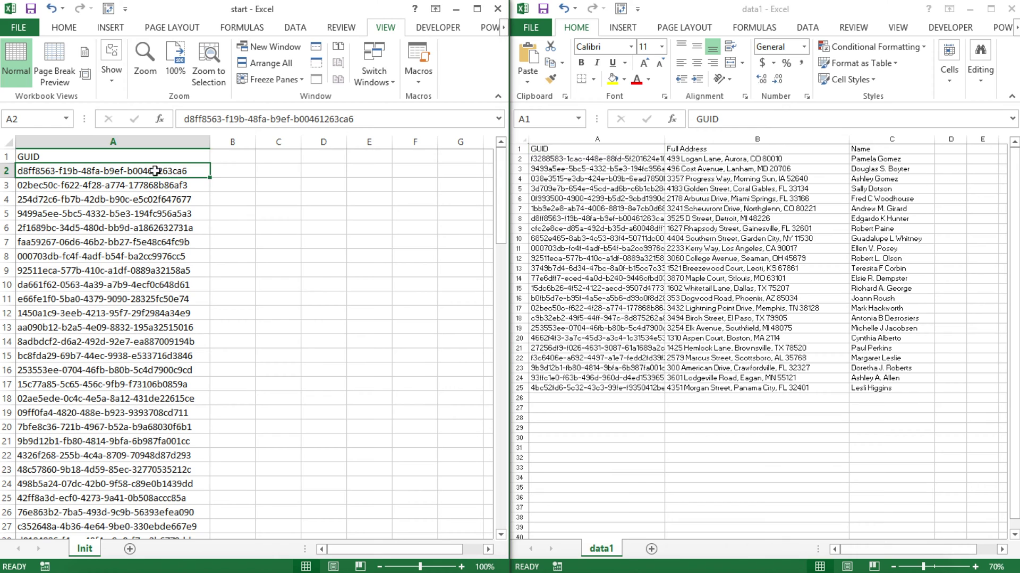
{"action": "left_click", "coordinate": [626, 151]}
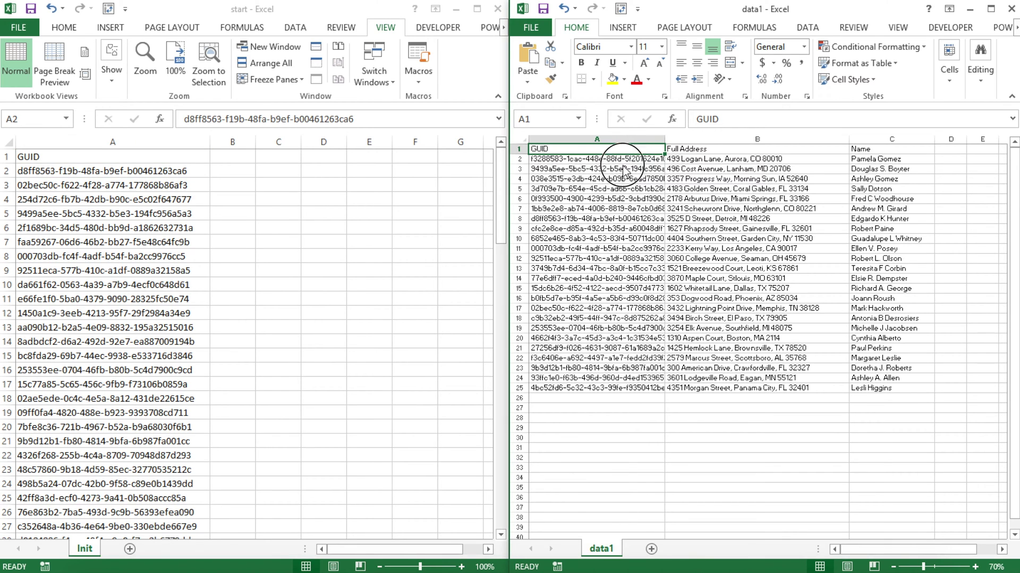
{"action": "left_click", "coordinate": [603, 258]}
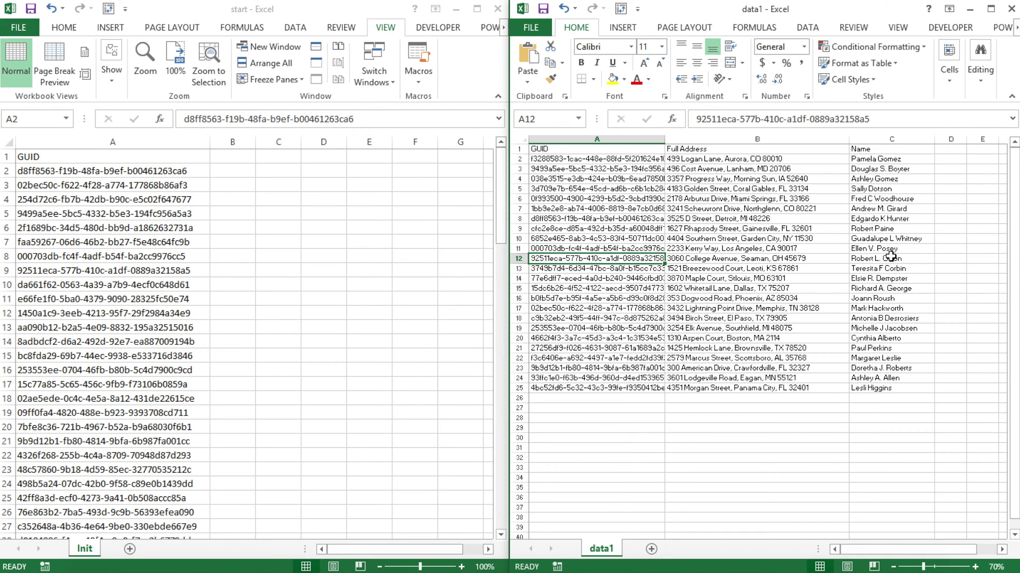
{"action": "left_click", "coordinate": [877, 248]}
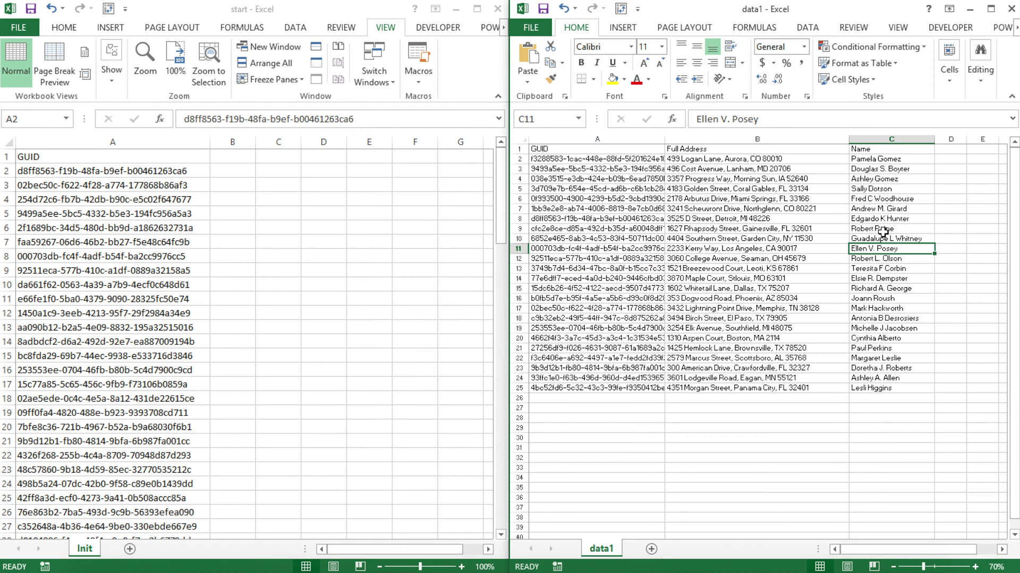
Set the zoom of the Init sheet in the start workbook to 130% and select cell B2 beside the first GUID.
{"action": "left_click", "coordinate": [225, 174]}
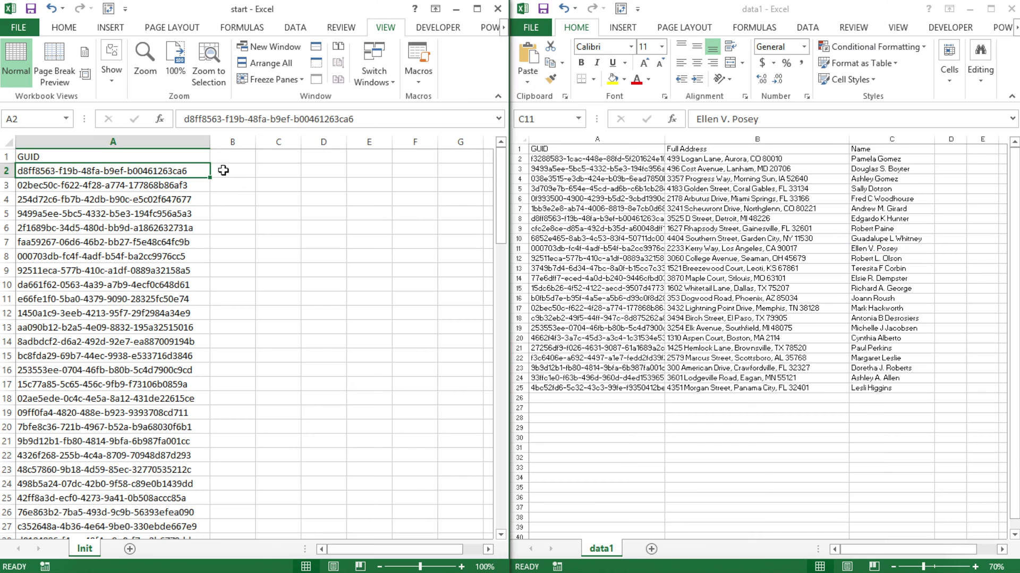
{"action": "left_click", "coordinate": [134, 157]}
{"action": "scroll", "coordinate": [136, 168], "scroll_direction": "up", "scroll_amount": 3, "text": "ctrl"}
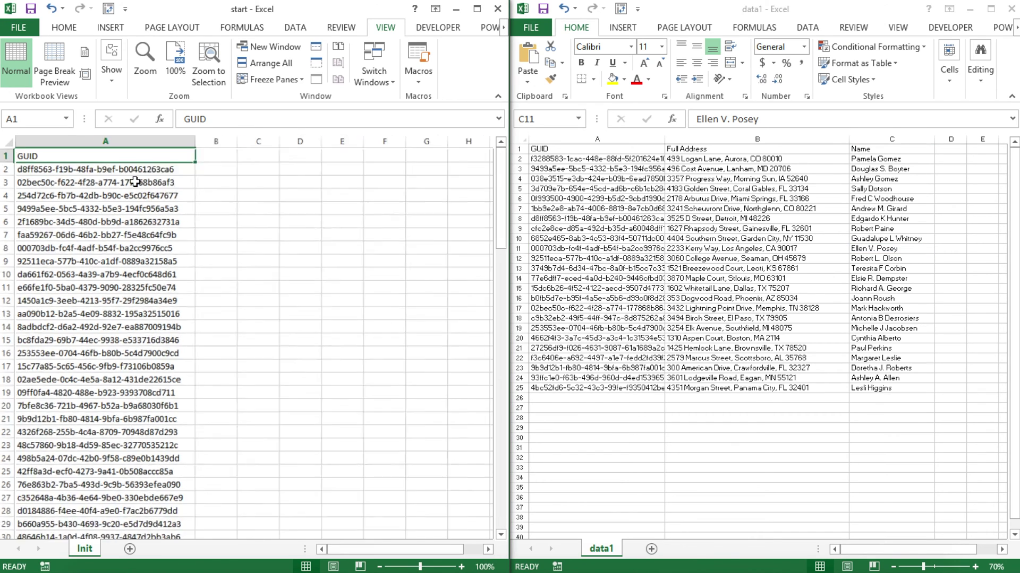
{"action": "left_click", "coordinate": [340, 193]}
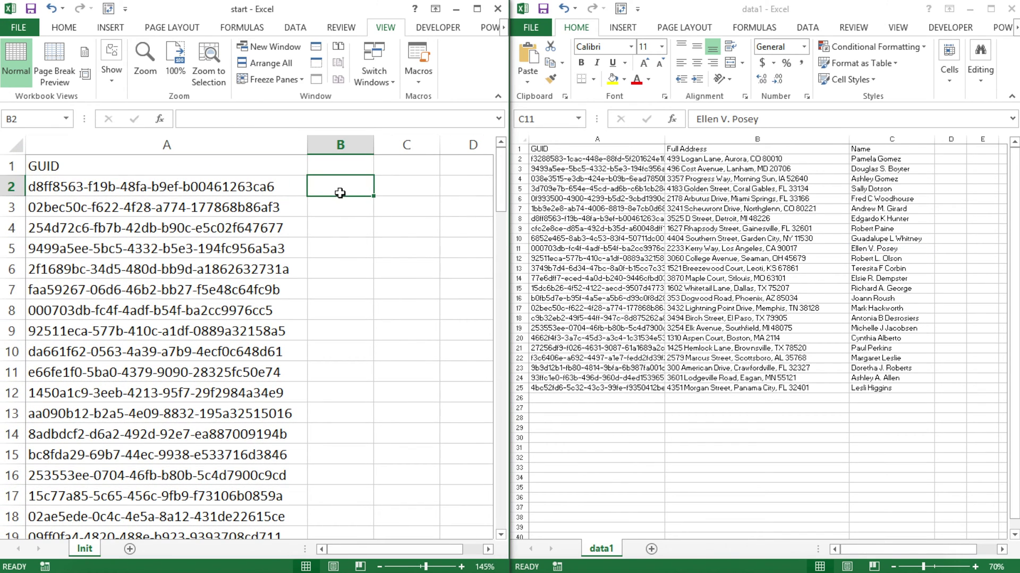
{"action": "left_click", "coordinate": [204, 167]}
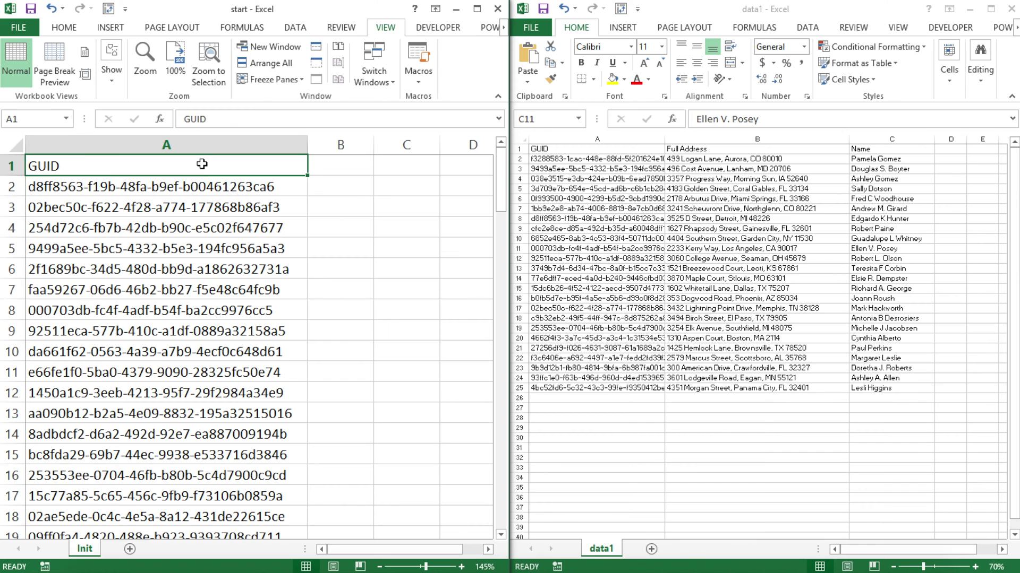
{"action": "scroll", "coordinate": [201, 170], "scroll_direction": "up", "scroll_amount": 1, "text": "ctrl"}
{"action": "scroll", "coordinate": [201, 171], "scroll_direction": "down", "scroll_amount": 2, "text": "ctrl"}
{"action": "left_click", "coordinate": [303, 185]}
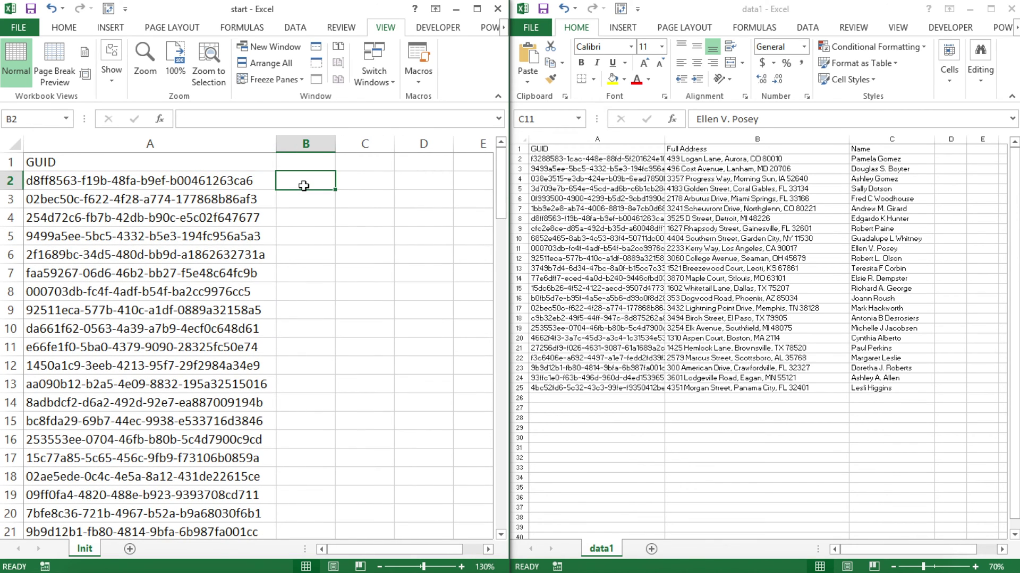
Start a VLOOKUP formula in B2 with A2 as the lookup value and $A$2:$C$25 of the data1 sheet as the table array.
{"action": "type", "text": "=vl"}
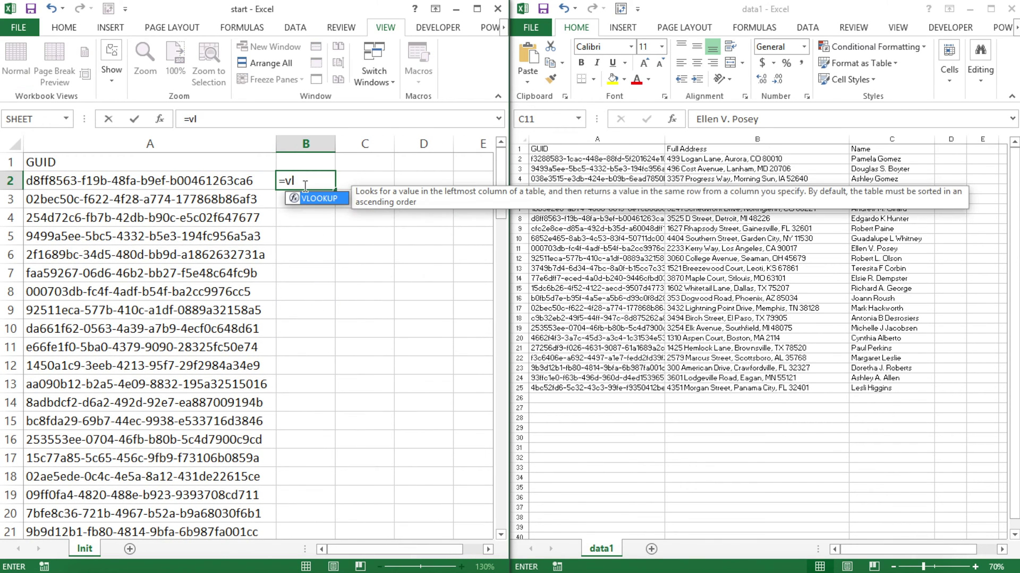
{"action": "key", "text": "Tab"}
{"action": "left_click", "coordinate": [149, 183]}
{"action": "type", "text": ","}
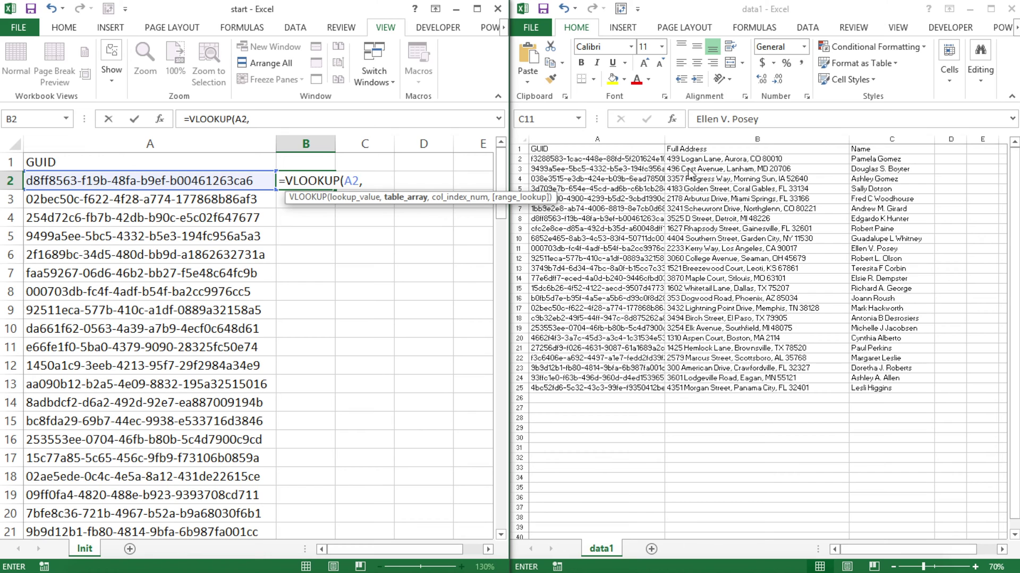
{"action": "left_click", "coordinate": [630, 166]}
{"action": "left_click", "coordinate": [652, 161]}
{"action": "left_click_drag", "start_coordinate": [654, 168], "coordinate": [888, 390]}
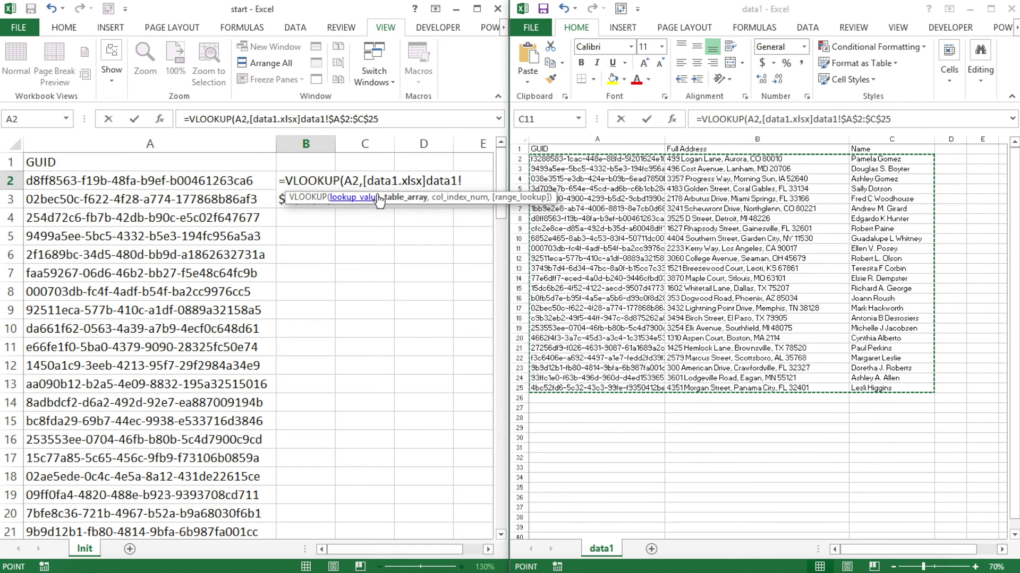
{"action": "left_click_drag", "start_coordinate": [381, 196], "coordinate": [373, 246]}
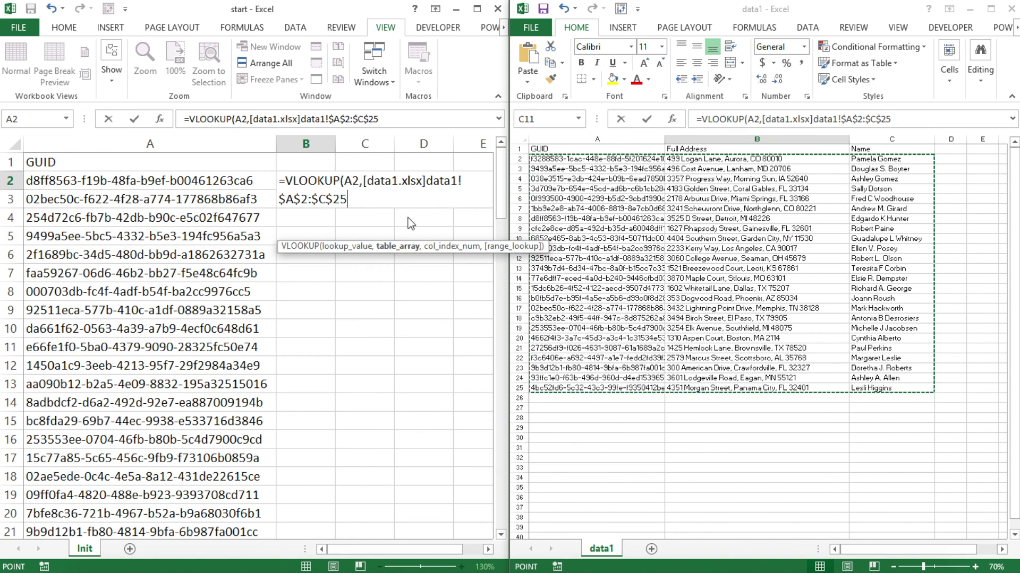
{"action": "type", "text": ","}
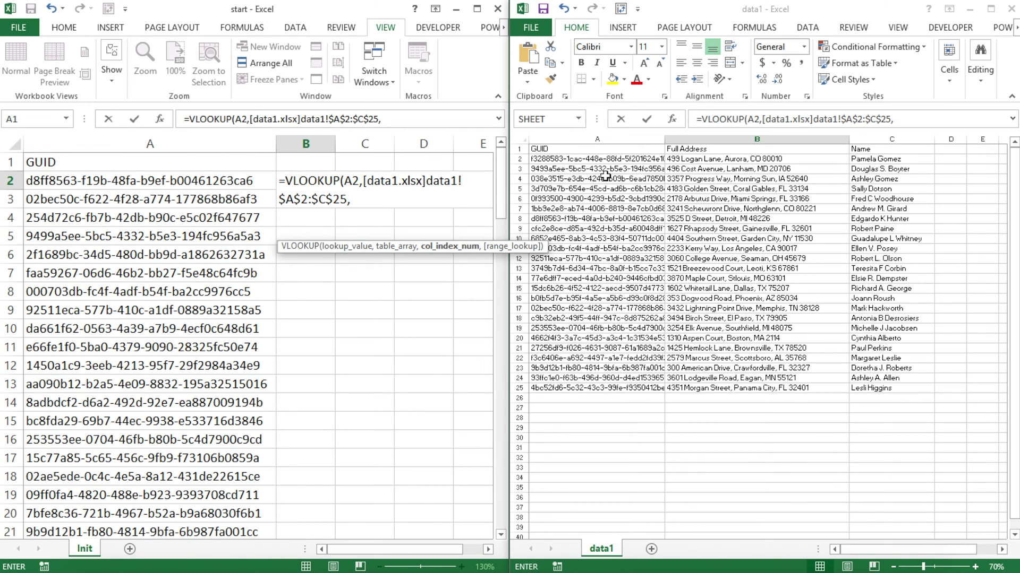
Complete the B2 formula with column index 3 and 0 for an exact match.
{"action": "type", "text": "3,"}
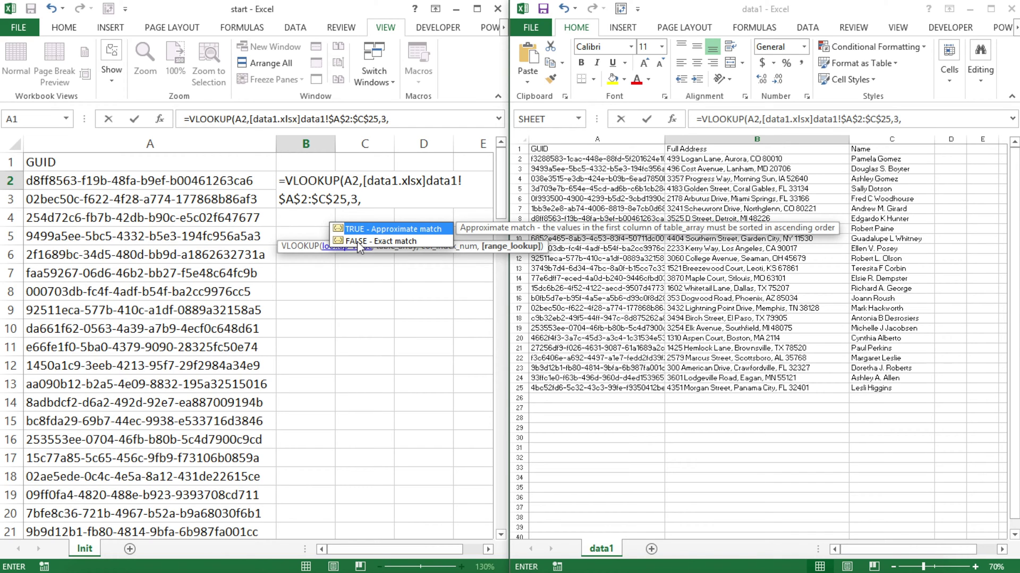
{"action": "type", "text": "false"}
{"action": "key", "text": "BackSpace"}
{"action": "key", "text": "BackSpace"}
{"action": "key", "text": "BackSpace"}
{"action": "key", "text": "BackSpace"}
{"action": "key", "text": "BackSpace"}
{"action": "type", "text": "0)"}
{"action": "key", "text": "Return"}
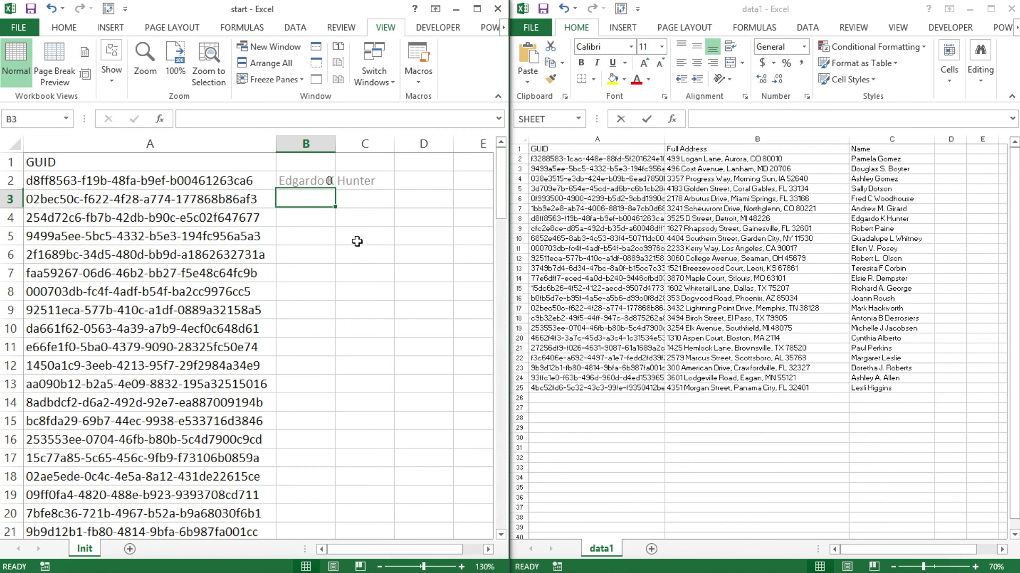
Check the B2 result by finding the A2 GUID in the data1 GUID column and selecting the name on the matching row.
{"action": "left_click", "coordinate": [293, 181]}
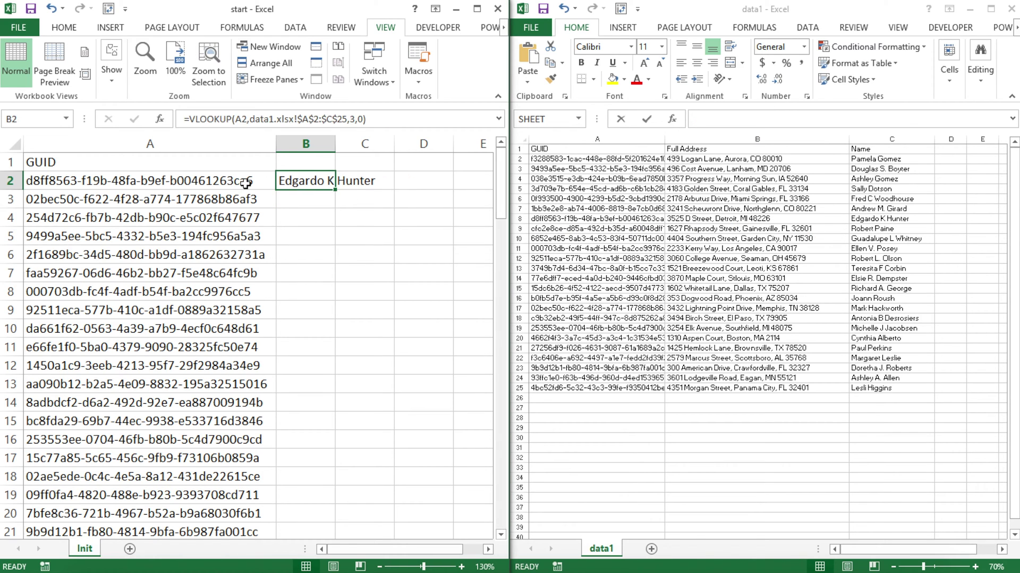
{"action": "left_click", "coordinate": [227, 186]}
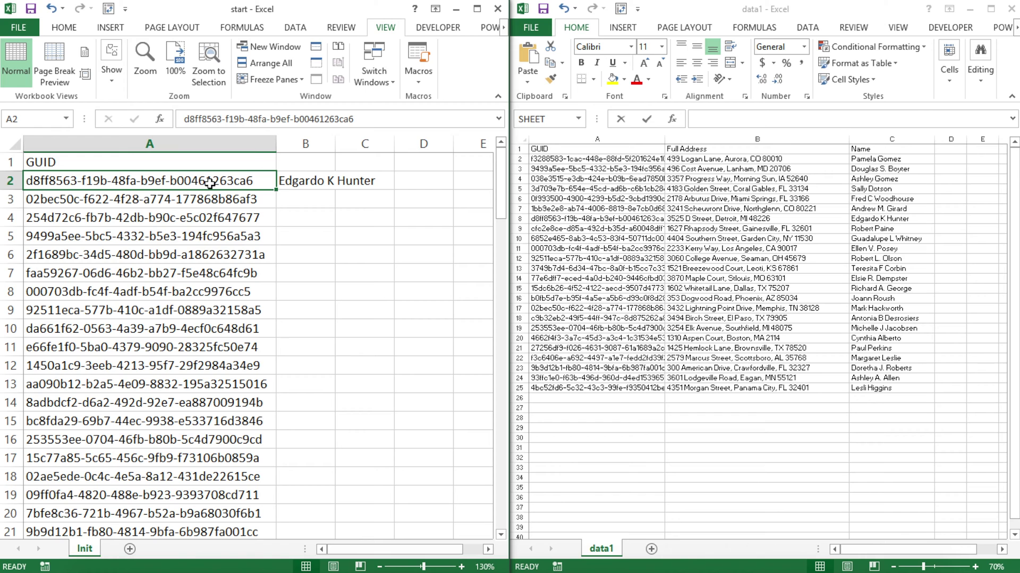
{"action": "key", "text": "ctrl+c"}
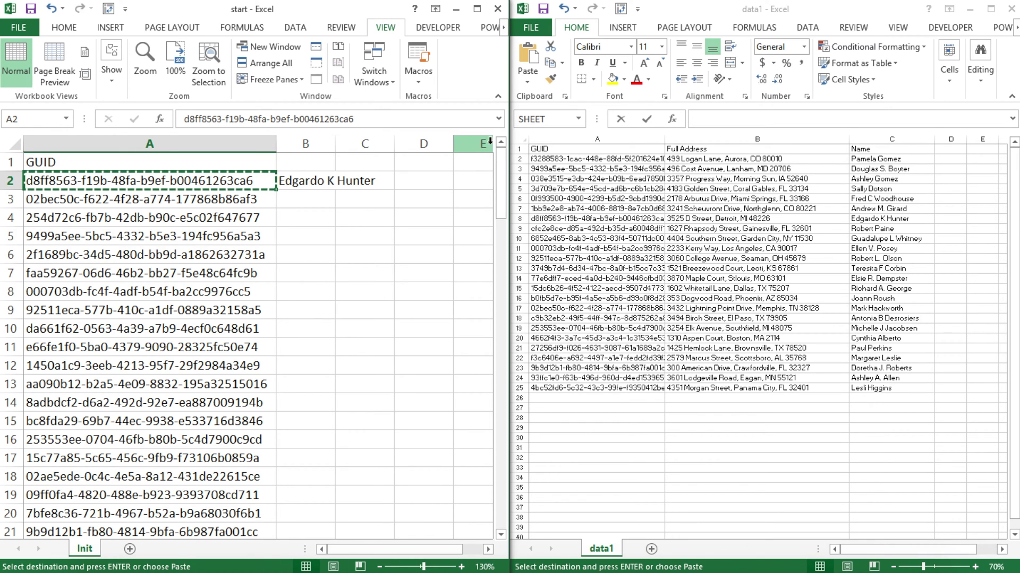
{"action": "left_click", "coordinate": [598, 139]}
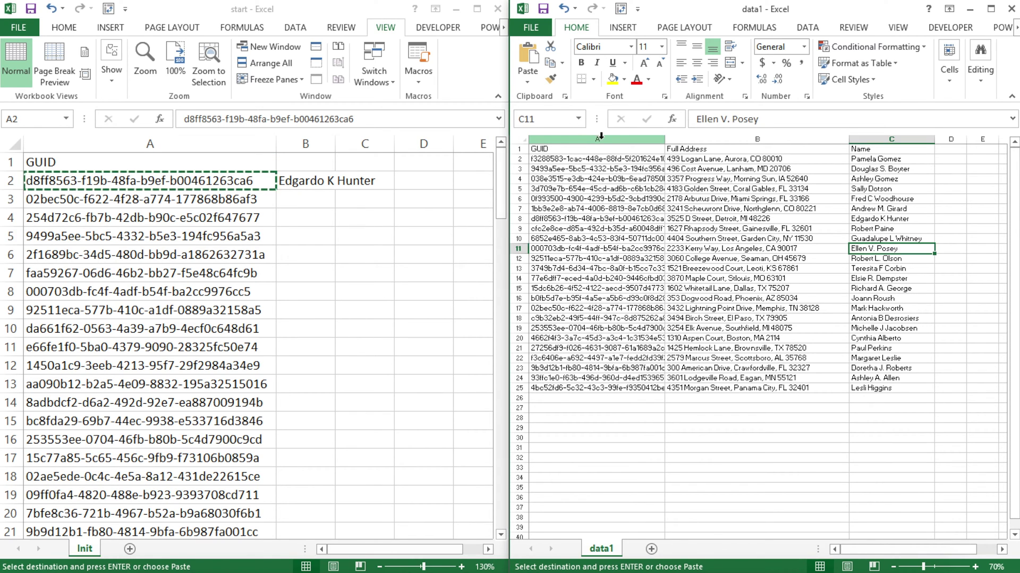
{"action": "key", "text": "ctrl+f"}
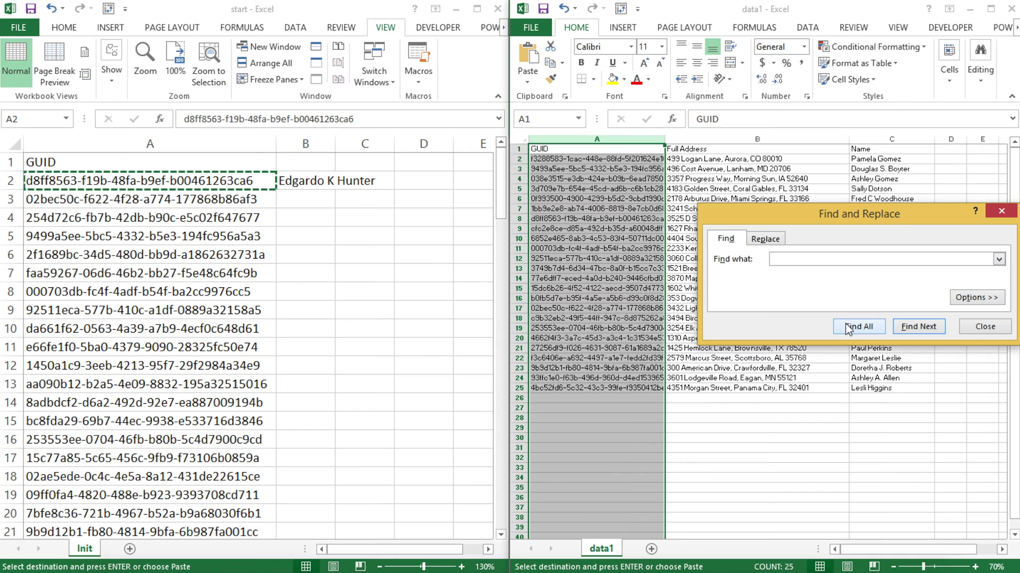
{"action": "key", "text": "ctrl+v"}
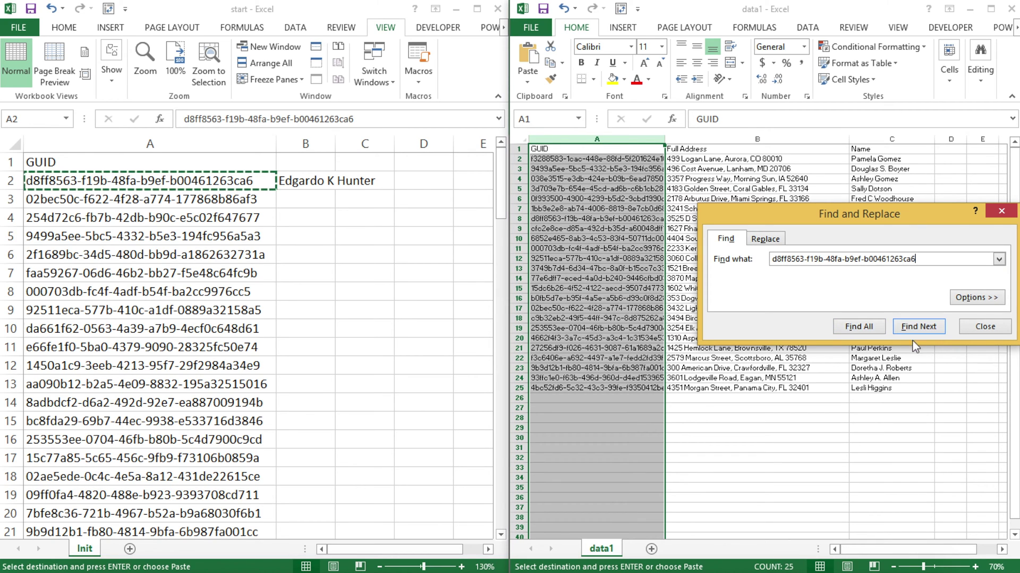
{"action": "left_click", "coordinate": [914, 327]}
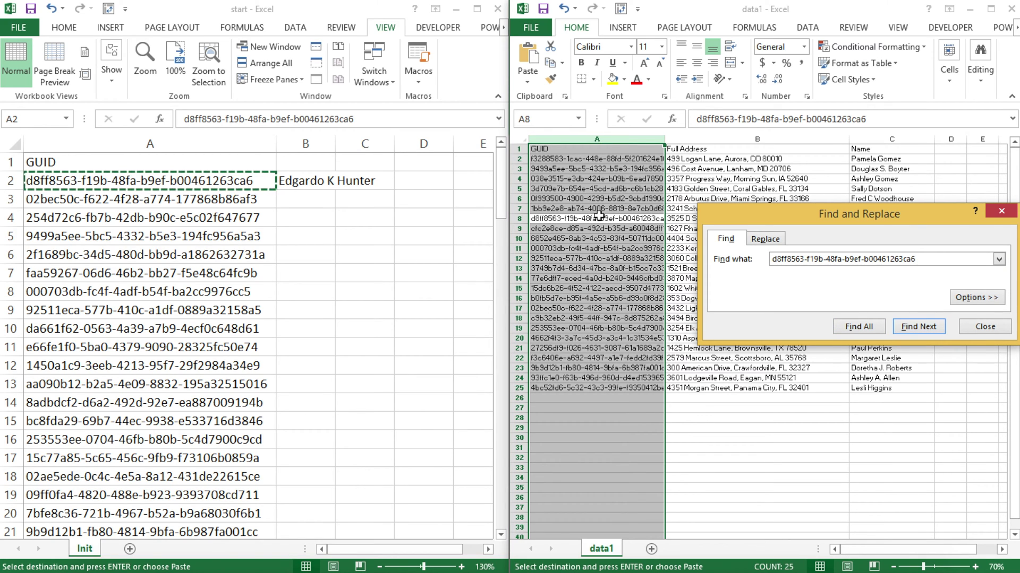
{"action": "left_click", "coordinate": [1002, 213]}
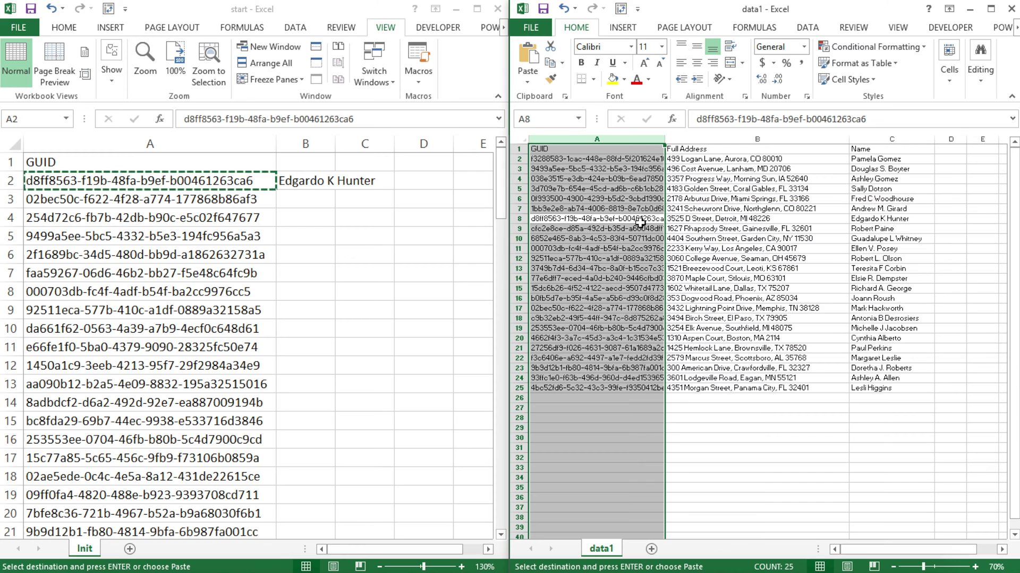
{"action": "left_click", "coordinate": [893, 218]}
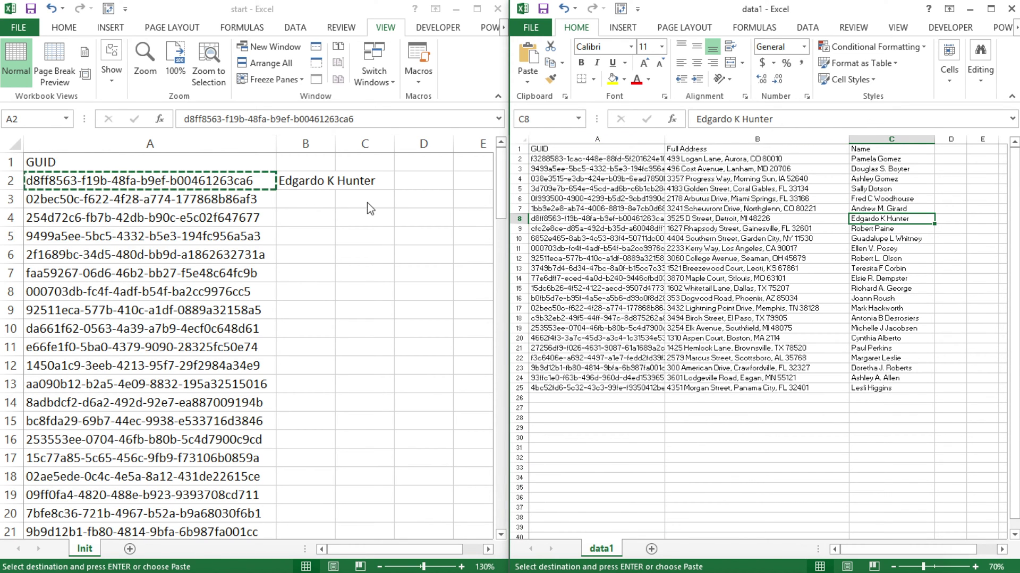
Fill the B2 formula down beside all the GUIDs and look through the results.
{"action": "left_click", "coordinate": [314, 183]}
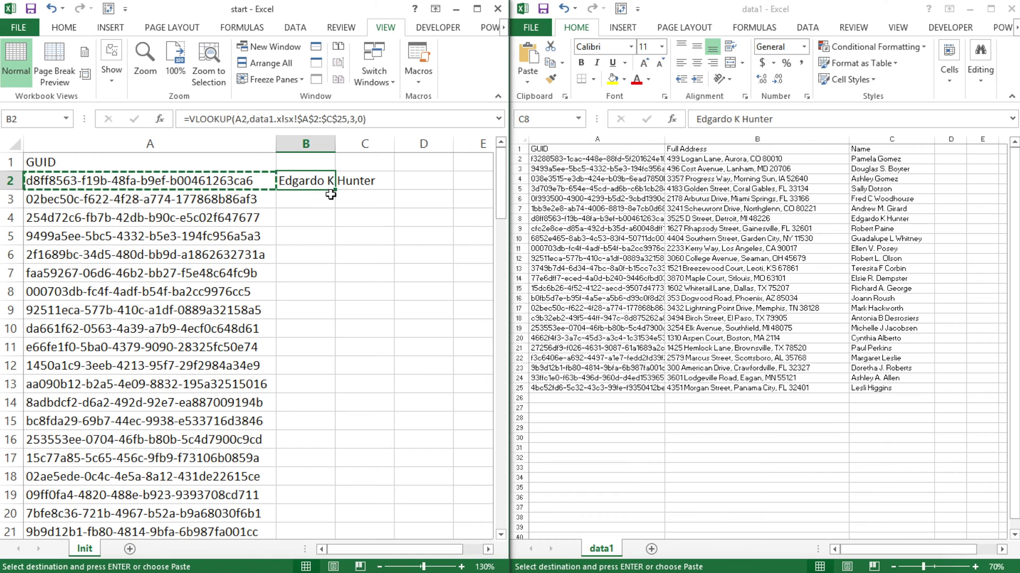
{"action": "double_click", "coordinate": [333, 190]}
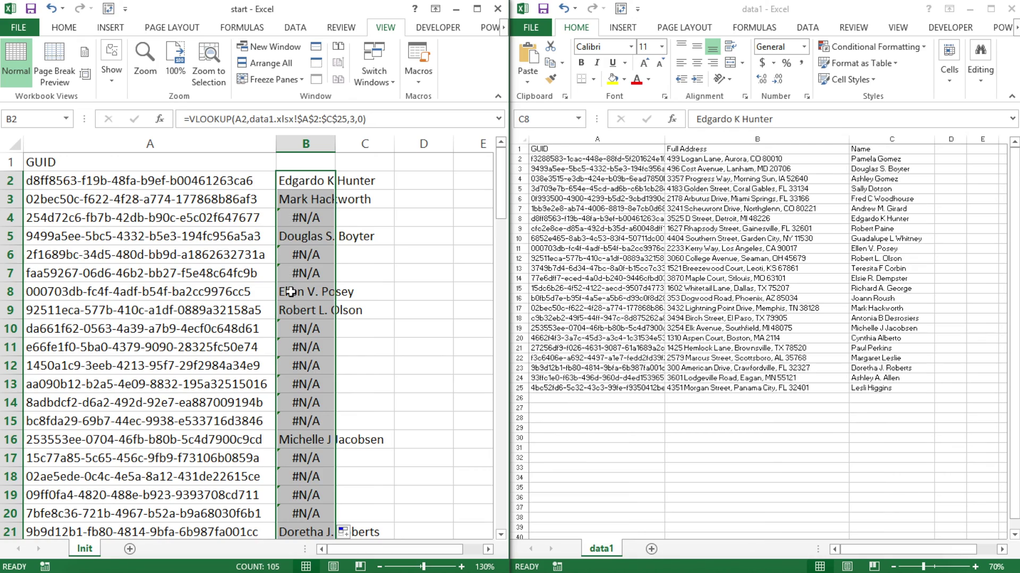
{"action": "scroll", "coordinate": [290, 292], "scroll_direction": "down", "scroll_amount": 4}
{"action": "scroll", "coordinate": [291, 291], "scroll_direction": "down", "scroll_amount": 4}
{"action": "scroll", "coordinate": [305, 265], "scroll_direction": "up", "scroll_amount": 8}
Replace the B2 formula with a VLOOKUP of A2 that uses the entire columns $A:$C of the data1 sheet as the table array.
{"action": "left_click", "coordinate": [304, 182]}
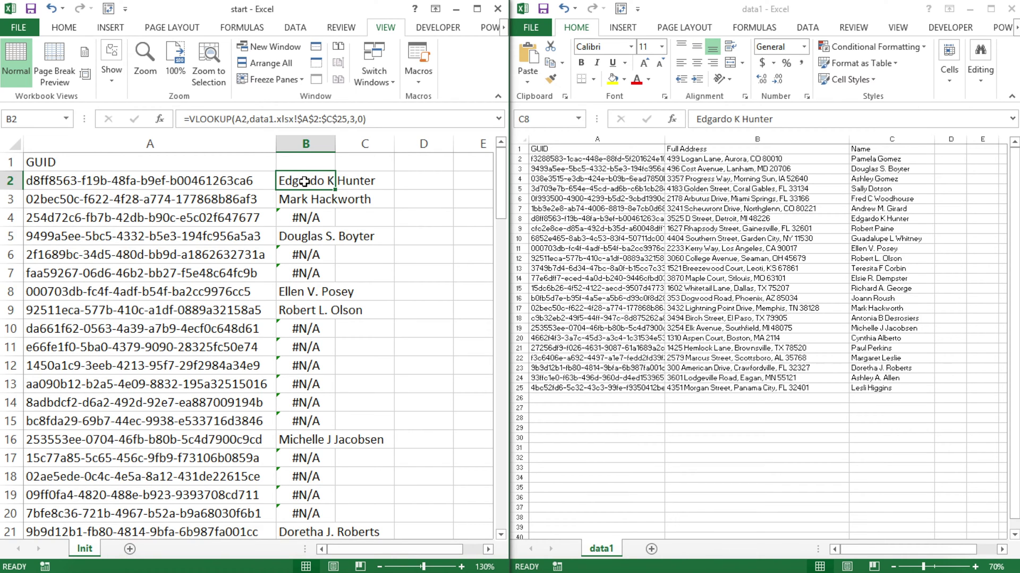
{"action": "type", "text": "=vl"}
{"action": "key", "text": "Tab"}
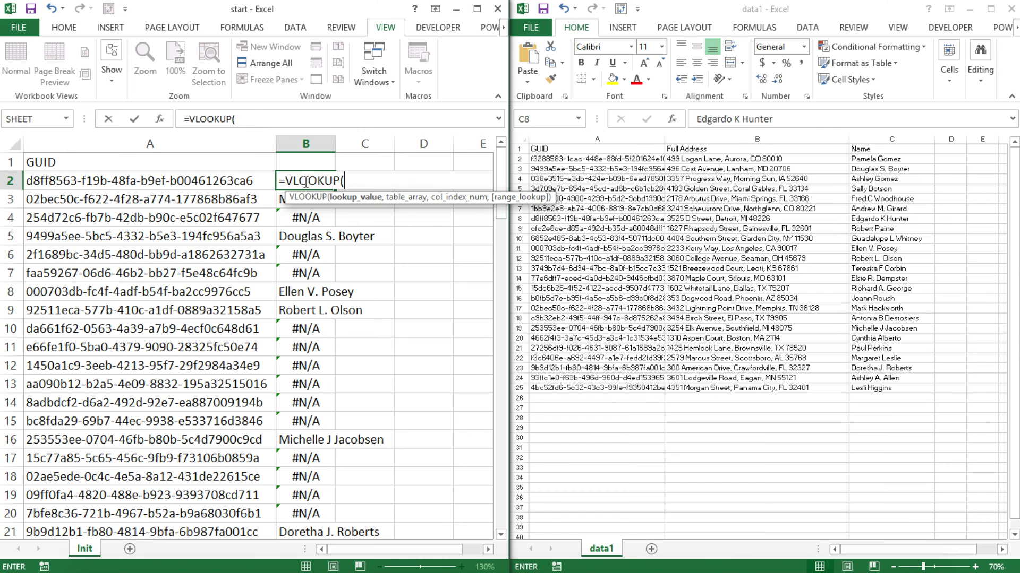
{"action": "left_click", "coordinate": [205, 182]}
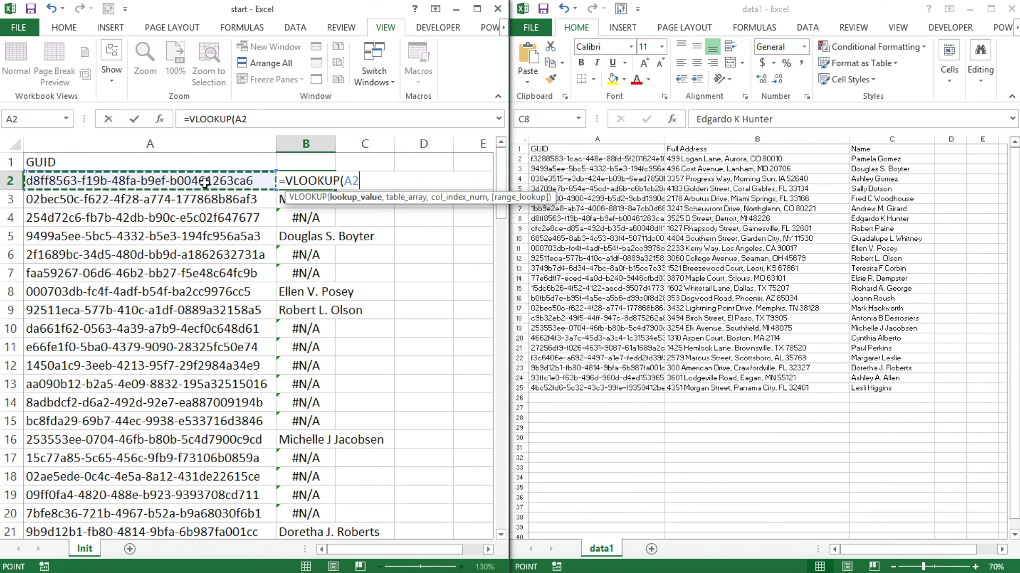
{"action": "type", "text": ","}
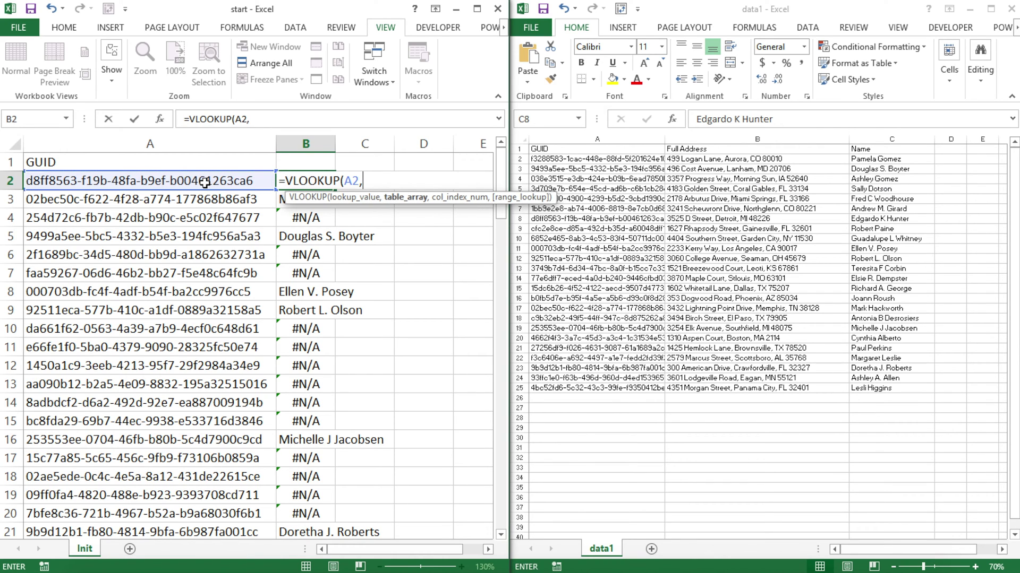
{"action": "left_click", "coordinate": [599, 135]}
{"action": "left_click_drag", "start_coordinate": [599, 134], "coordinate": [905, 134]}
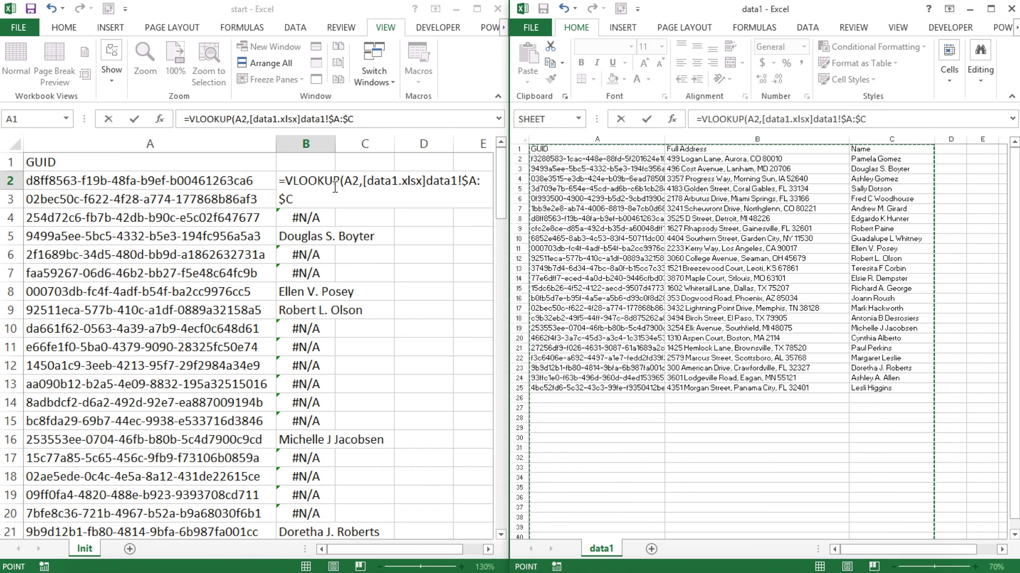
{"action": "left_click", "coordinate": [354, 197]}
{"action": "type", "text": ","}
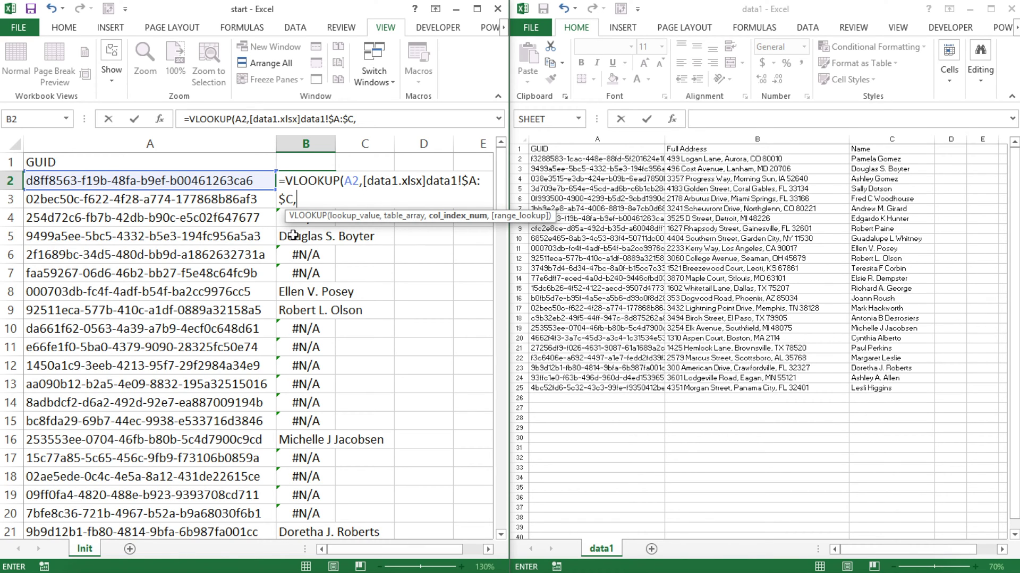
Finish the whole-column VLOOKUP in B2 with column index 3 and 0 for an exact match.
{"action": "type", "text": "3,"}
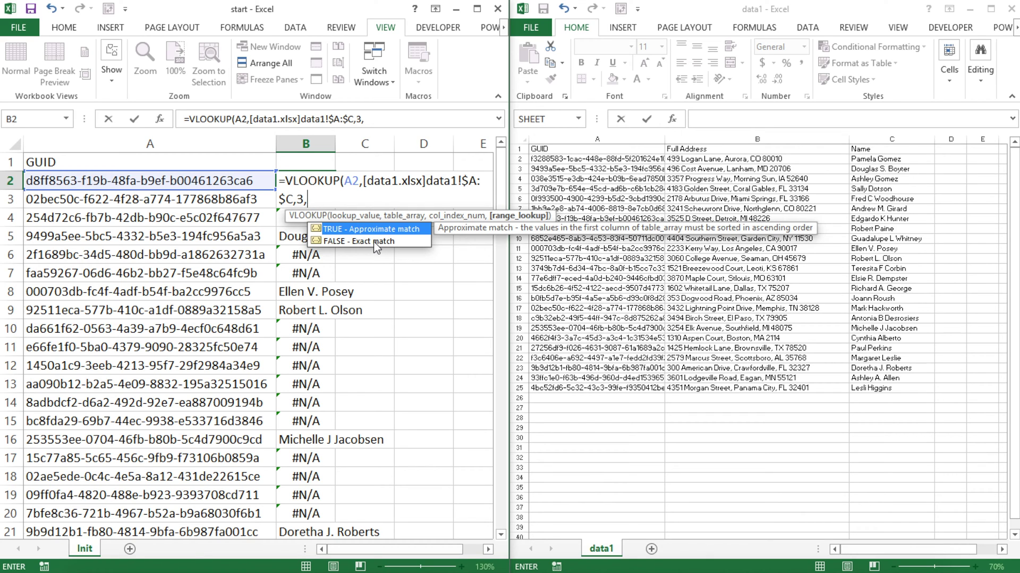
{"action": "type", "text": "0)"}
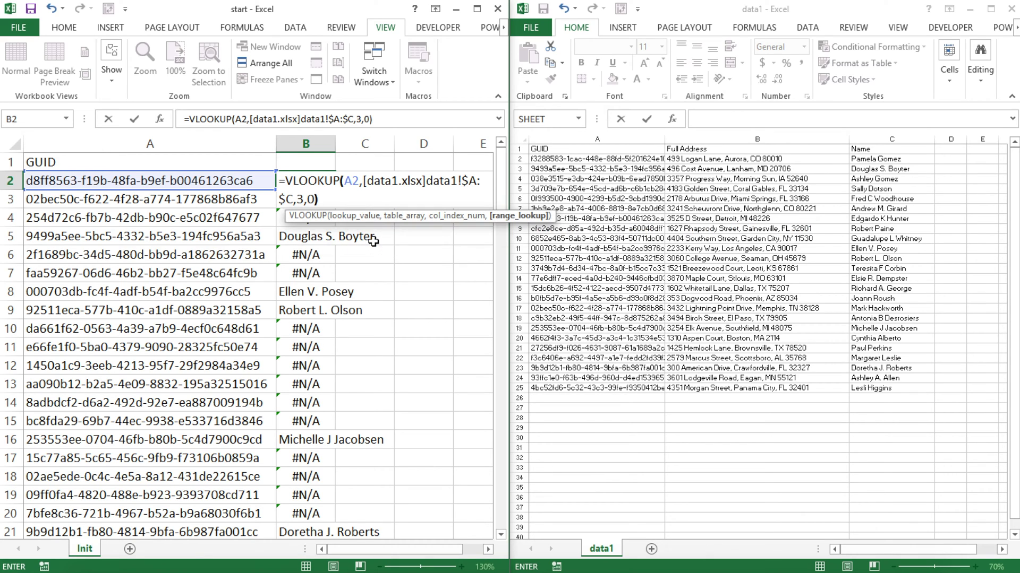
{"action": "key", "text": "Return"}
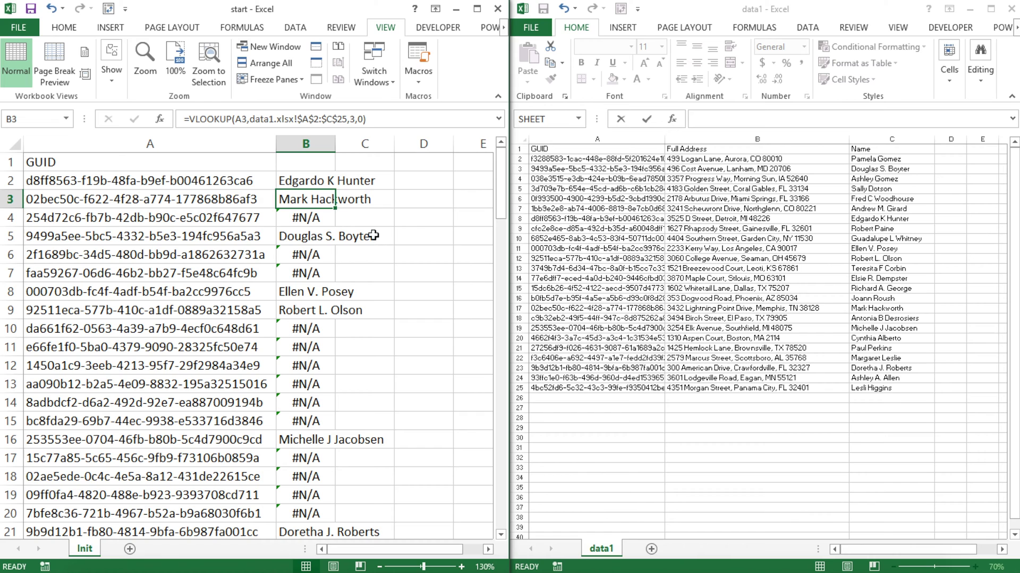
Fill the whole-column VLOOKUP from B2 down beside all the GUIDs and fit column B to its contents.
{"action": "left_click", "coordinate": [328, 185]}
{"action": "double_click", "coordinate": [335, 190]}
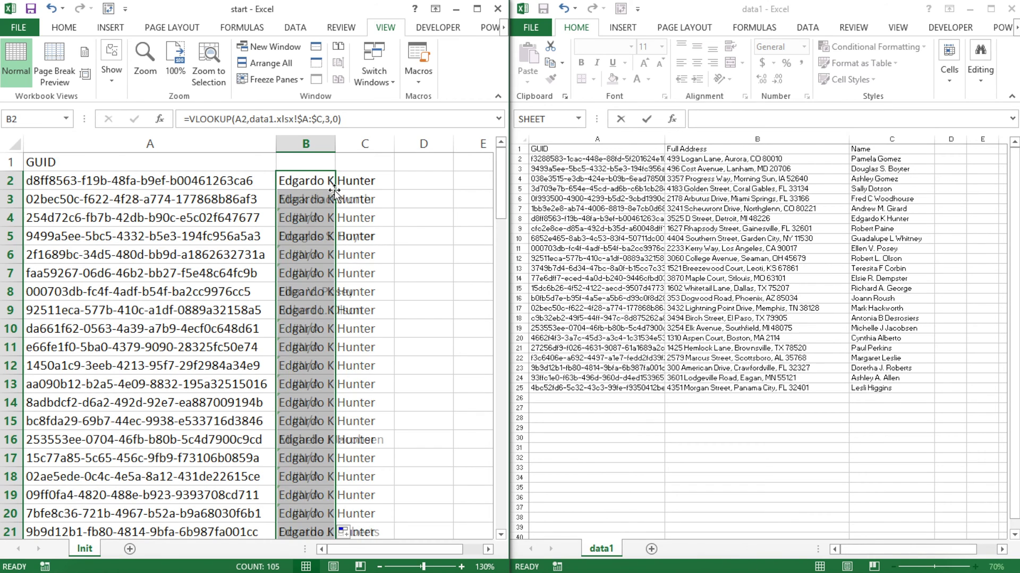
{"action": "double_click", "coordinate": [335, 141]}
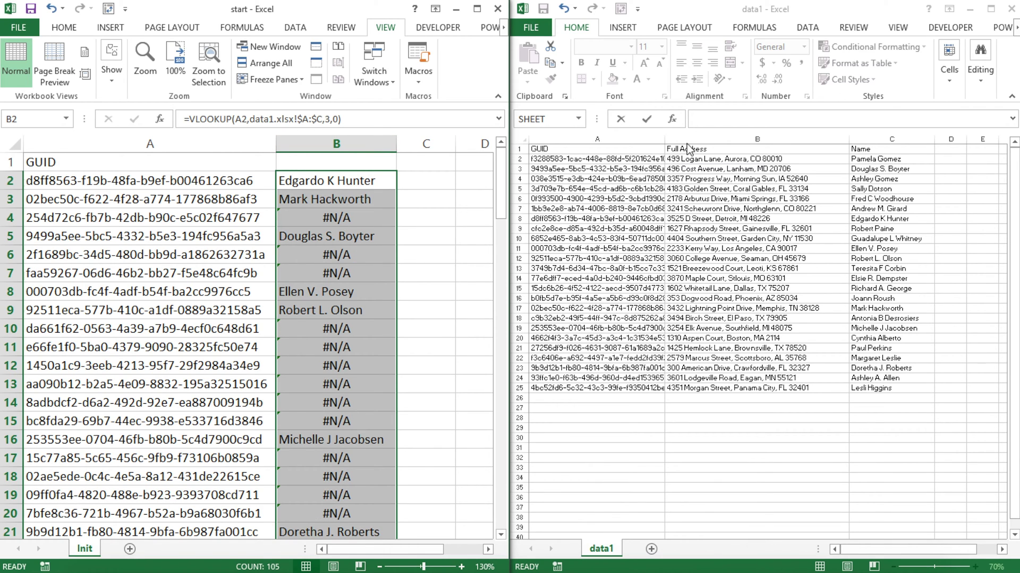
Insert a blank column before the GUID column in the data1 sheet and widen it.
{"action": "left_click", "coordinate": [636, 143]}
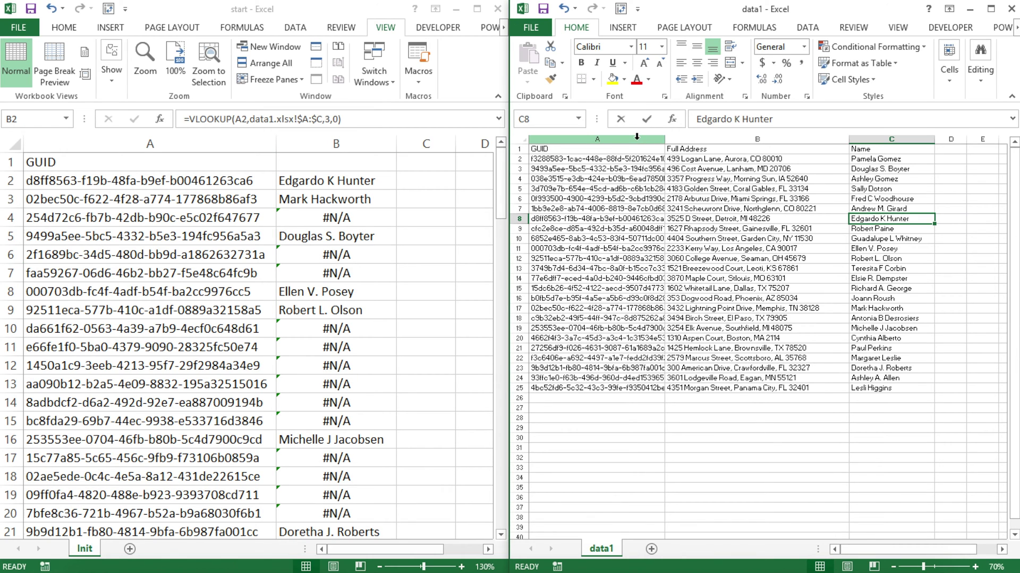
{"action": "left_click", "coordinate": [636, 137]}
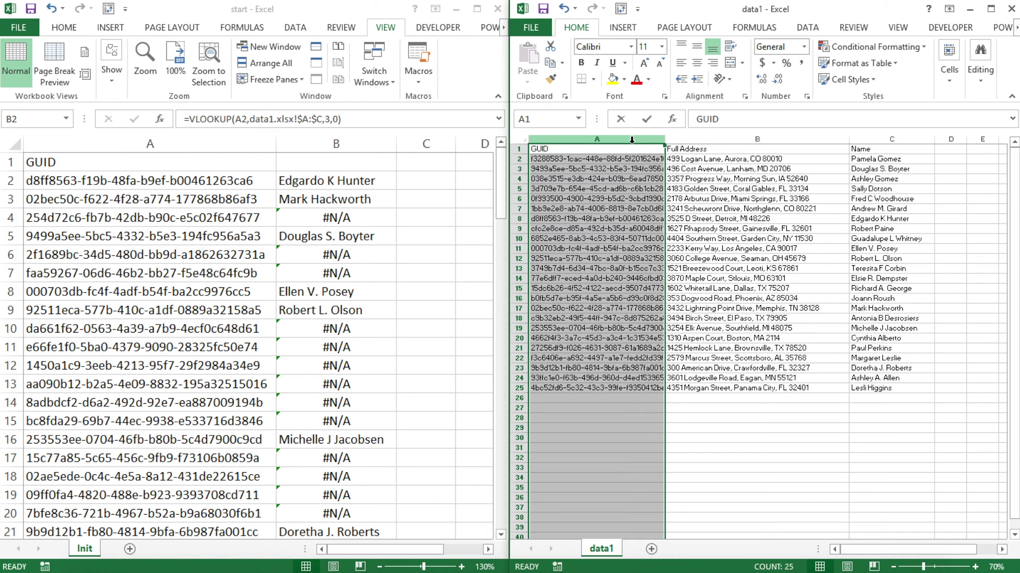
{"action": "right_click", "coordinate": [632, 140]}
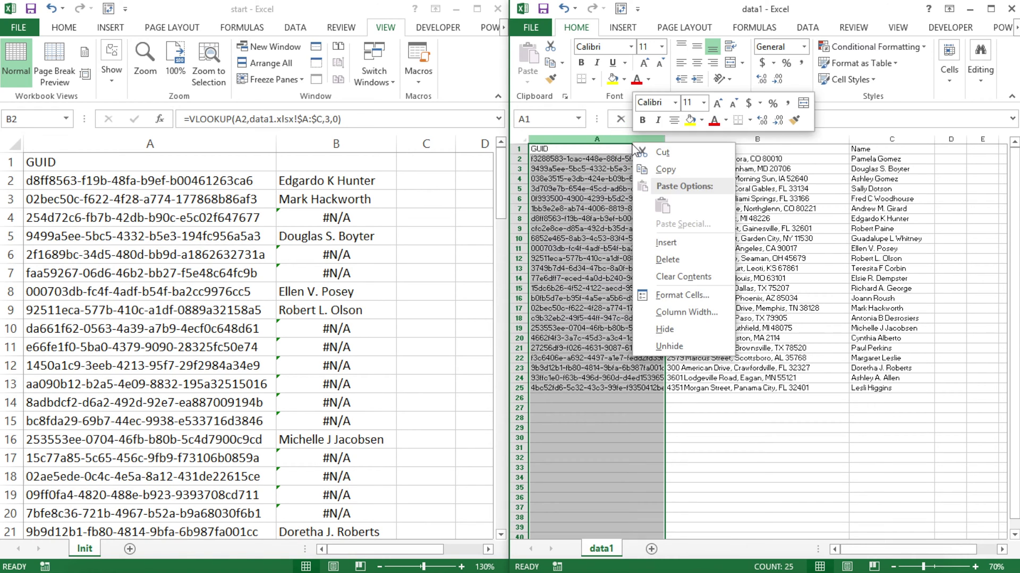
{"action": "left_click", "coordinate": [686, 239]}
{"action": "left_click_drag", "start_coordinate": [561, 137], "coordinate": [623, 137]}
Move the Full Address column to the front of the data1 sheet, ahead of GUID.
{"action": "left_click", "coordinate": [793, 137]}
{"action": "right_click", "coordinate": [801, 139]}
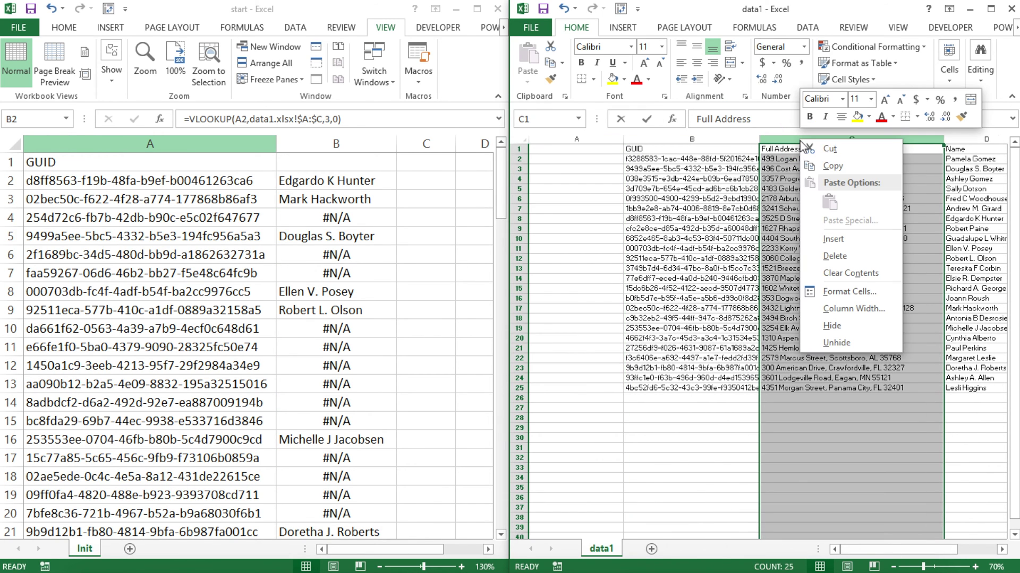
{"action": "left_click", "coordinate": [811, 147]}
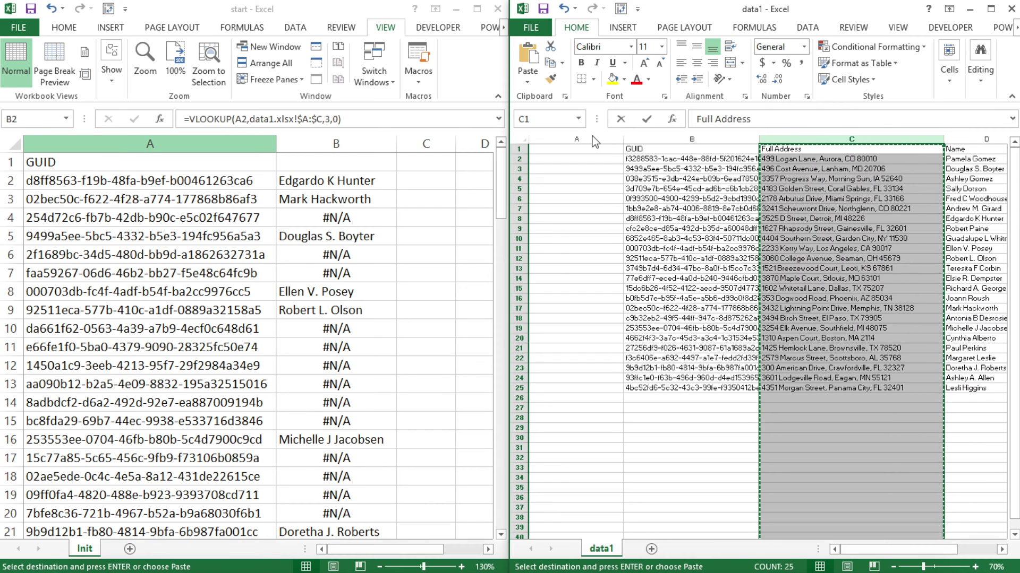
{"action": "right_click", "coordinate": [586, 141]}
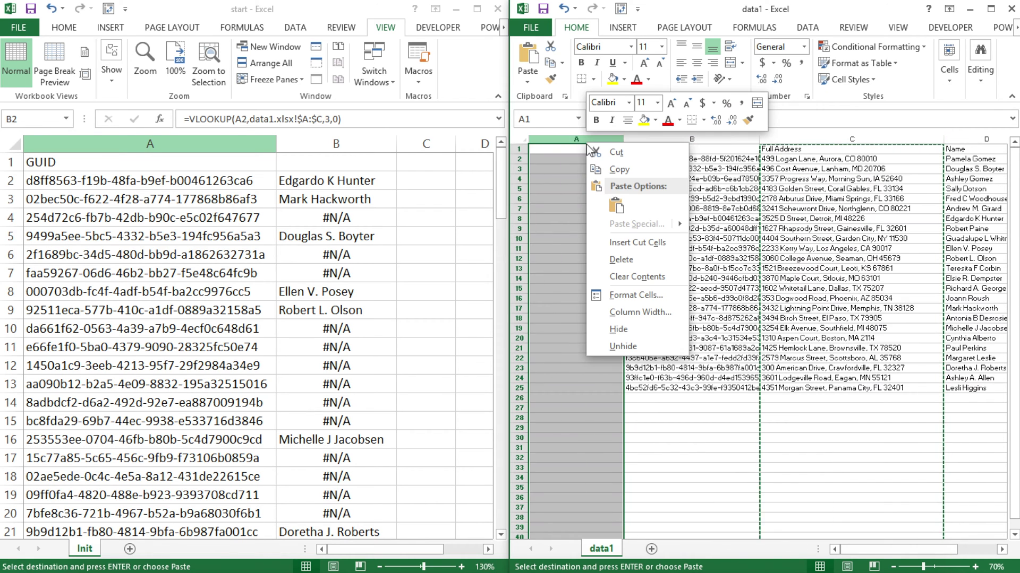
{"action": "left_click", "coordinate": [637, 242]}
Delete the blank column between Full Address and GUID in the data1 sheet.
{"action": "left_click_drag", "start_coordinate": [753, 148], "coordinate": [753, 167]}
{"action": "left_click", "coordinate": [753, 138]}
{"action": "right_click", "coordinate": [753, 138]}
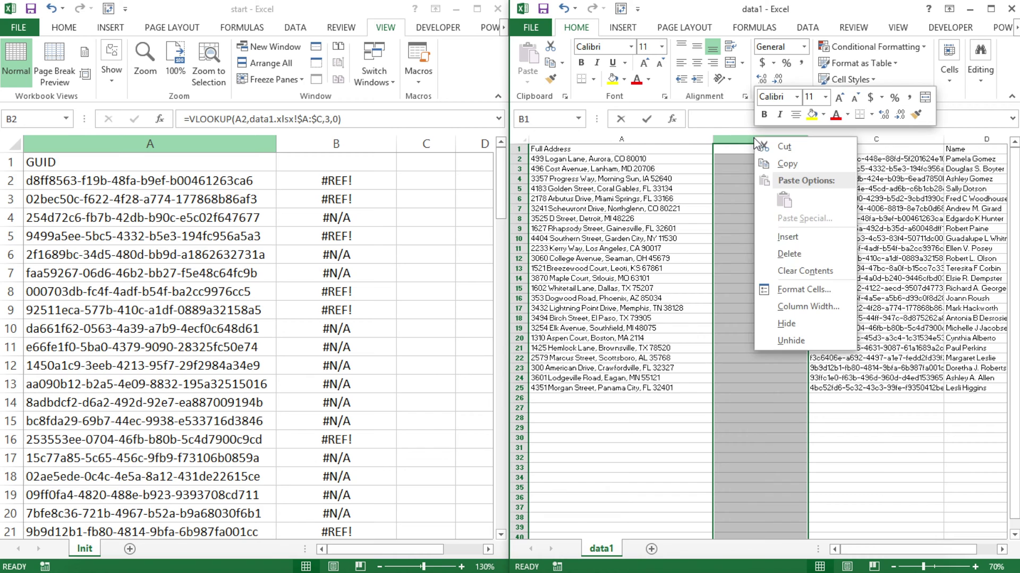
{"action": "left_click", "coordinate": [803, 259]}
{"action": "left_click", "coordinate": [659, 179]}
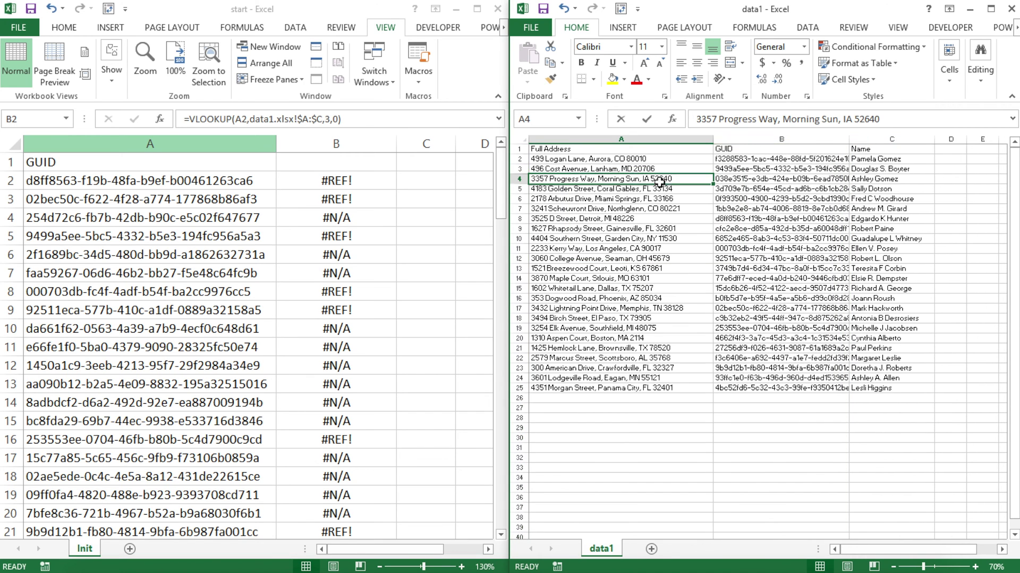
{"action": "left_click", "coordinate": [753, 150]}
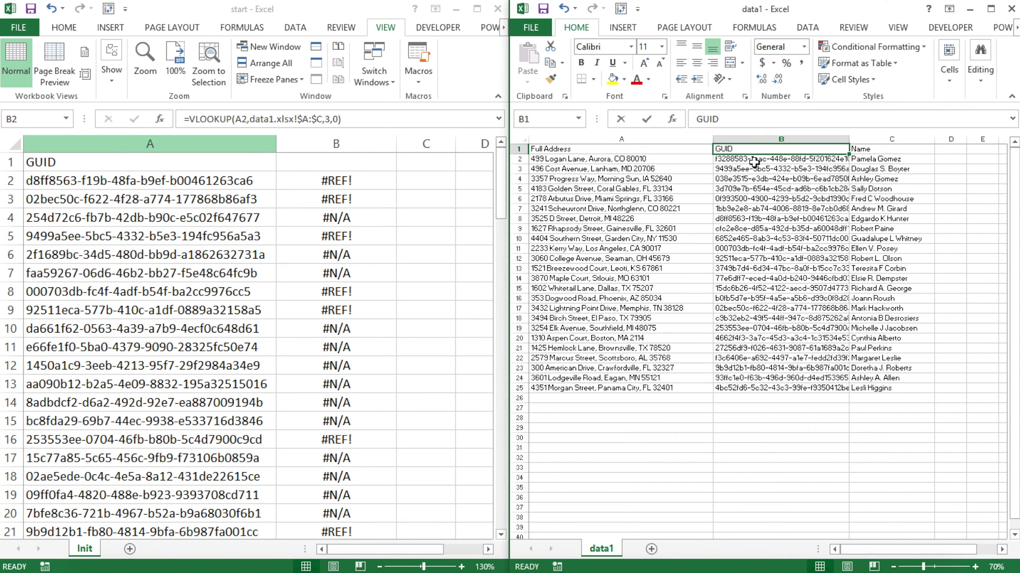
{"action": "left_click", "coordinate": [902, 159]}
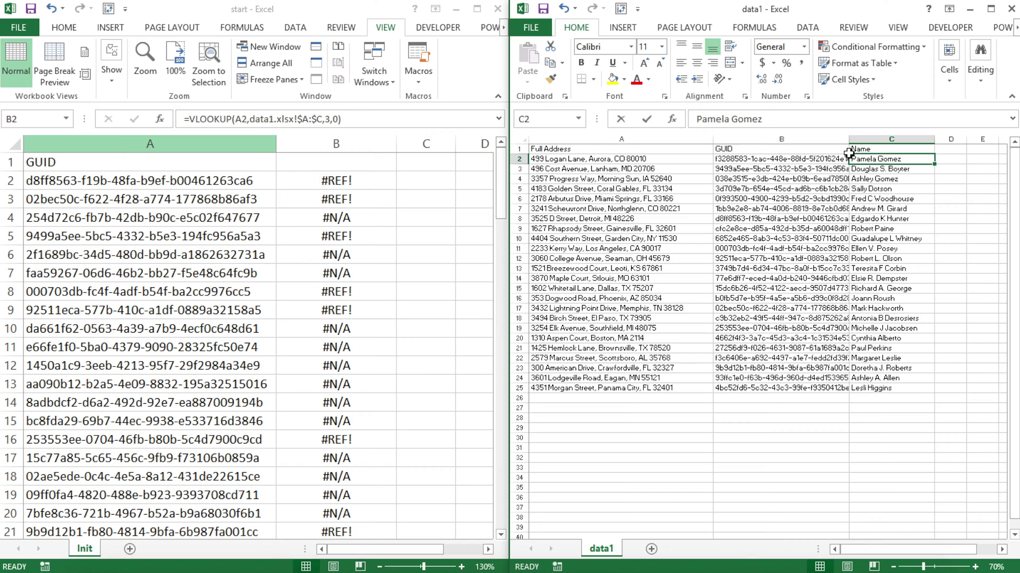
Delete the existing VLOOKUP column B from the start workbook and select the empty cell B2.
{"action": "left_click", "coordinate": [342, 182]}
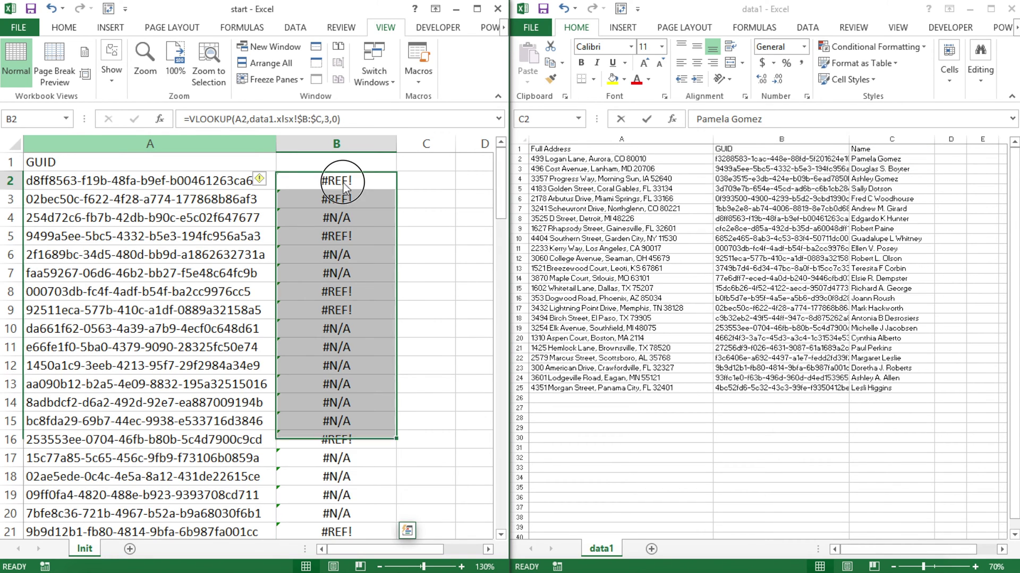
{"action": "left_click", "coordinate": [337, 144]}
{"action": "right_click", "coordinate": [350, 145]}
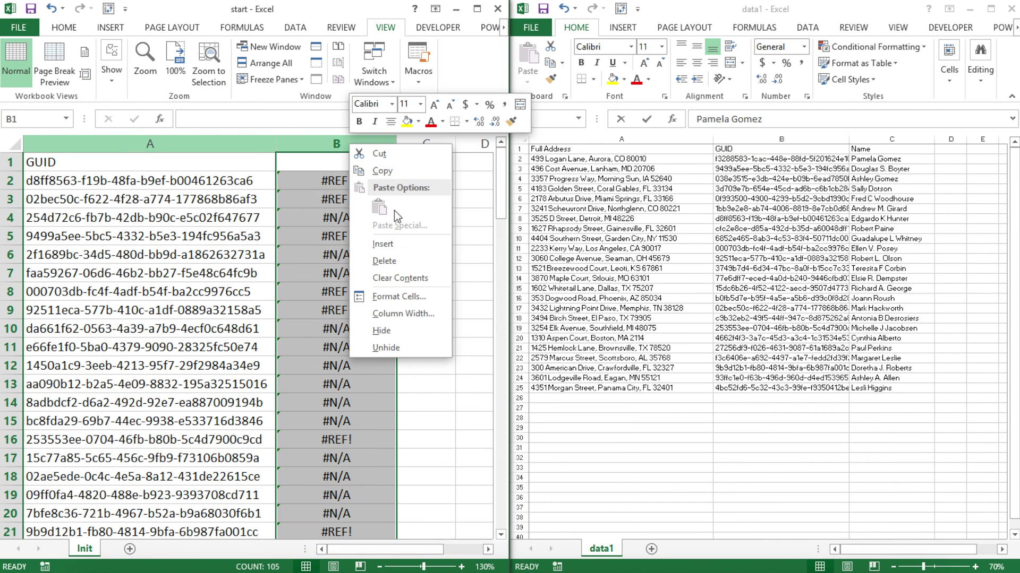
{"action": "left_click", "coordinate": [400, 260]}
{"action": "left_click", "coordinate": [321, 180]}
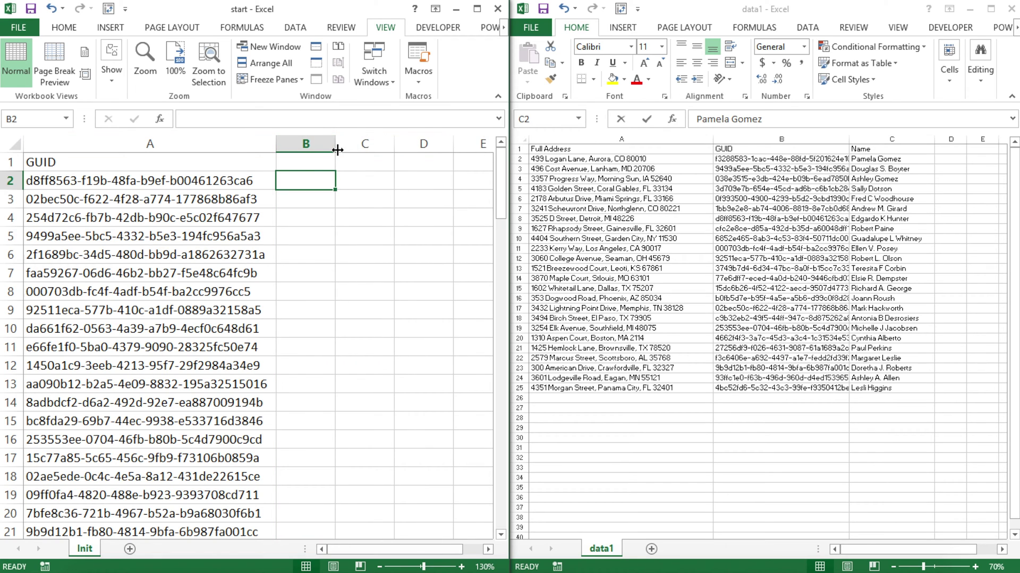
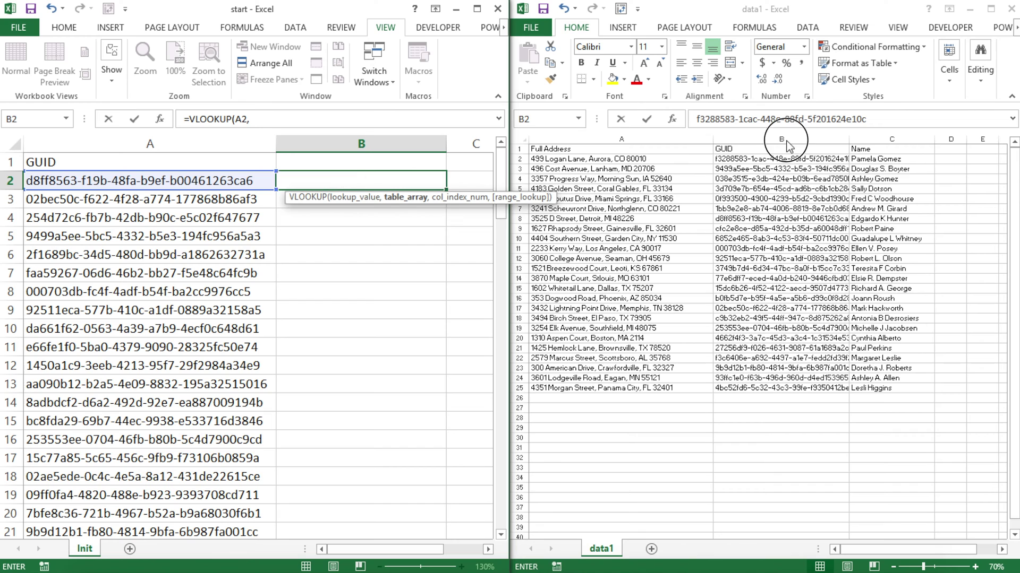
Give the VLOOKUP of A2 in B2 the entire data1 columns $B:$C as its table array.
{"action": "left_click_drag", "start_coordinate": [786, 136], "coordinate": [892, 139]}
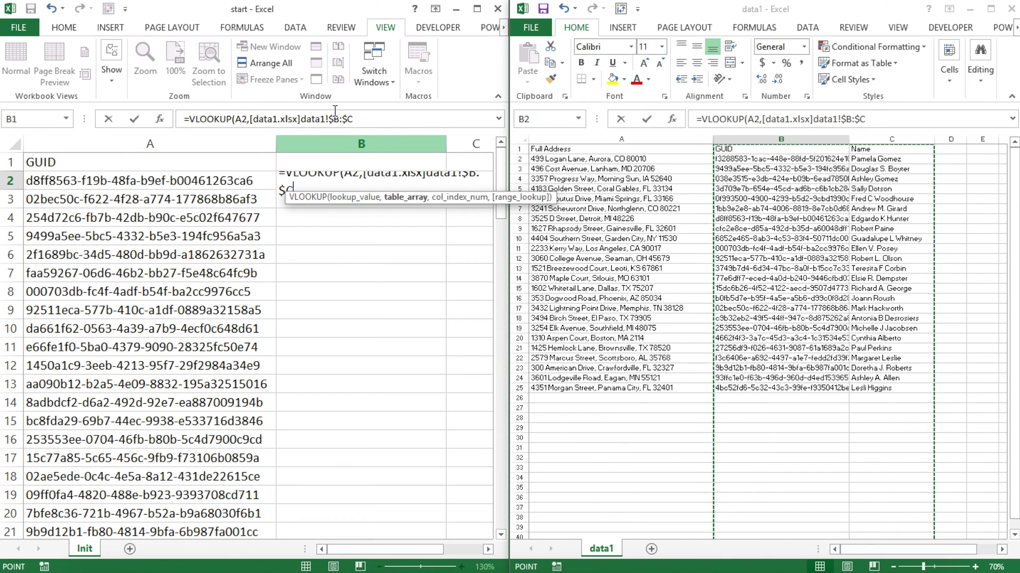
{"action": "left_click", "coordinate": [364, 119]}
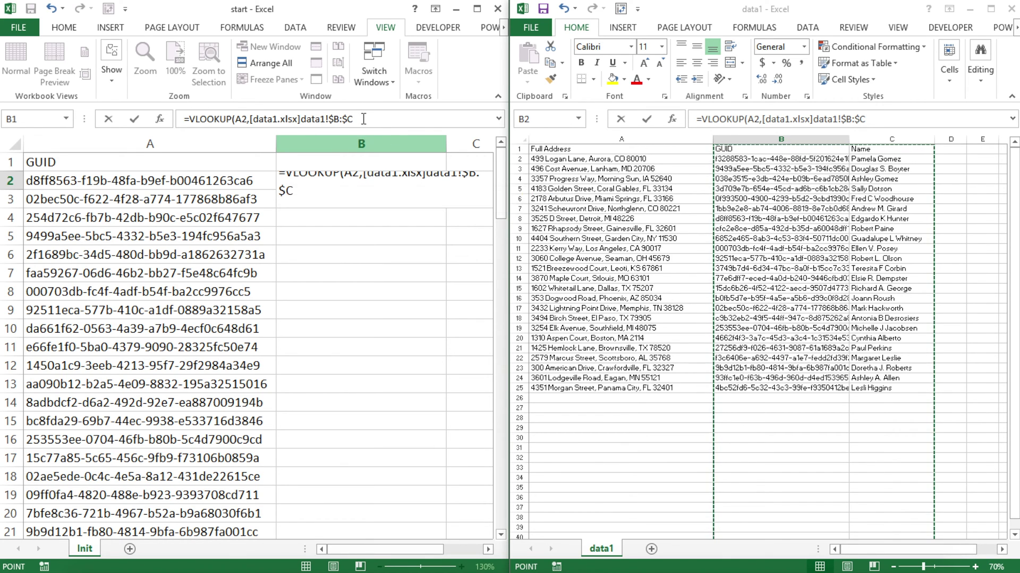
{"action": "type", "text": ","}
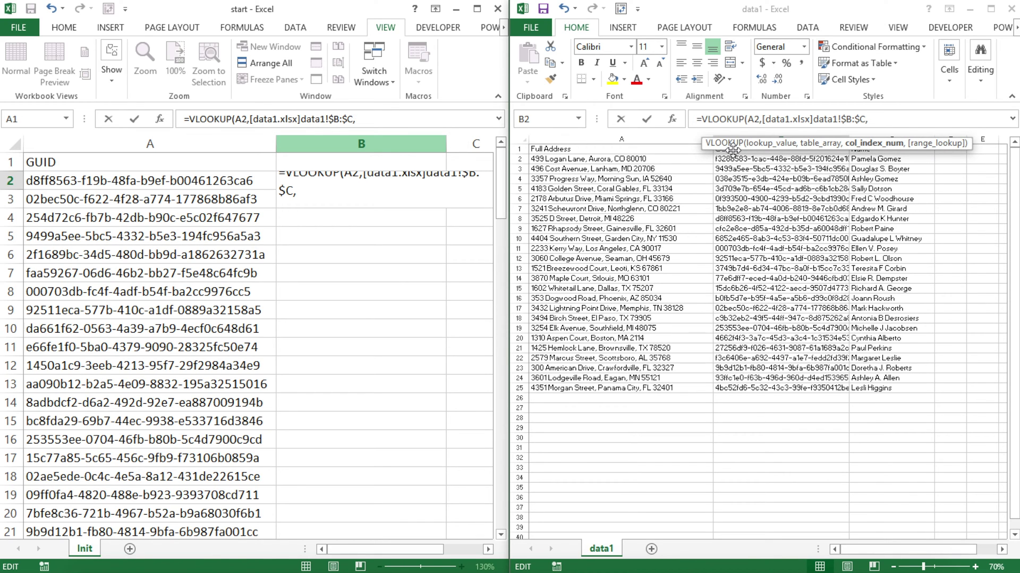
{"action": "left_click_drag", "start_coordinate": [732, 151], "coordinate": [682, 410]}
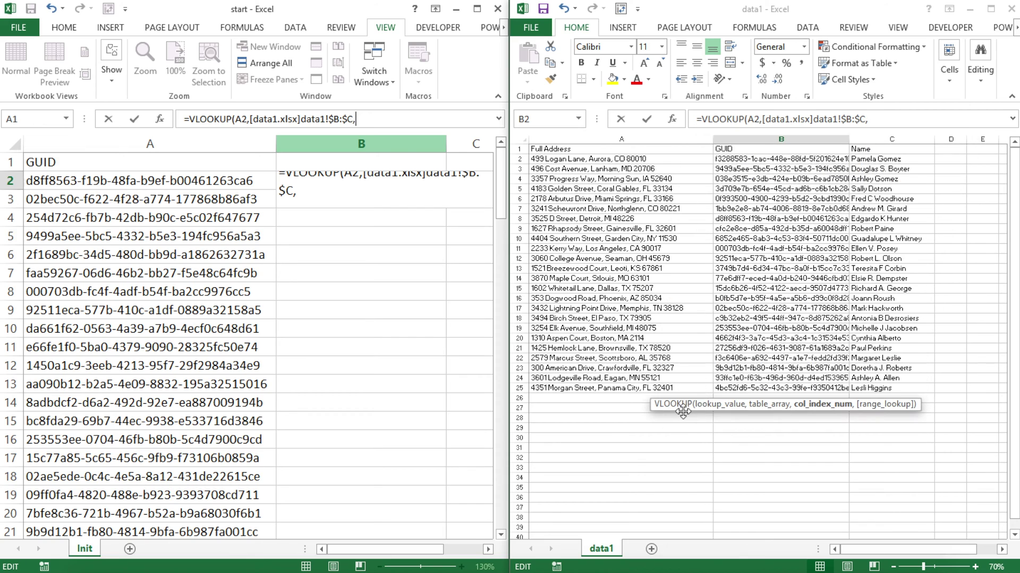
Set the column index of the B2 VLOOKUP to 2 to return the Name column.
{"action": "left_click", "coordinate": [889, 125]}
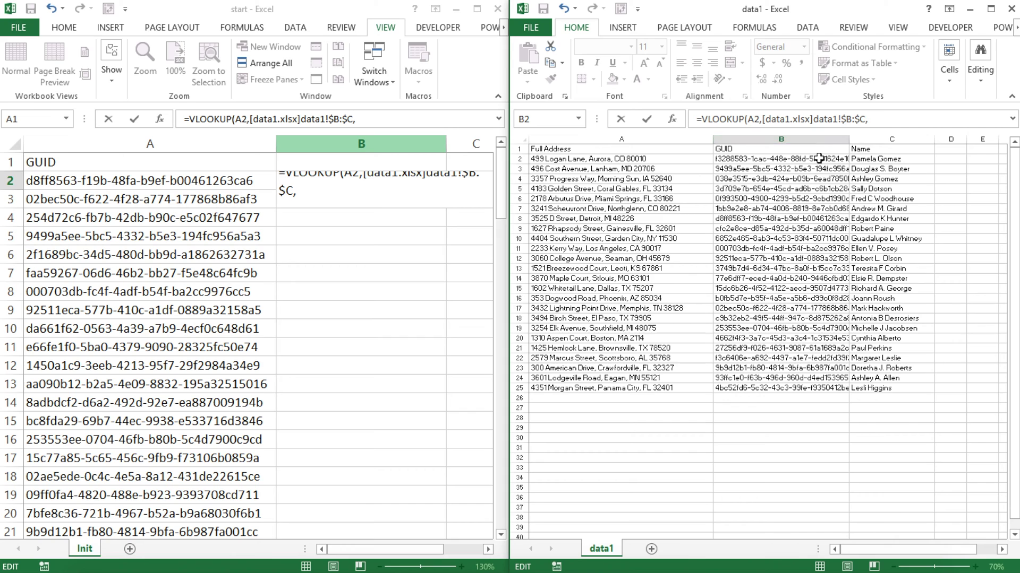
{"action": "left_click", "coordinate": [887, 121]}
{"action": "type", "text": "2"}
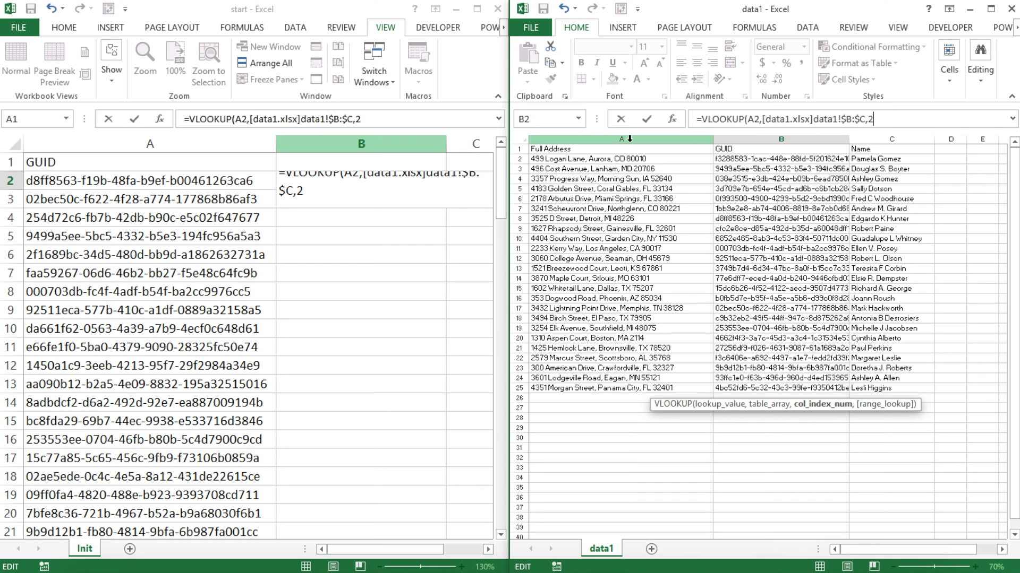
{"action": "type", "text": ","}
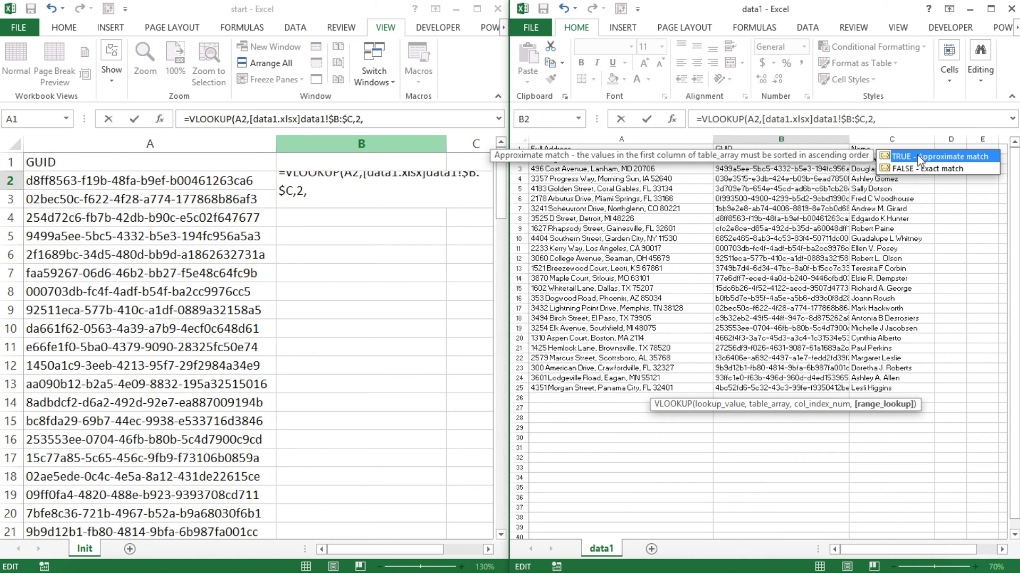
Complete the B2 VLOOKUP with 0 for an exact match and fill it down beside all the GUIDs.
{"action": "left_click", "coordinate": [441, 120]}
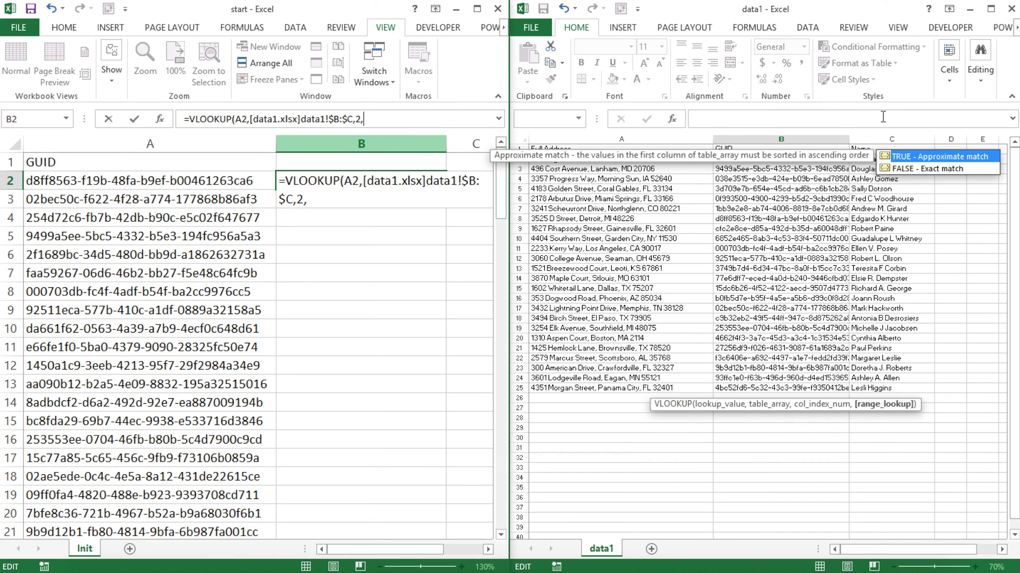
{"action": "left_click", "coordinate": [390, 118]}
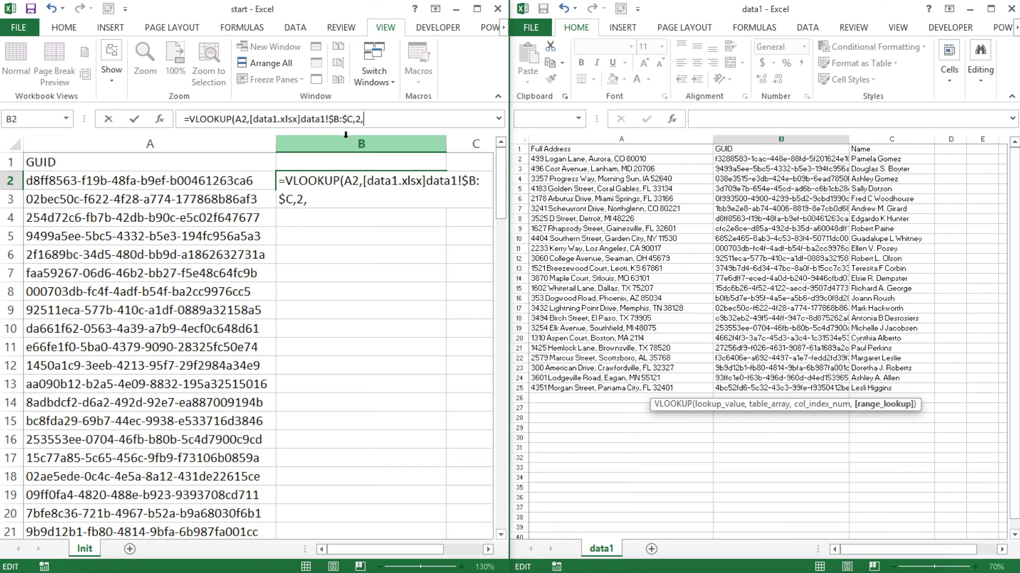
{"action": "type", "text": "0"}
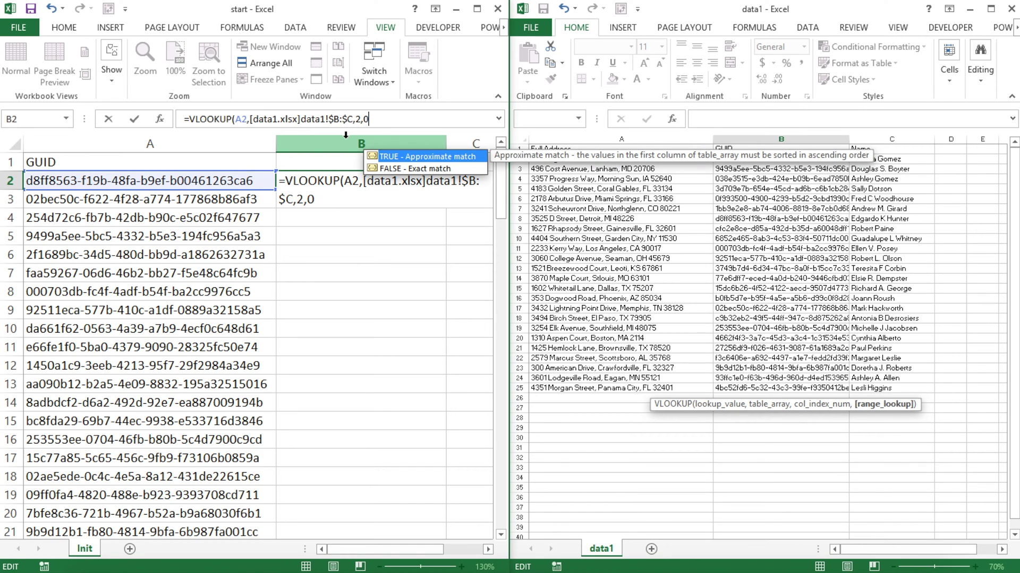
{"action": "type", "text": ")"}
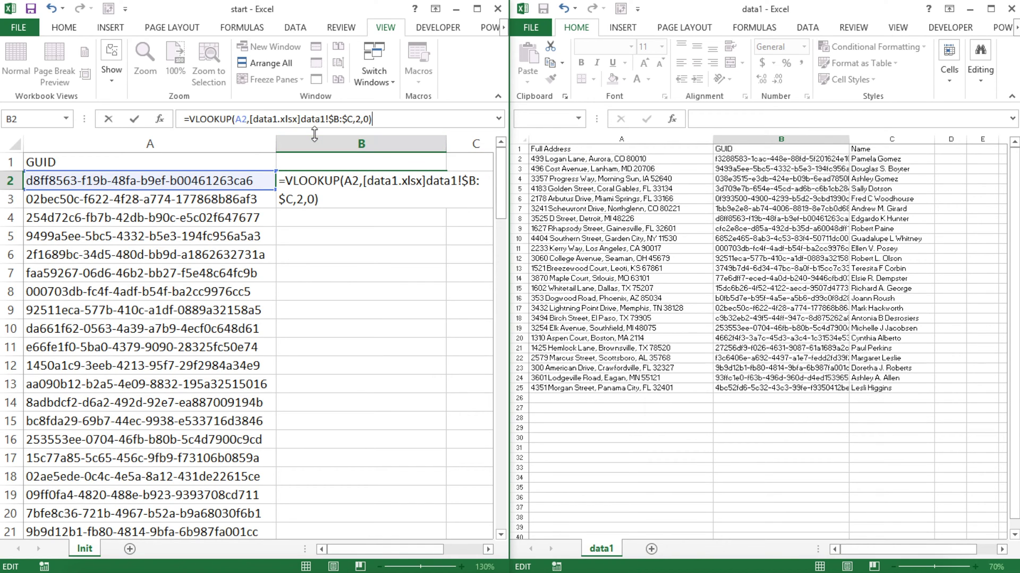
{"action": "key", "text": "Return"}
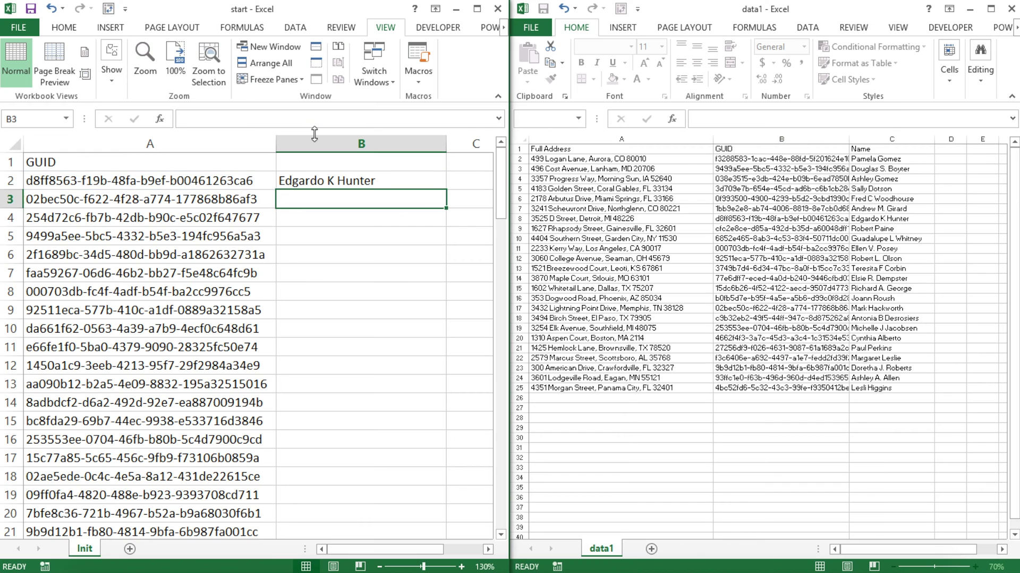
{"action": "left_click", "coordinate": [365, 180]}
{"action": "double_click", "coordinate": [446, 189]}
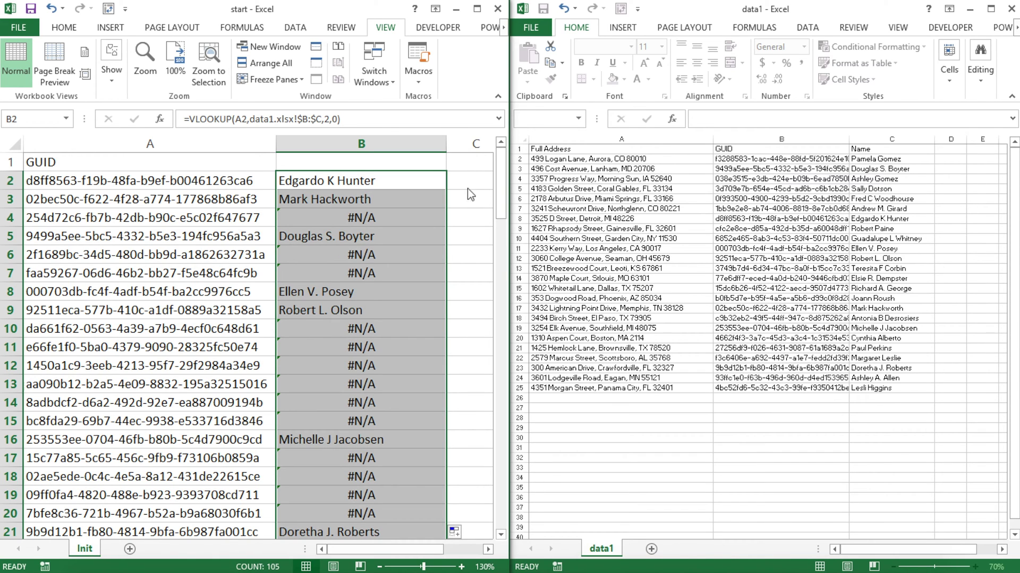
Undo the new VLOOKUP and the data1 column rearrangement back to the GUID, Full Address, Name order, and cancel the pending cut.
{"action": "key", "text": "ctrl+z"}
{"action": "key", "text": "ctrl+z"}
{"action": "key", "text": "ctrl+z"}
{"action": "key", "text": "ctrl+z"}
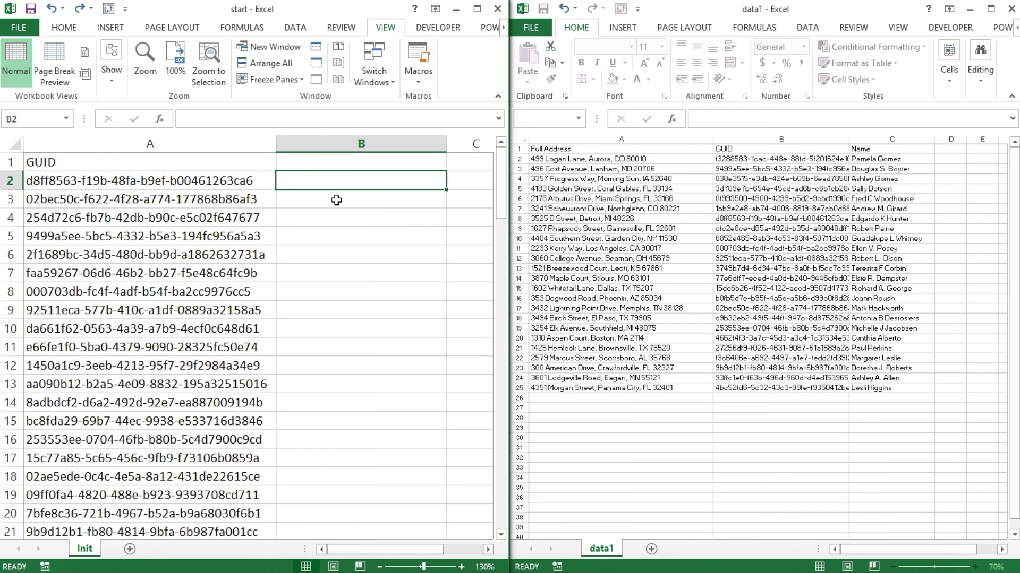
{"action": "left_click", "coordinate": [593, 176]}
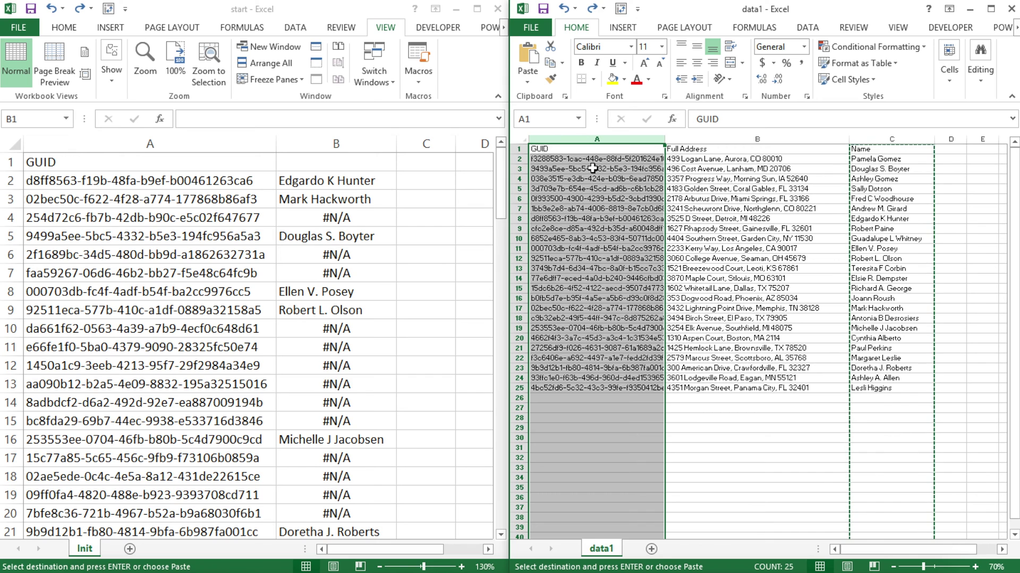
{"action": "key", "text": "Escape"}
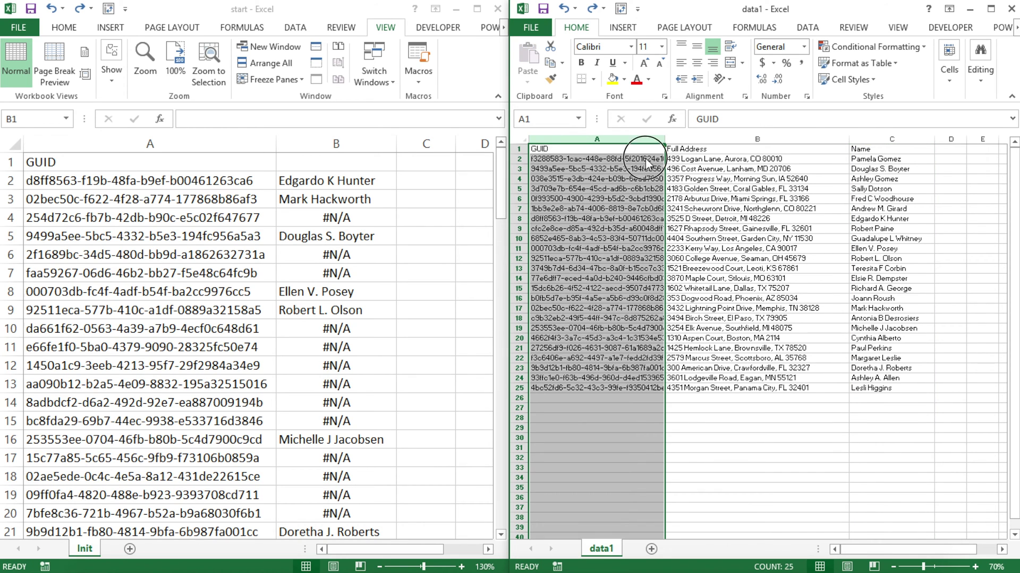
{"action": "left_click", "coordinate": [642, 158]}
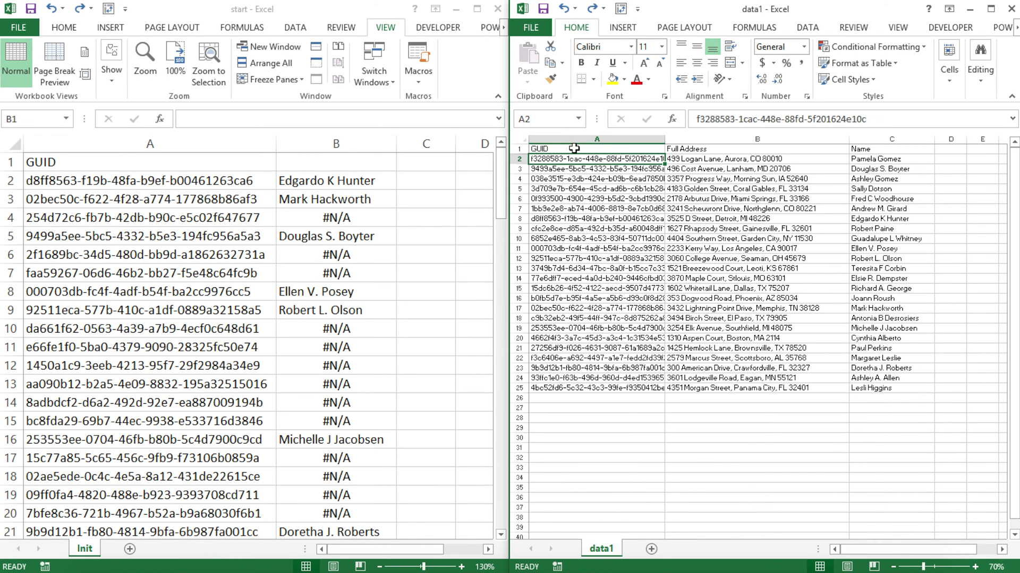
{"action": "key", "text": "Up"}
Review the arguments of the VLOOKUP formula in B2 of the start workbook.
{"action": "left_click", "coordinate": [302, 179]}
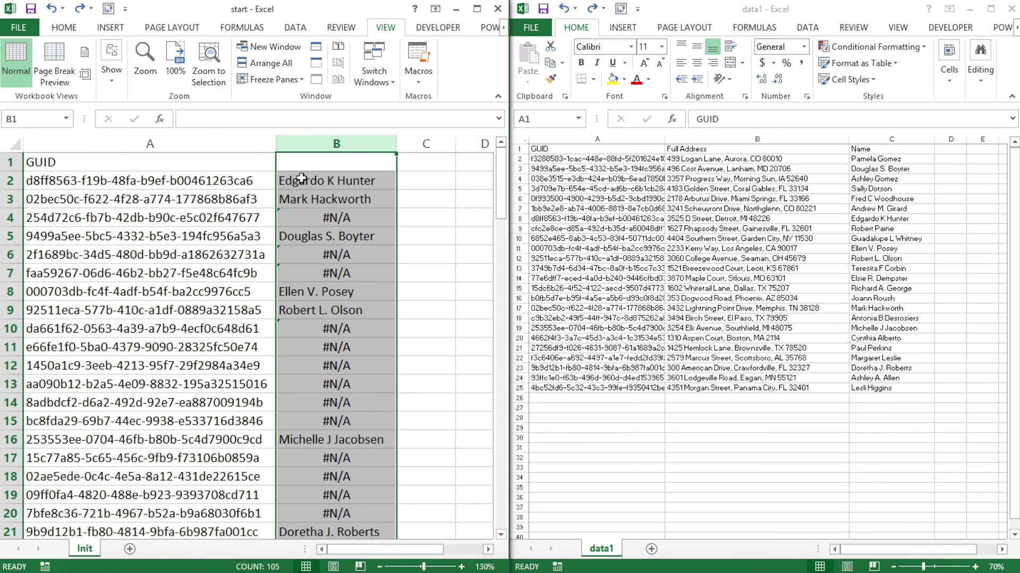
{"action": "double_click", "coordinate": [302, 179]}
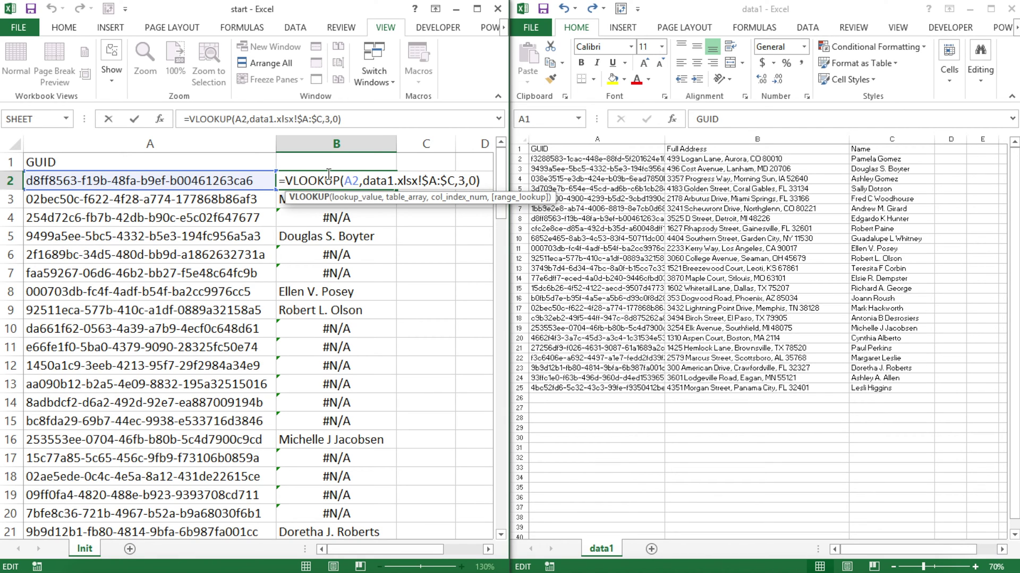
{"action": "key", "text": "Return"}
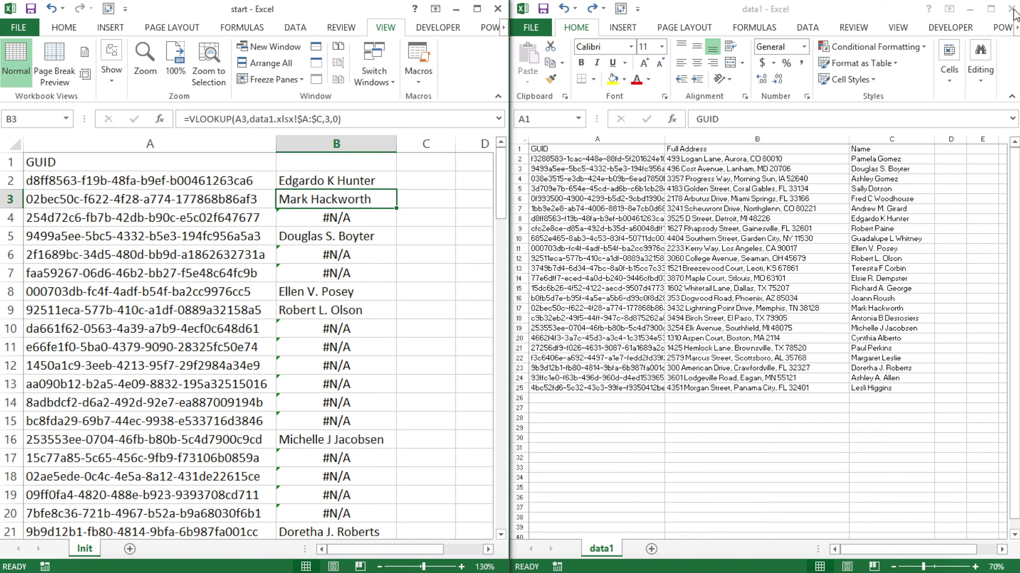
Delete the VLOOKUP results column B from the start workbook, leaving only the GUID list.
{"action": "left_click", "coordinate": [337, 144]}
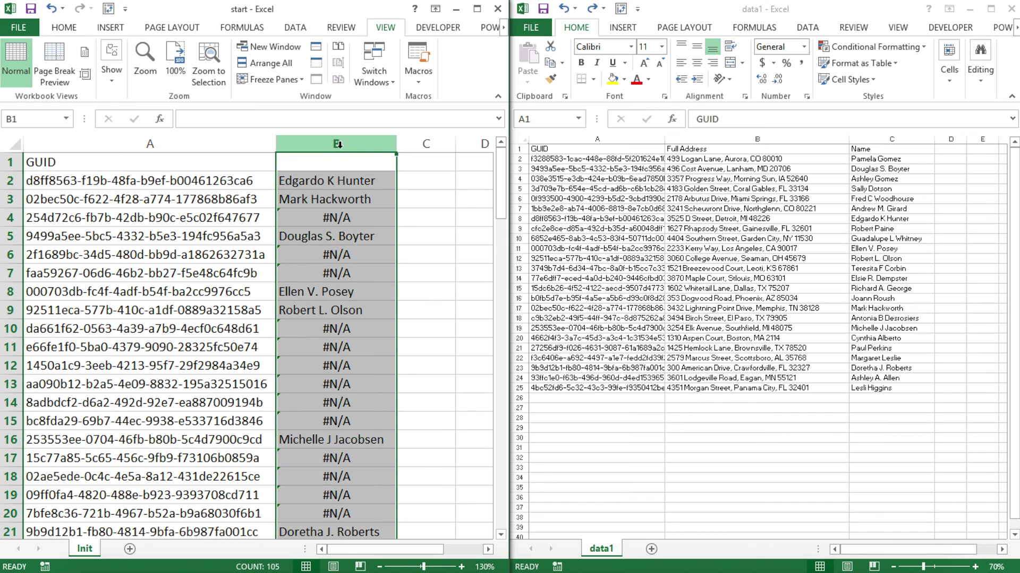
{"action": "right_click", "coordinate": [337, 144]}
{"action": "left_click", "coordinate": [404, 263]}
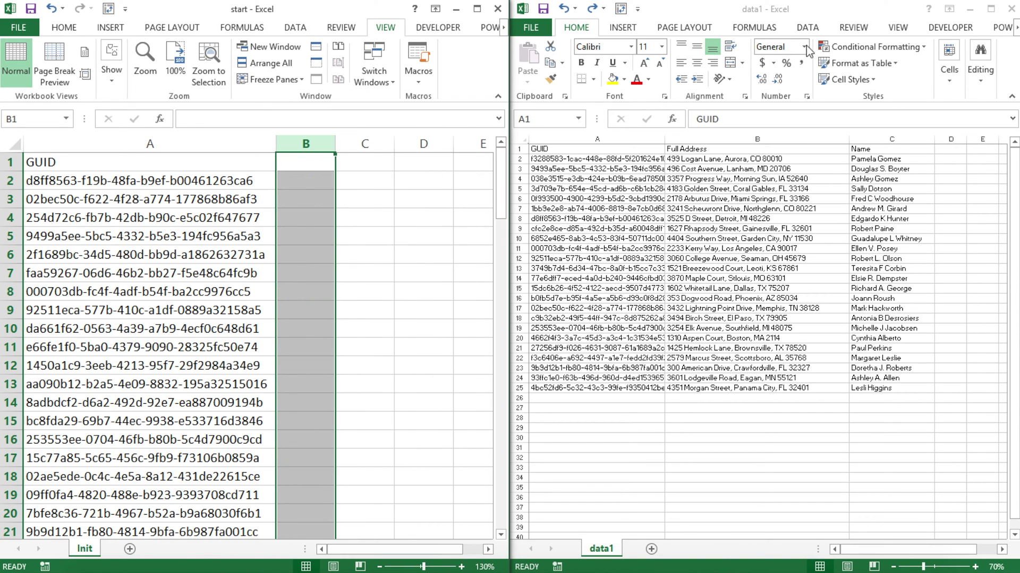
{"action": "left_click", "coordinate": [238, 169]}
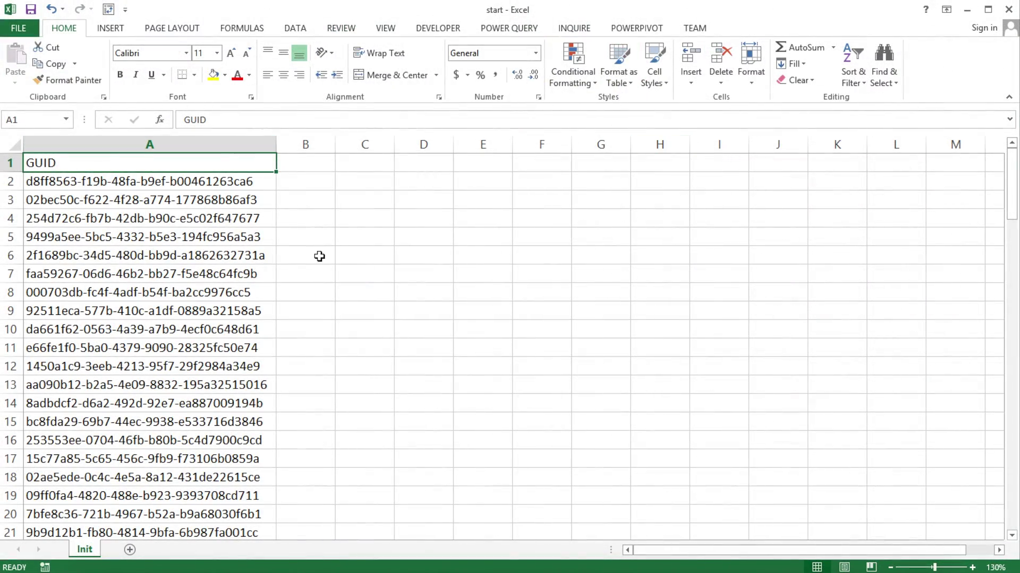
View the tables in the data1, data2 and data3 workbooks in turn, and return to the start workbook.
{"action": "left_click", "coordinate": [243, 1]}
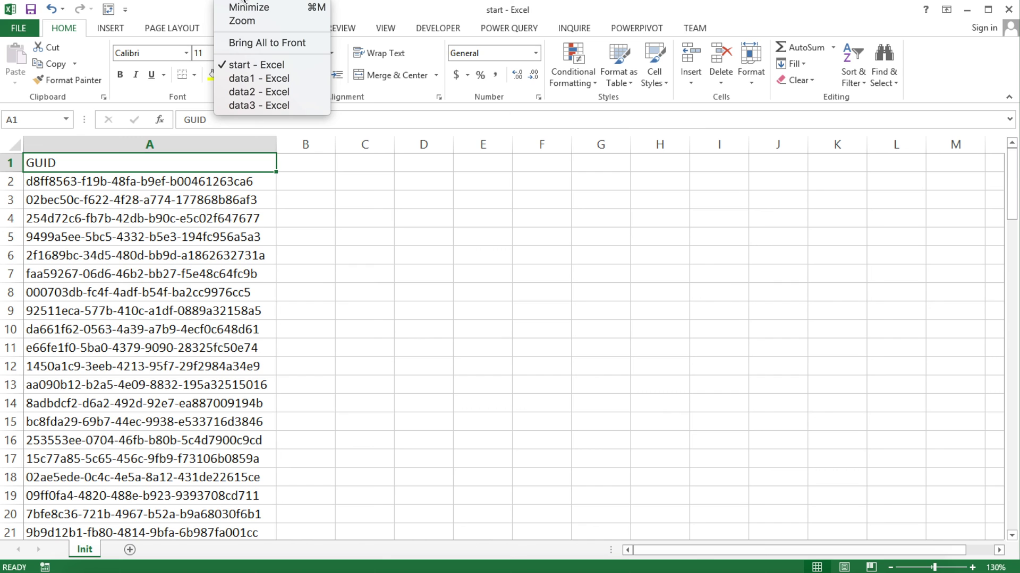
{"action": "left_click", "coordinate": [265, 80]}
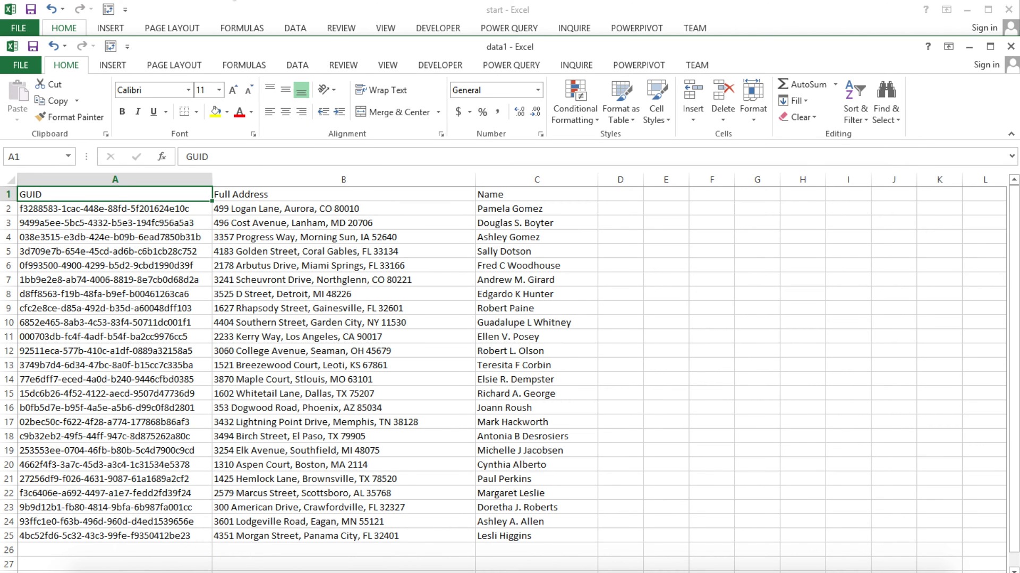
{"action": "left_click", "coordinate": [234, 1]}
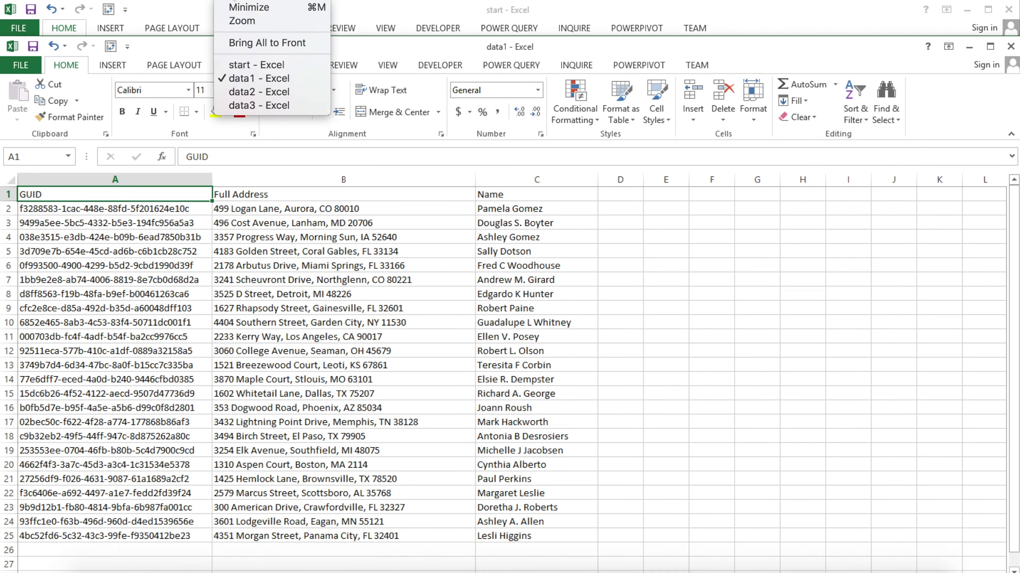
{"action": "left_click", "coordinate": [257, 93]}
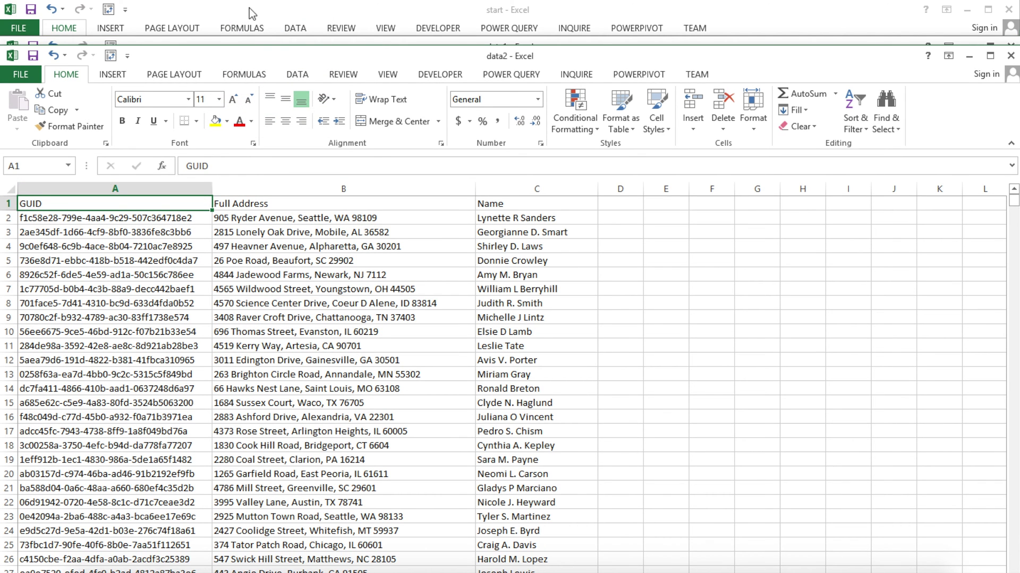
{"action": "left_click", "coordinate": [249, 8]}
{"action": "left_click", "coordinate": [272, 106]}
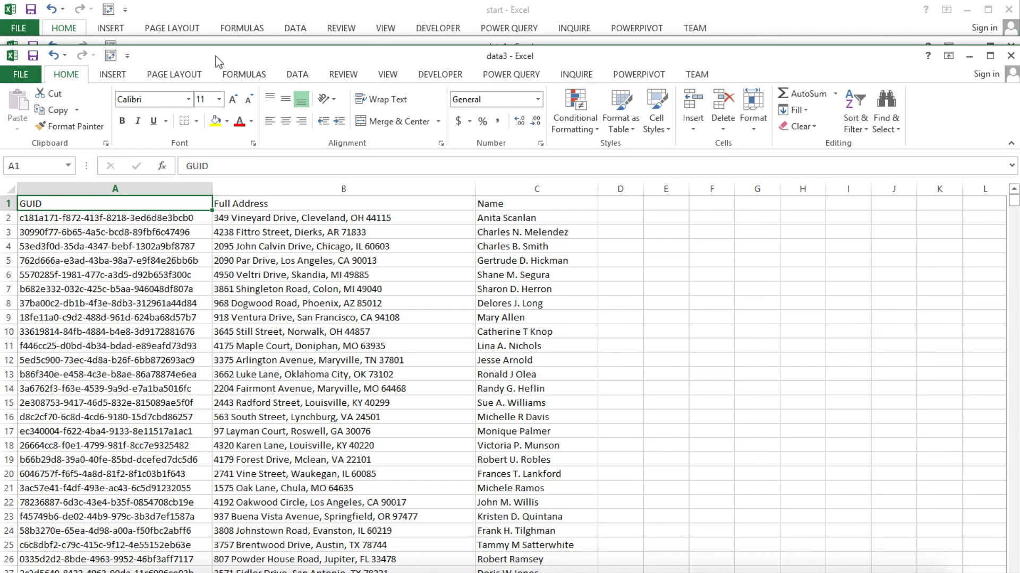
{"action": "left_click", "coordinate": [220, 13]}
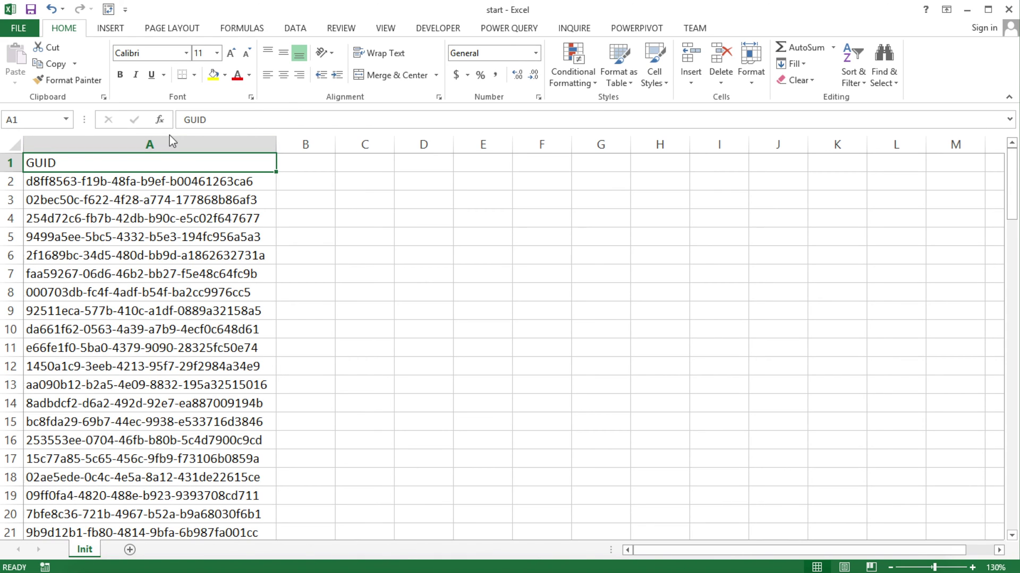
Arrange all open workbook windows in a tiled layout.
{"action": "left_click", "coordinate": [383, 33]}
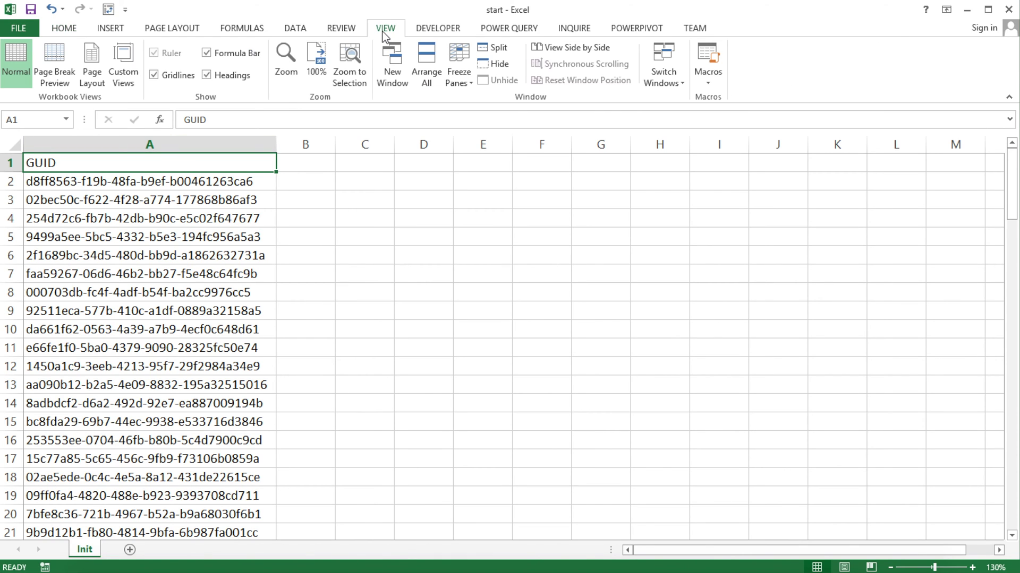
{"action": "left_click", "coordinate": [425, 66]}
{"action": "left_click", "coordinate": [587, 218]}
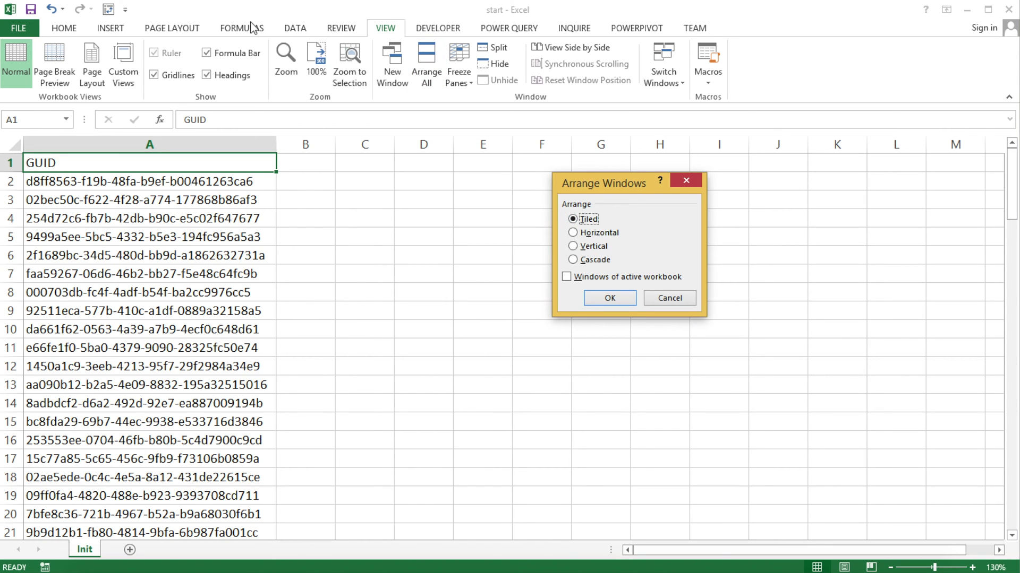
{"action": "left_click", "coordinate": [610, 298]}
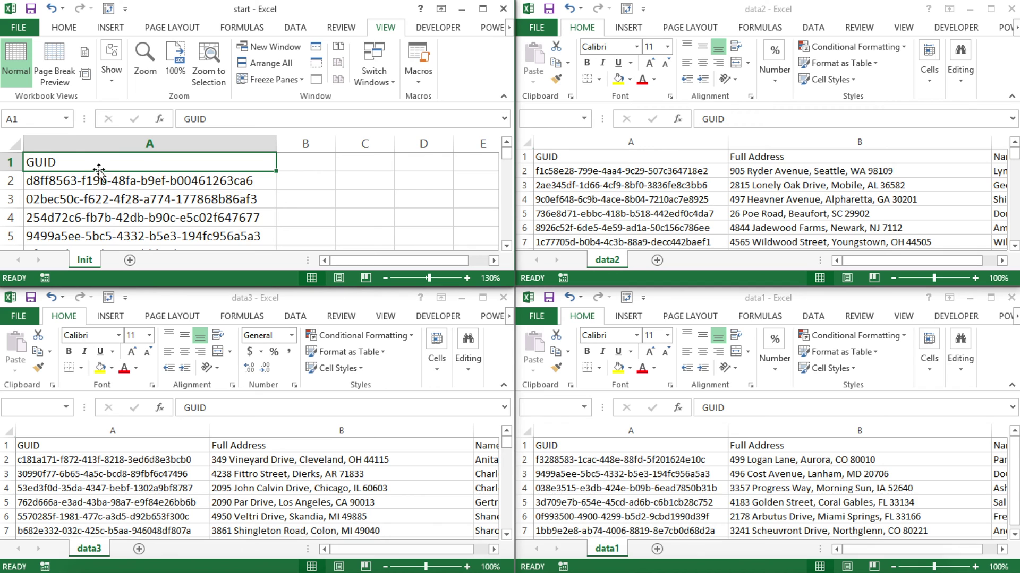
Compare the GUID list in the start workbook with the GUID tables in data1, data2 and data3.
{"action": "left_click", "coordinate": [281, 173]}
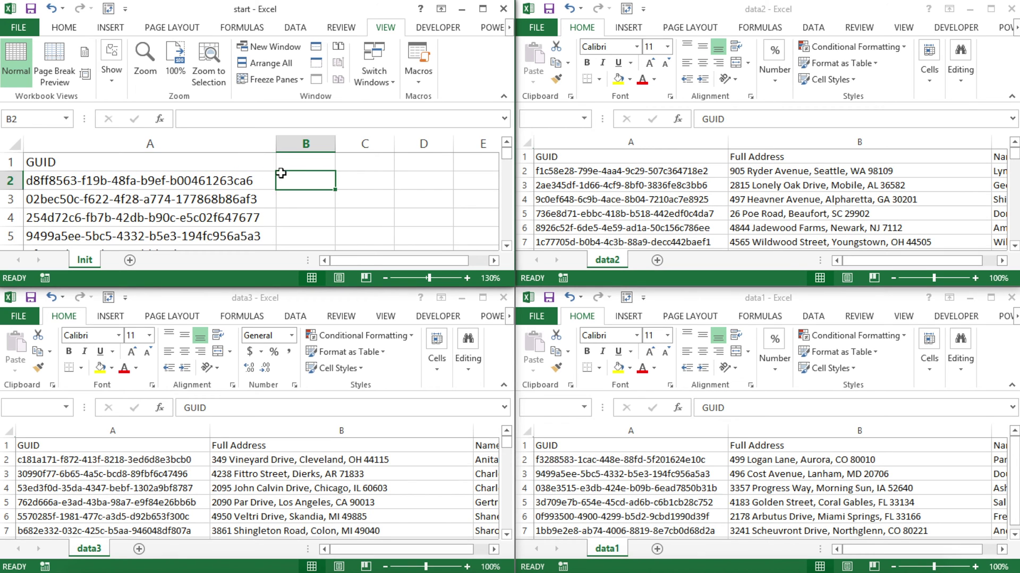
{"action": "left_click", "coordinate": [98, 181]}
{"action": "mouse_move", "coordinate": [101, 203]}
{"action": "left_mouse_down"}
{"action": "mouse_move", "coordinate": [104, 223]}
{"action": "mouse_move", "coordinate": [106, 201]}
{"action": "left_mouse_up"}
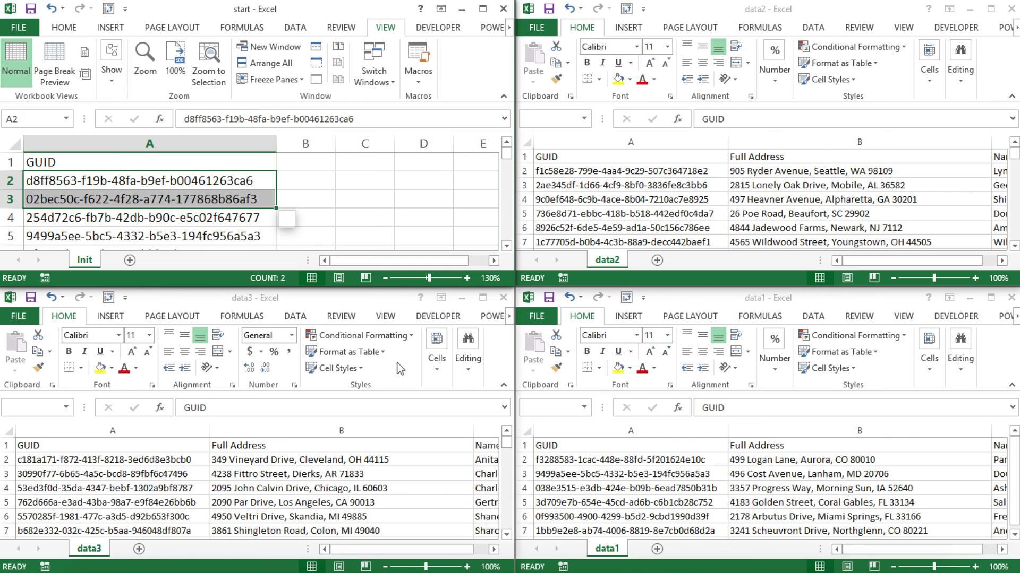
{"action": "left_click", "coordinate": [248, 450]}
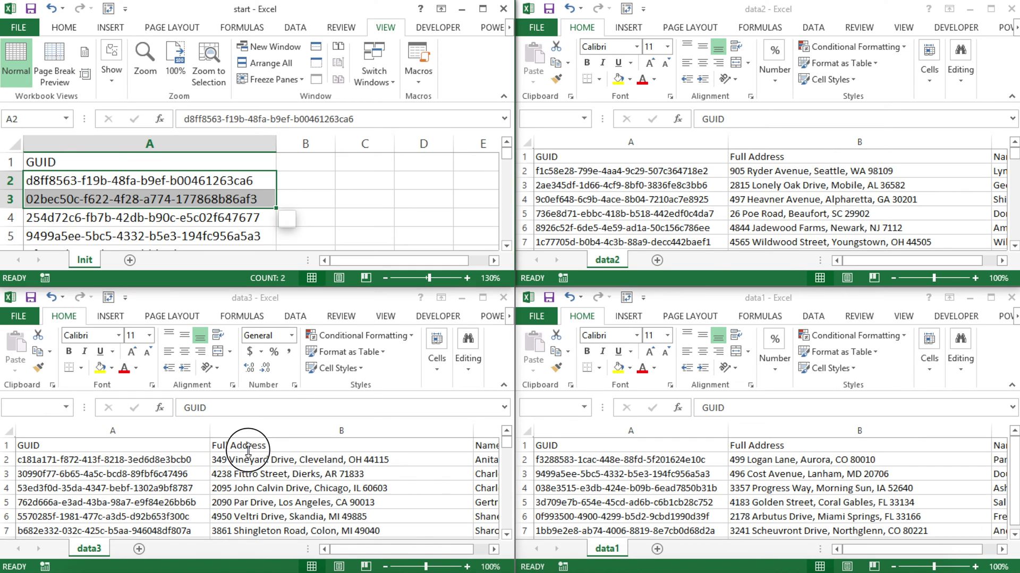
{"action": "left_click", "coordinate": [661, 467]}
{"action": "left_click", "coordinate": [625, 157]}
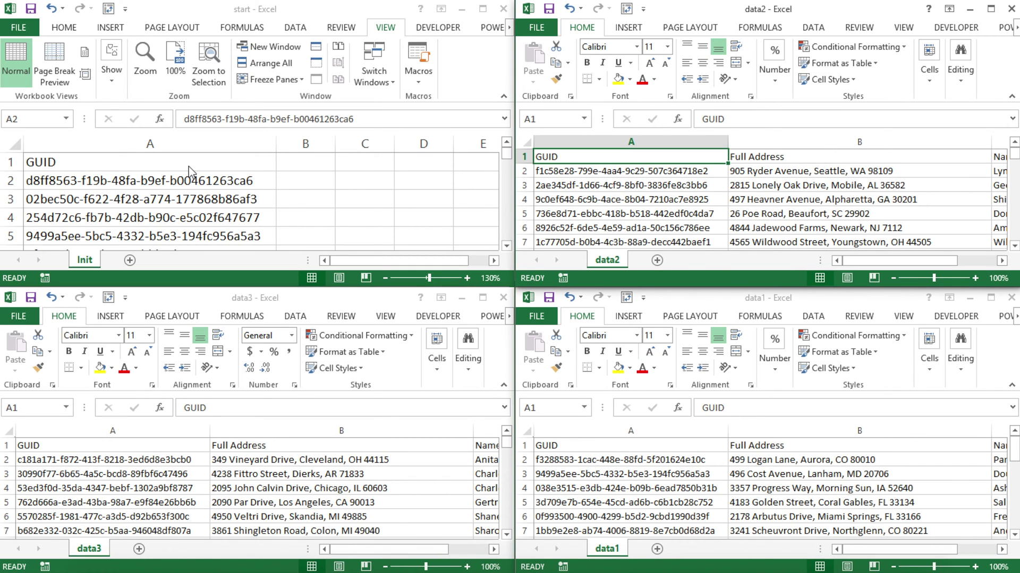
{"action": "left_click", "coordinate": [189, 166]}
{"action": "left_click", "coordinate": [189, 166]}
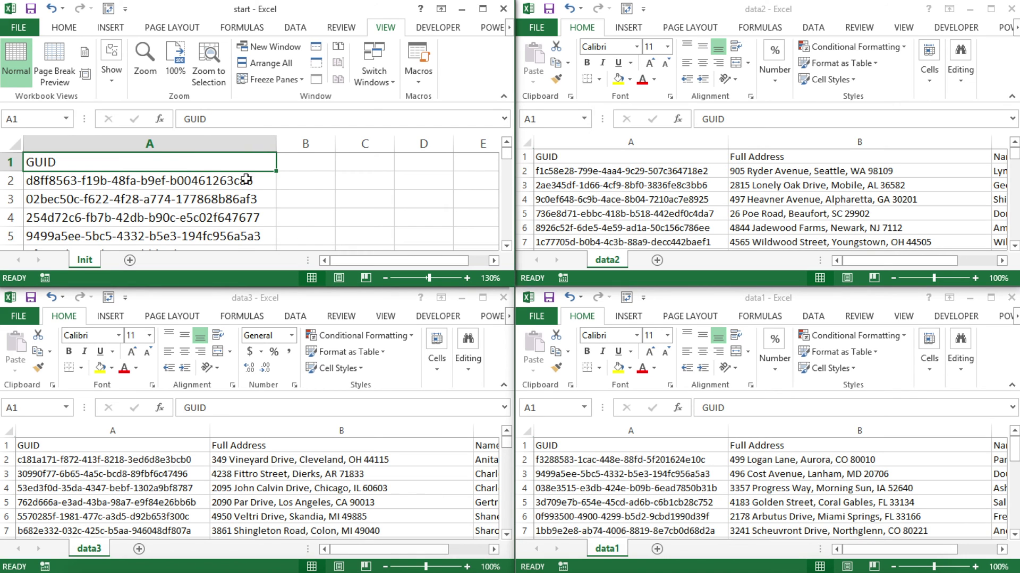
{"action": "left_click", "coordinate": [308, 186]}
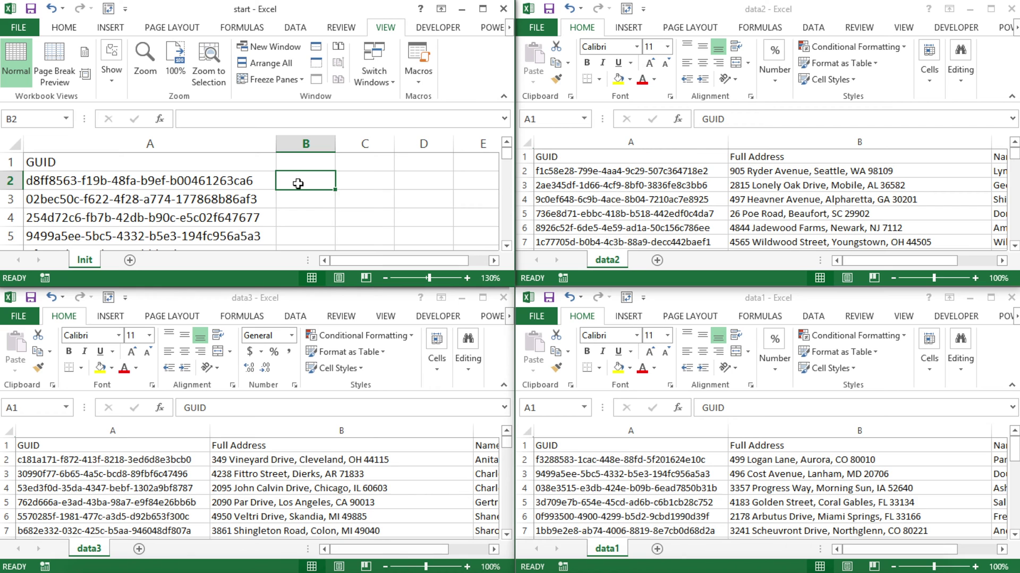
Zoom the data2 and data1 sheets out to 70% so all three columns fit in their windows.
{"action": "left_click", "coordinate": [592, 157]}
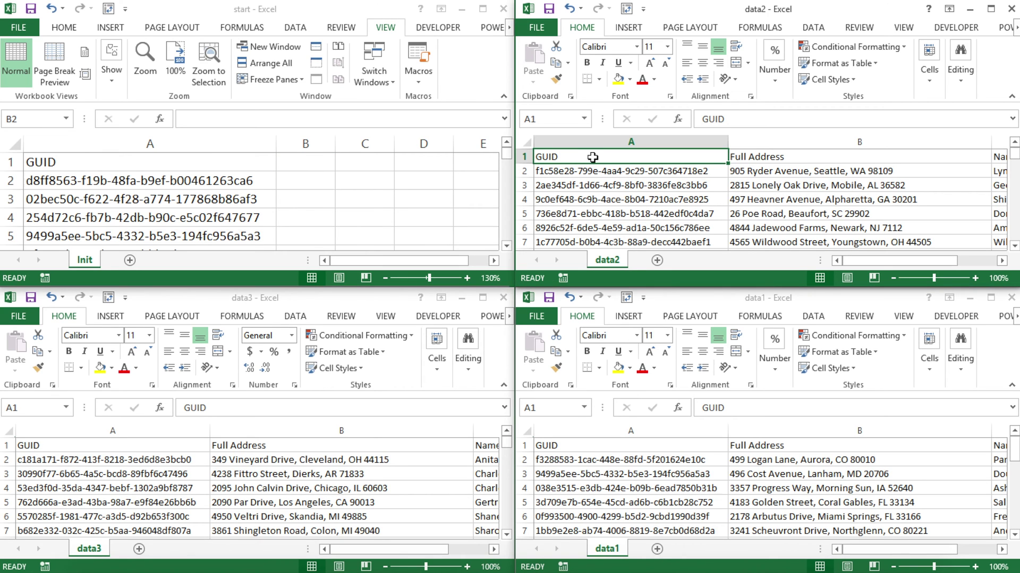
{"action": "scroll", "coordinate": [592, 158], "scroll_direction": "down", "scroll_amount": 1}
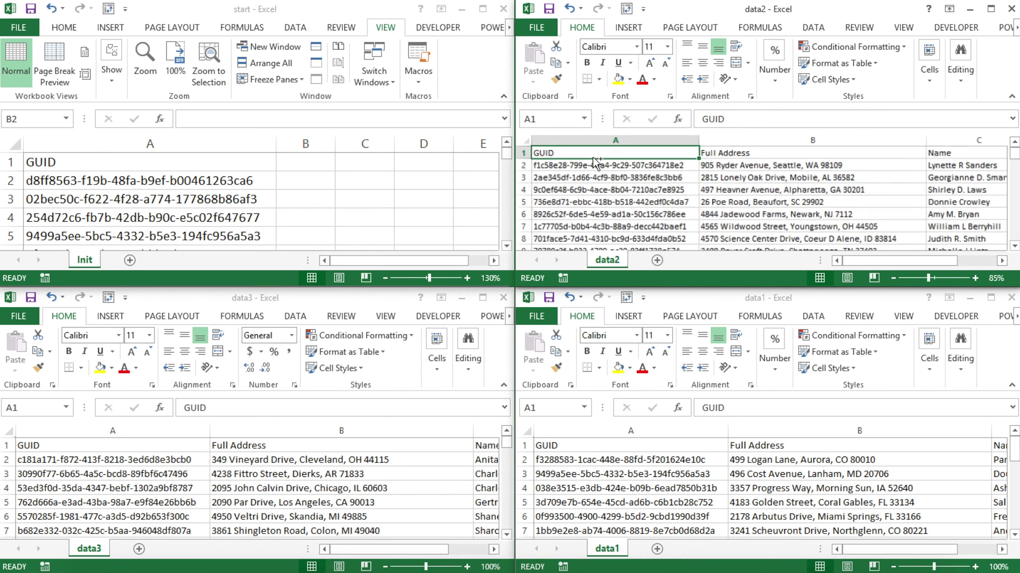
{"action": "scroll", "coordinate": [595, 162], "scroll_direction": "down", "scroll_amount": 1}
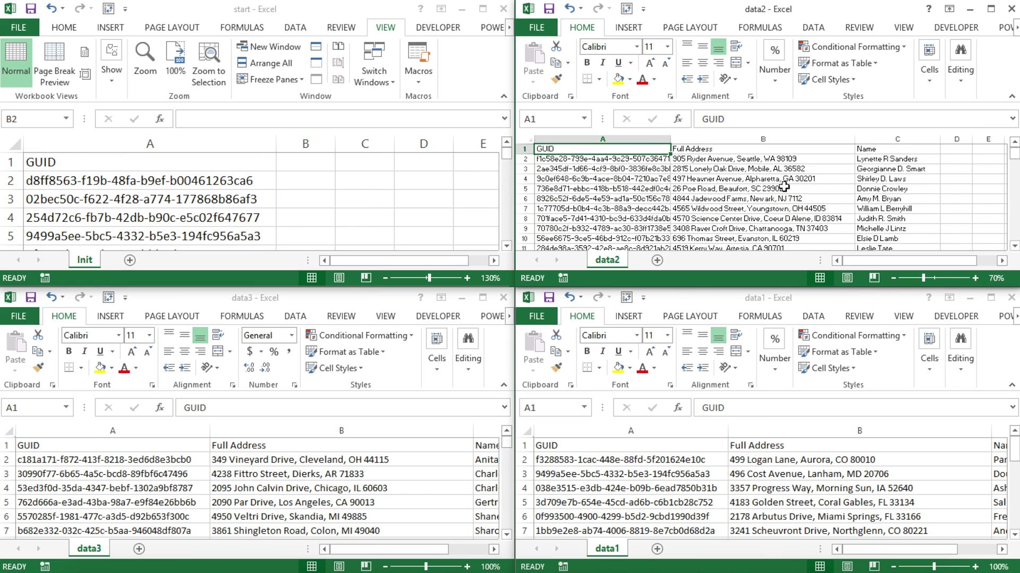
{"action": "left_click", "coordinate": [589, 445]}
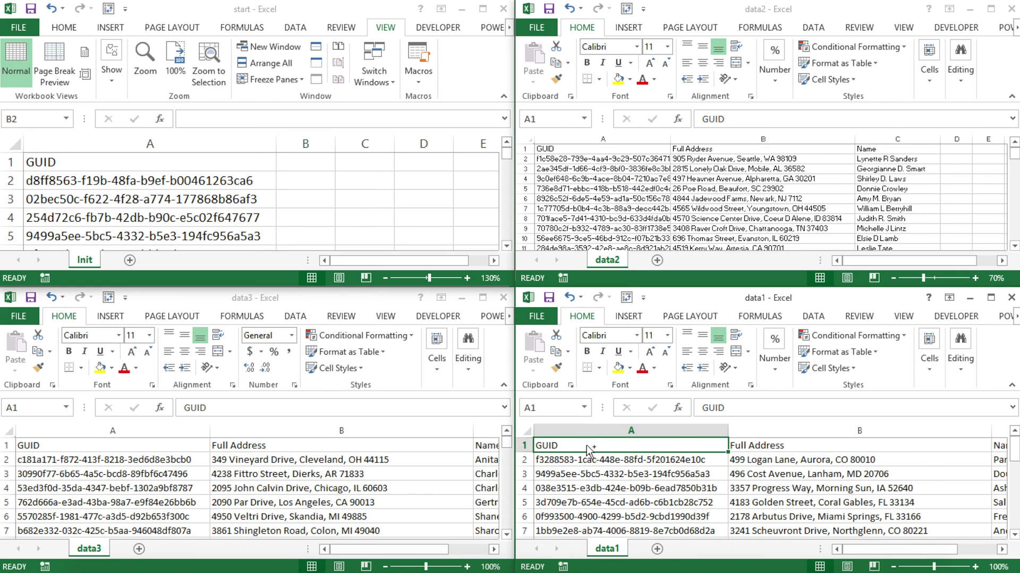
{"action": "scroll", "coordinate": [588, 445], "scroll_direction": "down", "scroll_amount": 3}
{"action": "scroll", "coordinate": [586, 445], "scroll_direction": "up", "scroll_amount": 1}
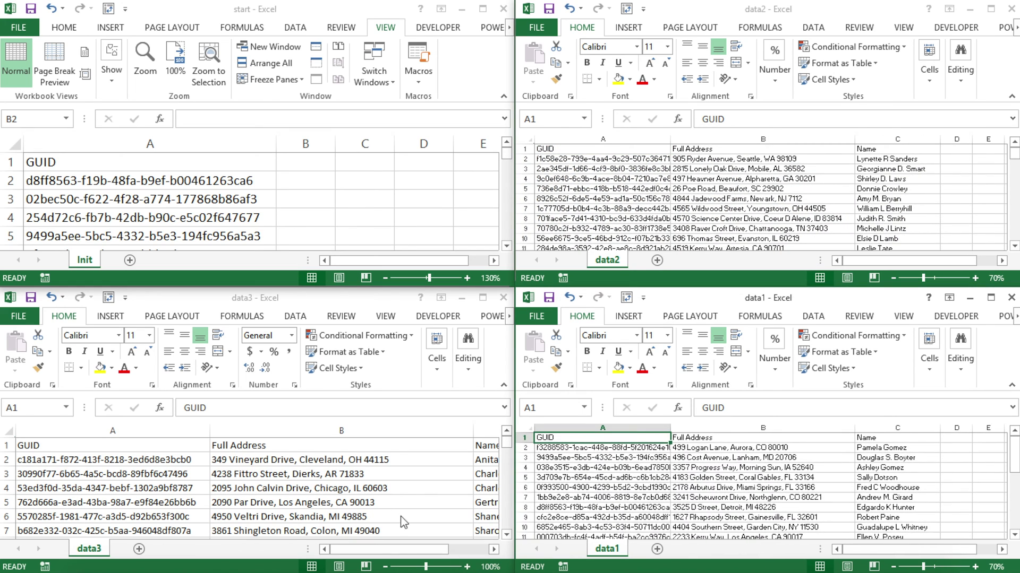
Zoom the data3 sheet out to 70% so its GUID, Full Address and Name columns fit.
{"action": "left_click", "coordinate": [105, 445]}
{"action": "scroll", "coordinate": [101, 449], "scroll_direction": "down", "scroll_amount": 2}
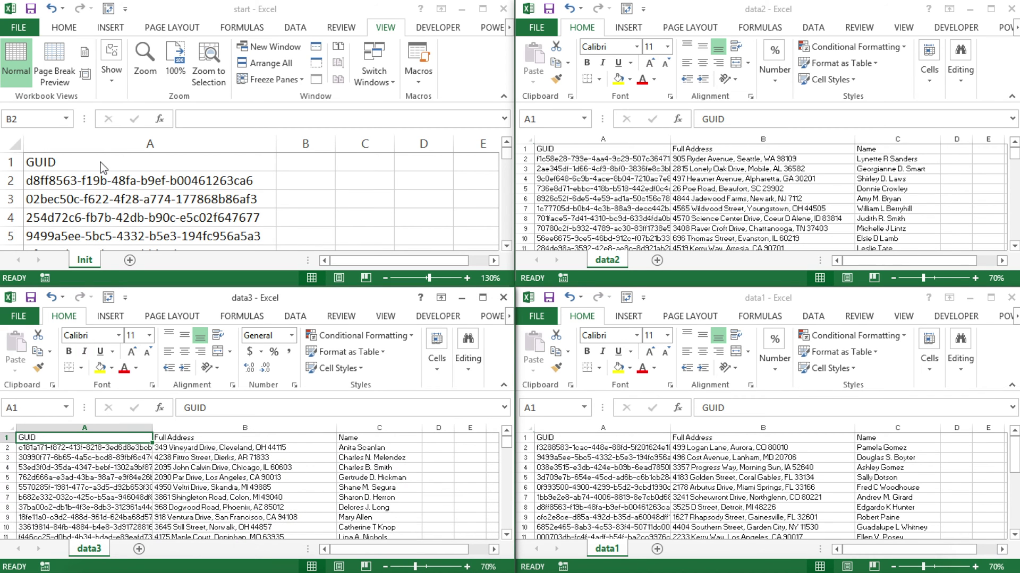
{"action": "scroll", "coordinate": [81, 440], "scroll_direction": "up", "scroll_amount": 1}
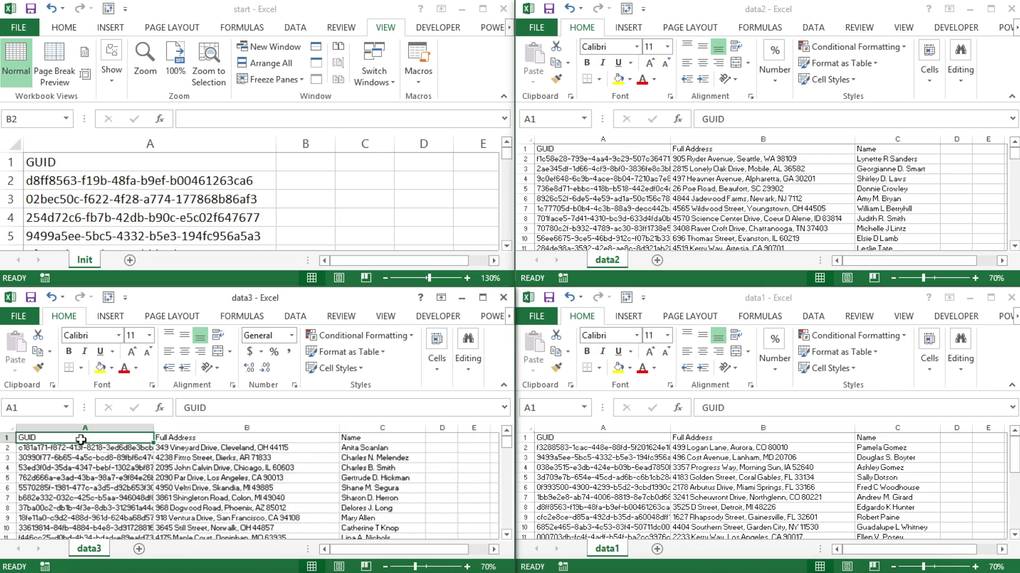
{"action": "scroll", "coordinate": [81, 440], "scroll_direction": "up", "scroll_amount": 1}
{"action": "scroll", "coordinate": [82, 440], "scroll_direction": "down", "scroll_amount": 2}
{"action": "scroll", "coordinate": [81, 440], "scroll_direction": "up", "scroll_amount": 1}
{"action": "scroll", "coordinate": [82, 441], "scroll_direction": "down", "scroll_amount": 1}
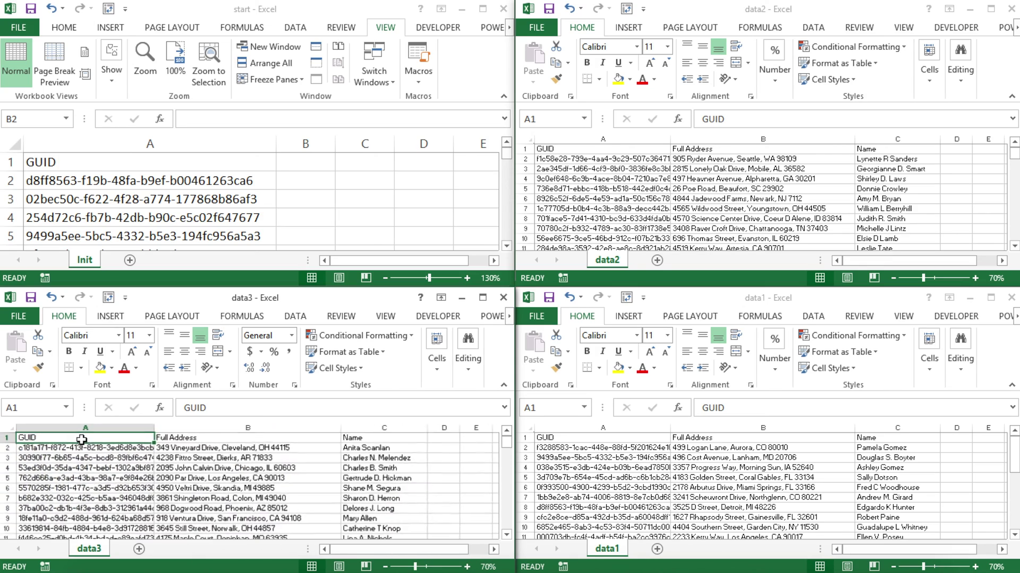
Begin a VLOOKUP formula in B2 of the start workbook with A2 as the lookup value.
{"action": "left_click", "coordinate": [100, 162]}
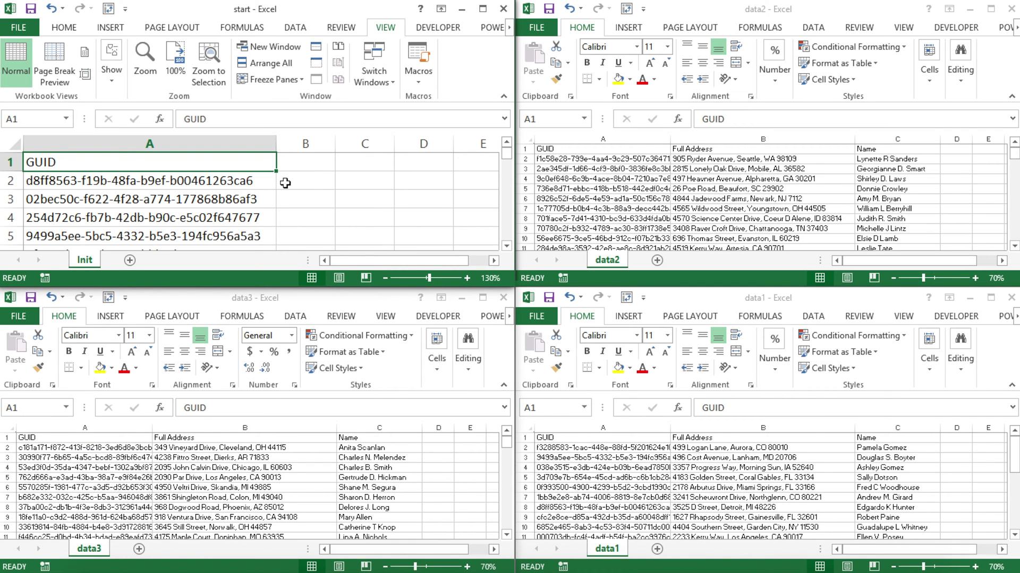
{"action": "left_click", "coordinate": [232, 182]}
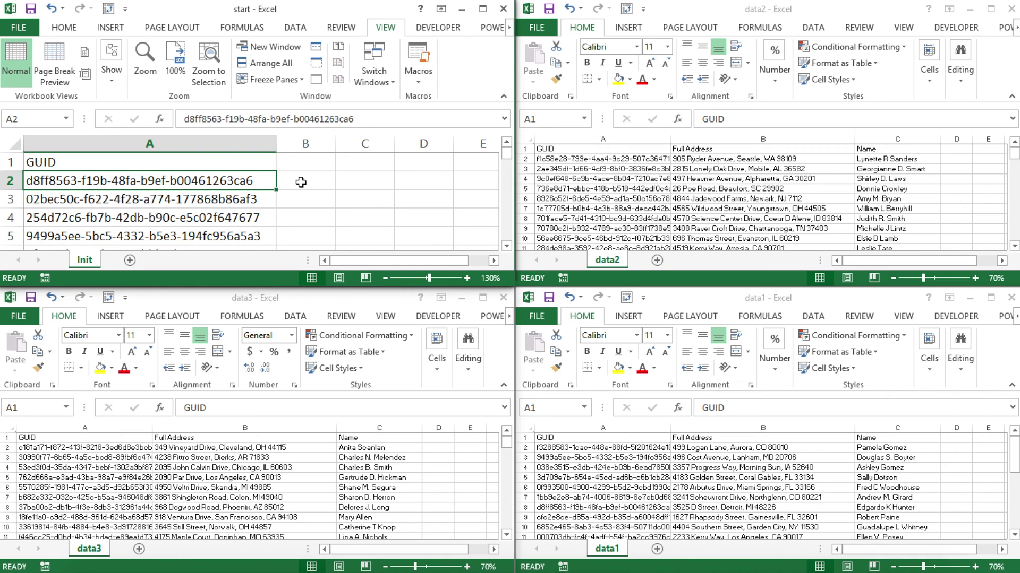
{"action": "left_click", "coordinate": [292, 184]}
{"action": "type", "text": "=vl"}
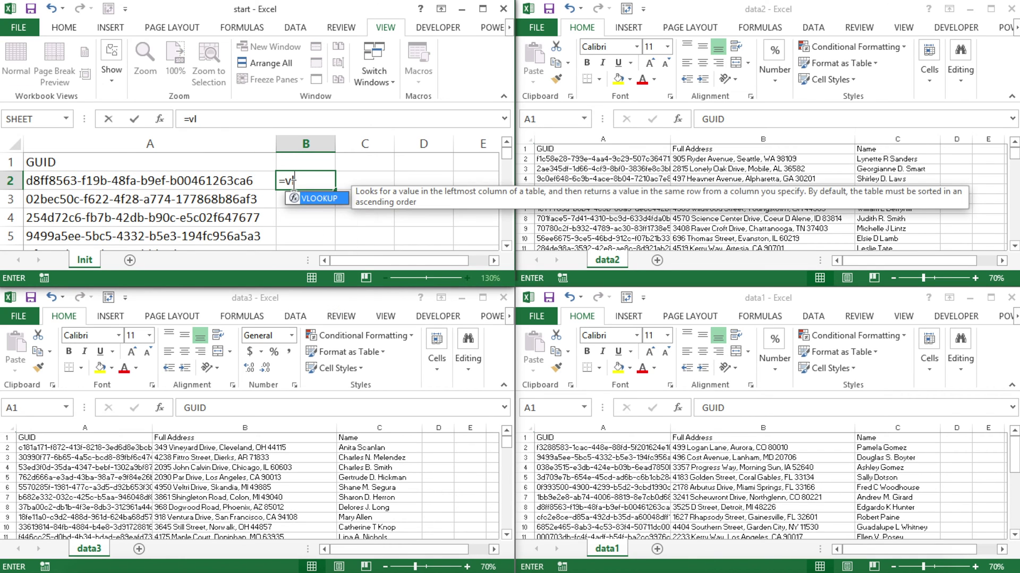
{"action": "key", "text": "Tab"}
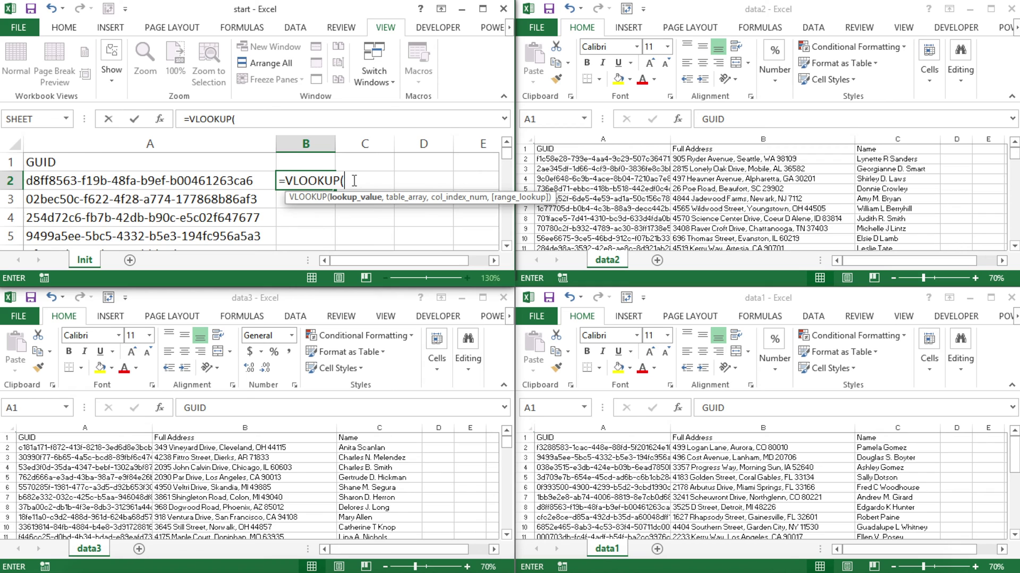
{"action": "left_click", "coordinate": [147, 181]}
{"action": "type", "text": ","}
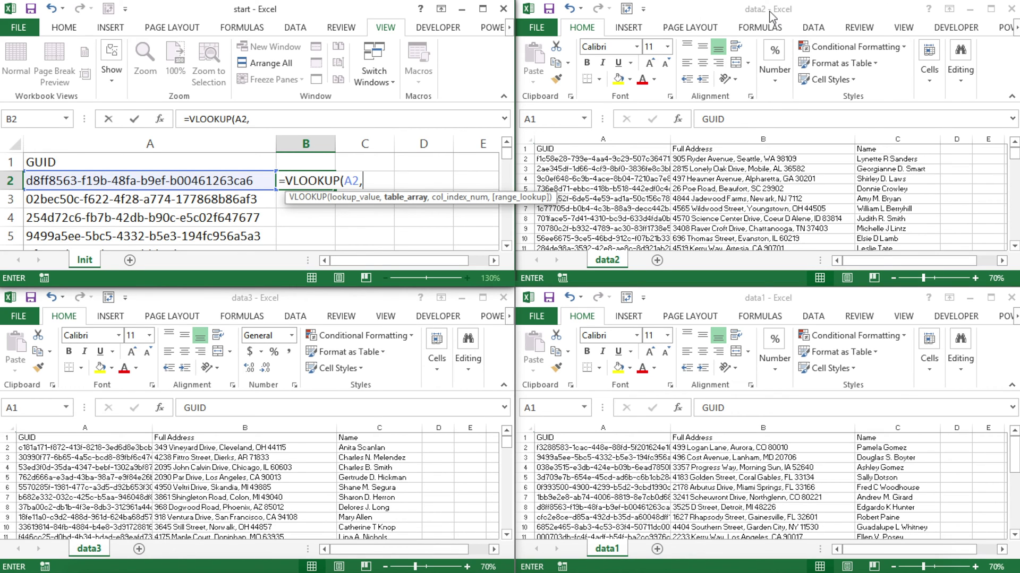
Set columns A to C of the data2 workbook as the VLOOKUP's table array.
{"action": "left_click", "coordinate": [599, 139]}
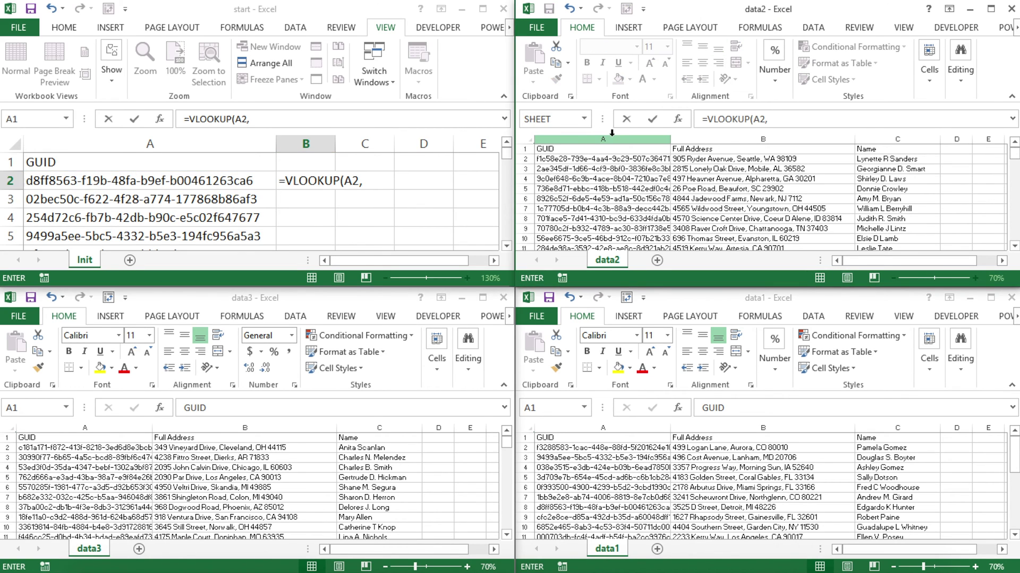
{"action": "left_click_drag", "start_coordinate": [615, 138], "coordinate": [897, 139]}
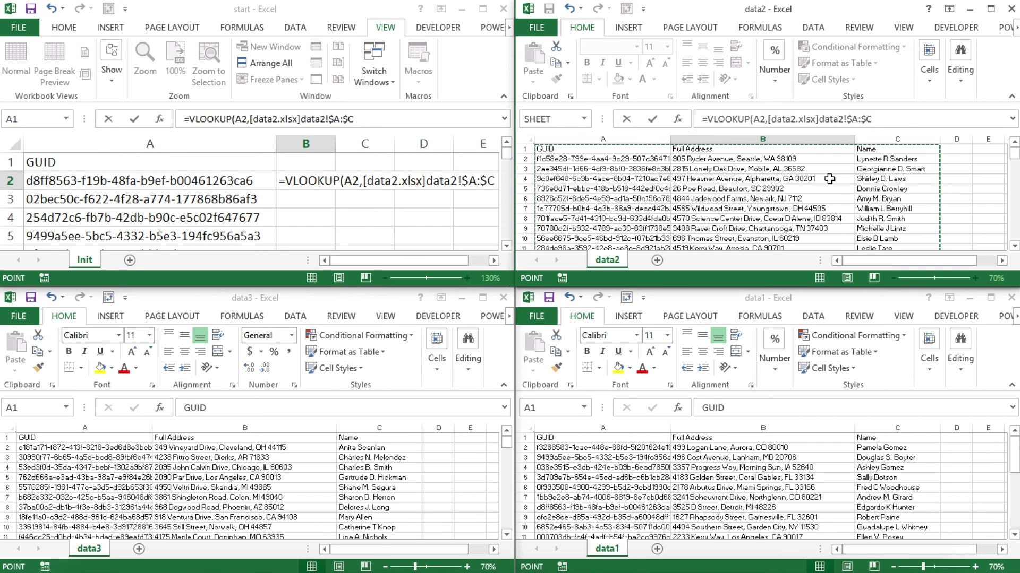
{"action": "left_click", "coordinate": [376, 116]}
{"action": "type", "text": ","}
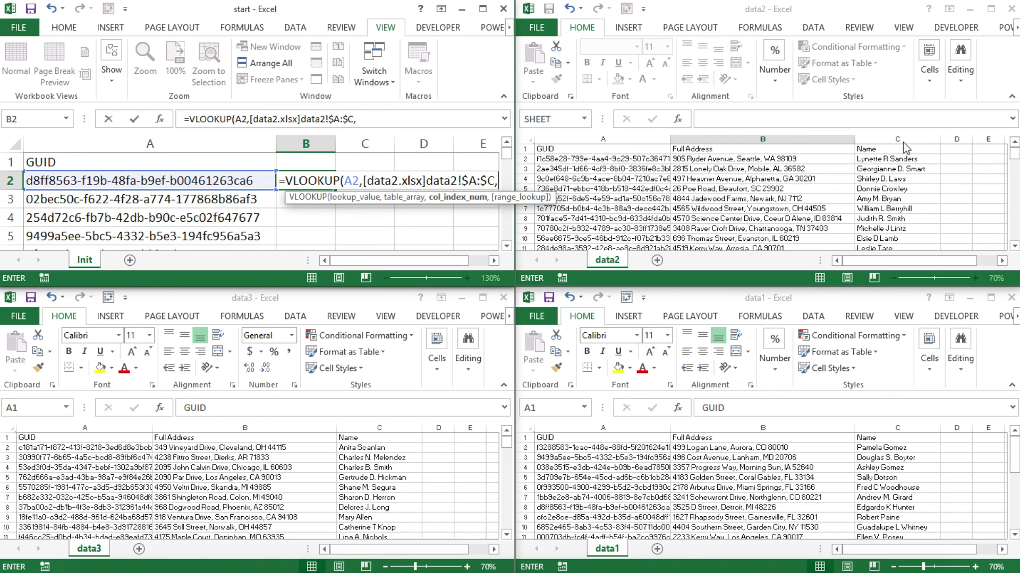
Complete the B2 VLOOKUP with column index 3 and 0 for an exact match.
{"action": "left_click", "coordinate": [376, 117]}
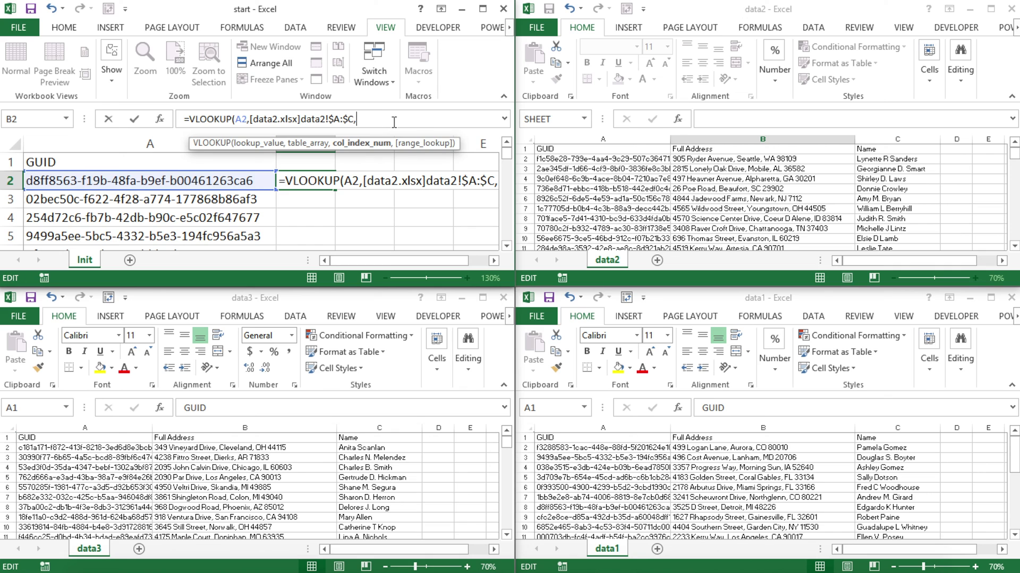
{"action": "type", "text": "3,"}
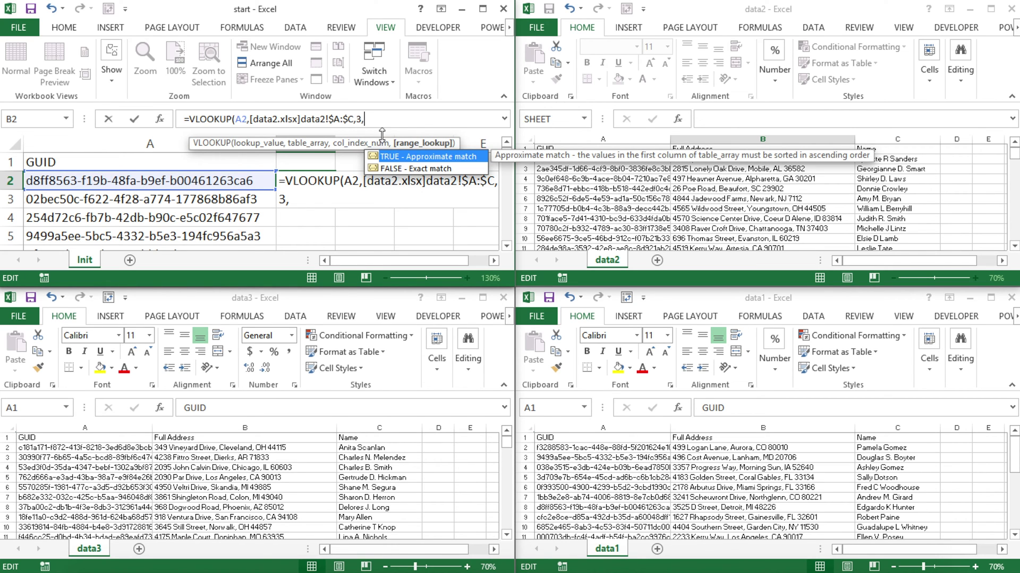
{"action": "type", "text": "0)"}
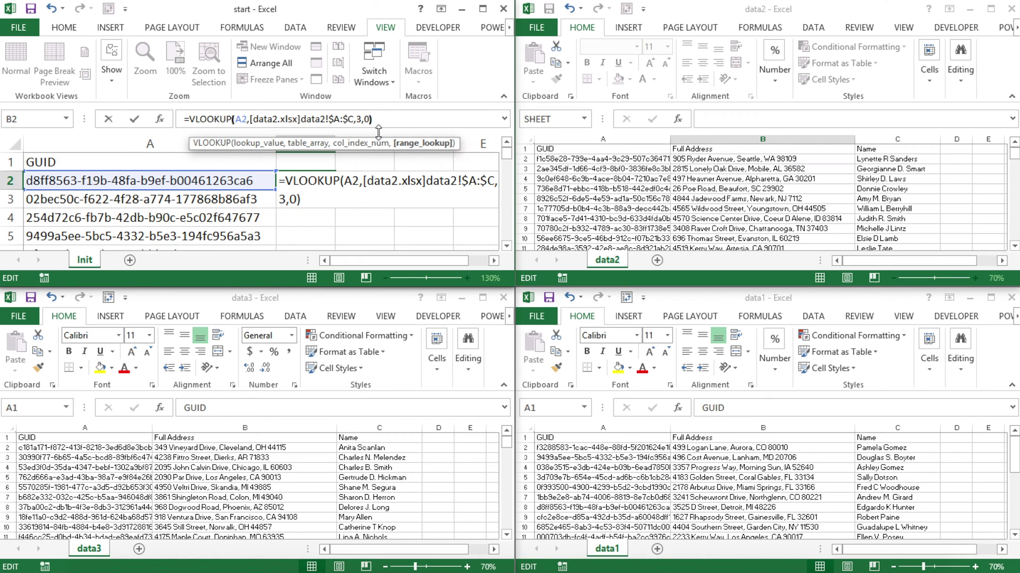
{"action": "key", "text": "Return"}
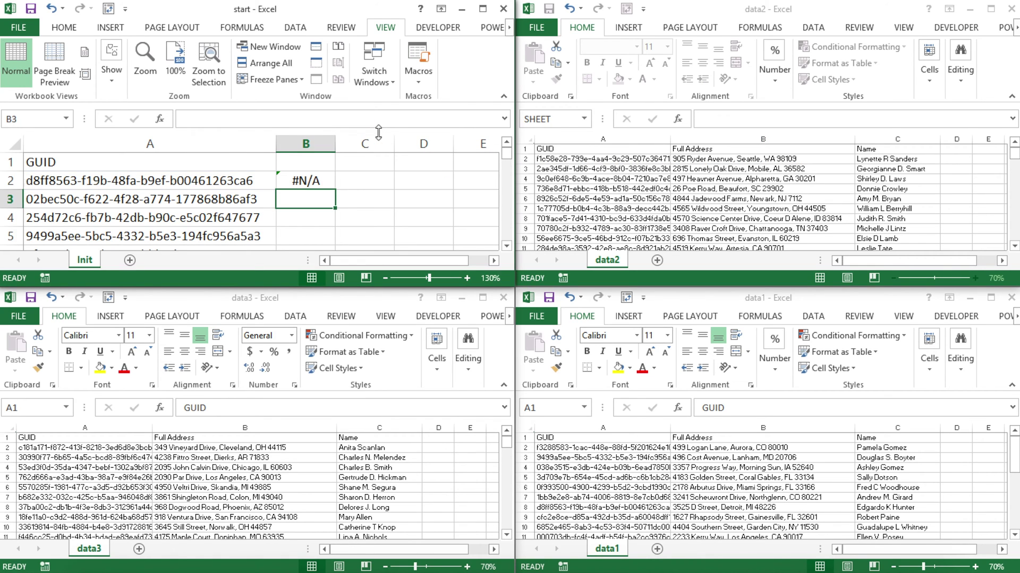
Fill the B2 VLOOKUP formula down column B alongside all the GUIDs.
{"action": "left_click", "coordinate": [301, 183]}
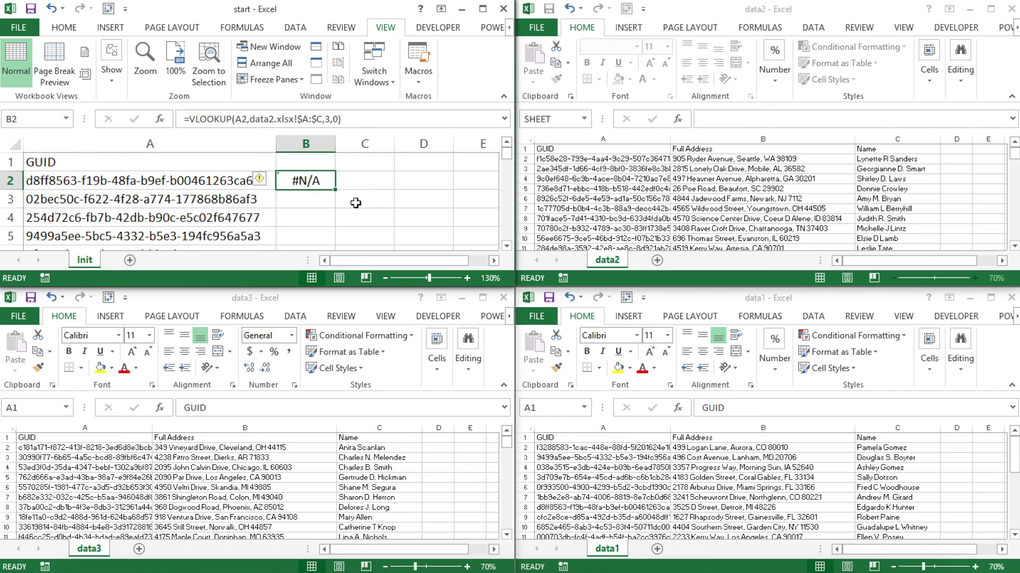
{"action": "double_click", "coordinate": [337, 192]}
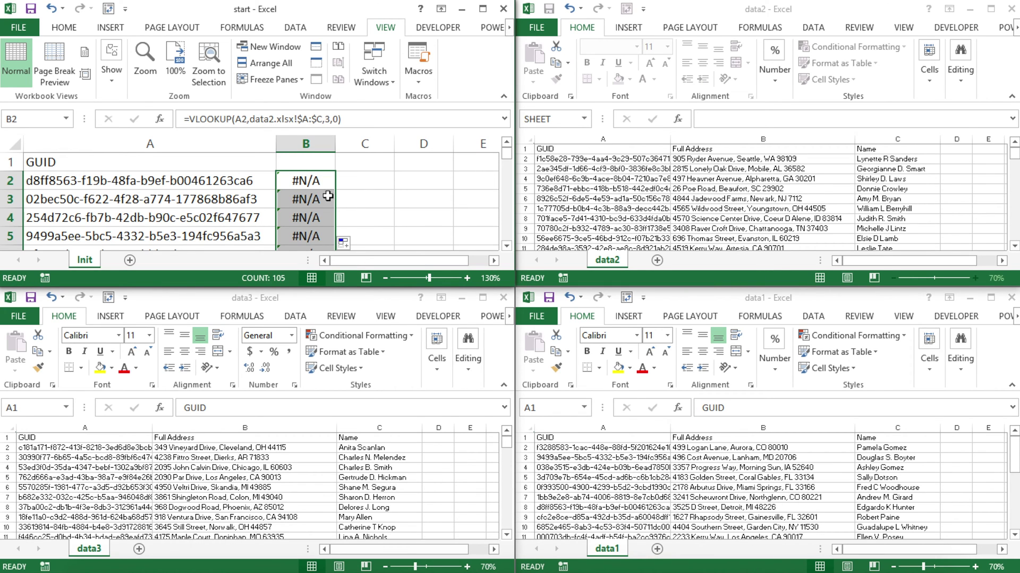
Examine the data2 lookup results down column B and the VLOOKUP formula in B2.
{"action": "scroll", "coordinate": [327, 196], "scroll_direction": "down", "scroll_amount": 3}
{"action": "scroll", "coordinate": [316, 185], "scroll_direction": "up", "scroll_amount": 1}
{"action": "scroll", "coordinate": [316, 184], "scroll_direction": "up", "scroll_amount": 3}
{"action": "scroll", "coordinate": [191, 182], "scroll_direction": "down", "scroll_amount": 1}
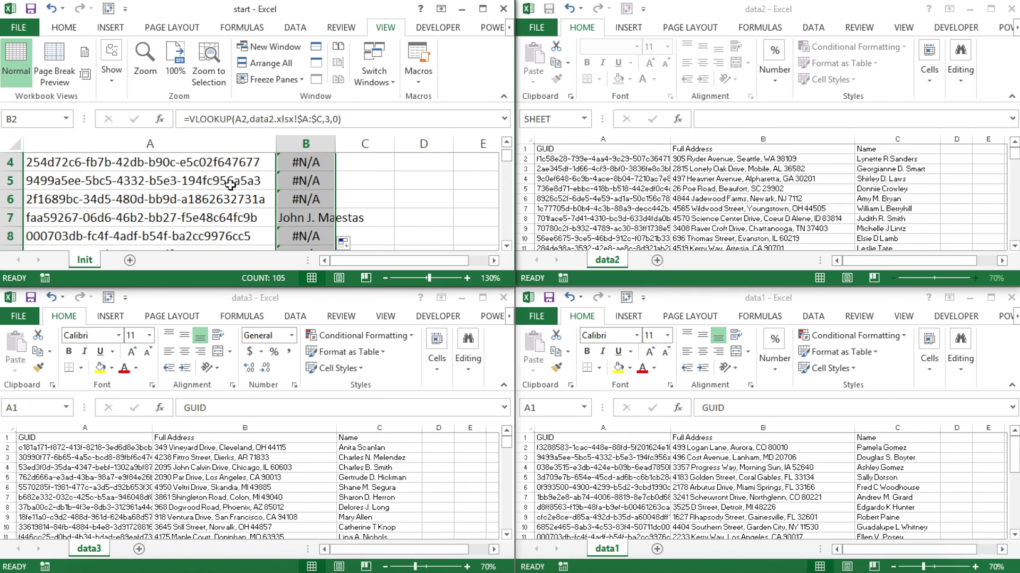
{"action": "scroll", "coordinate": [229, 183], "scroll_direction": "up", "scroll_amount": 1}
{"action": "scroll", "coordinate": [259, 184], "scroll_direction": "down", "scroll_amount": 2}
{"action": "scroll", "coordinate": [258, 184], "scroll_direction": "down", "scroll_amount": 7}
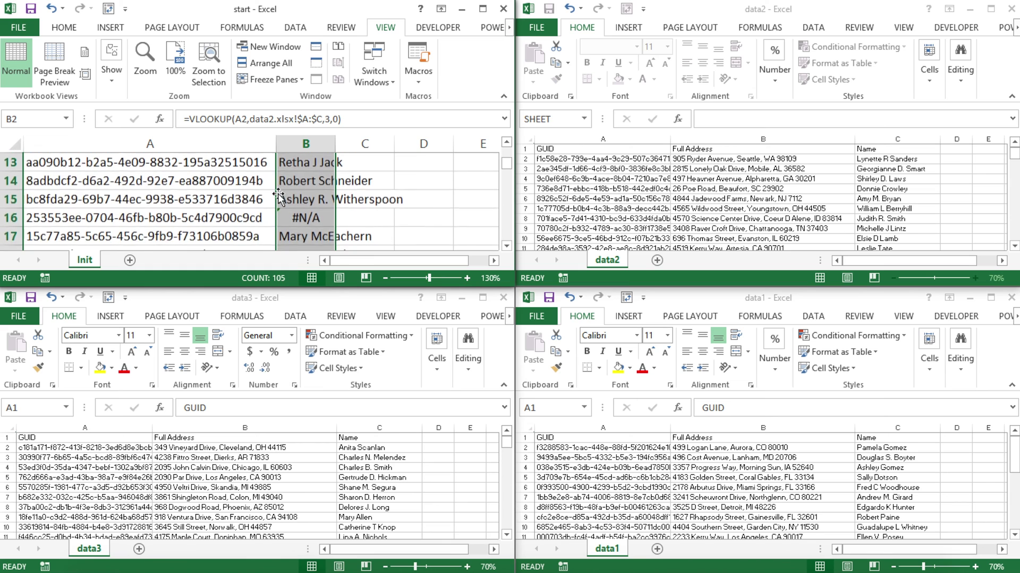
{"action": "scroll", "coordinate": [282, 198], "scroll_direction": "up", "scroll_amount": 9}
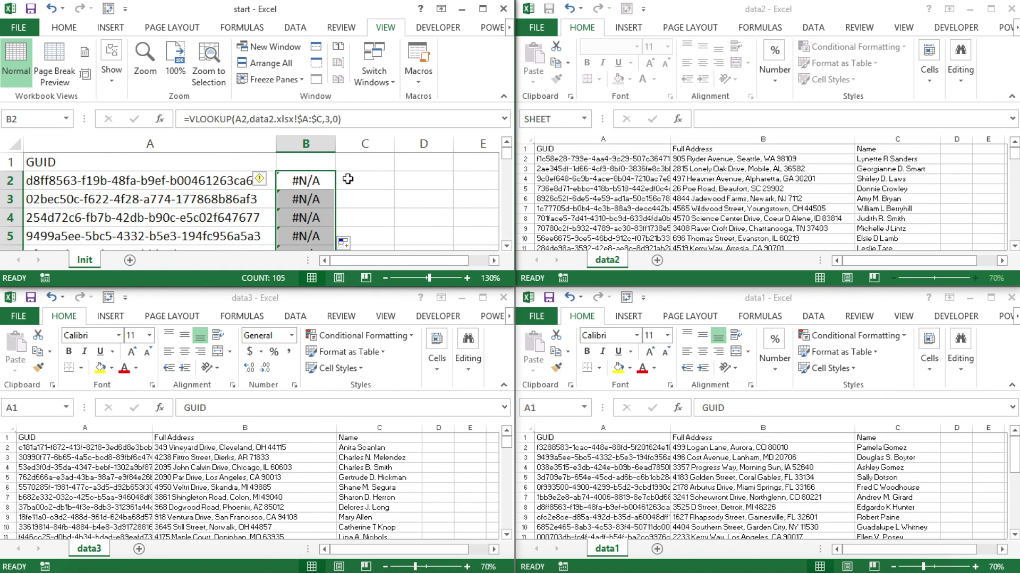
{"action": "double_click", "coordinate": [316, 181]}
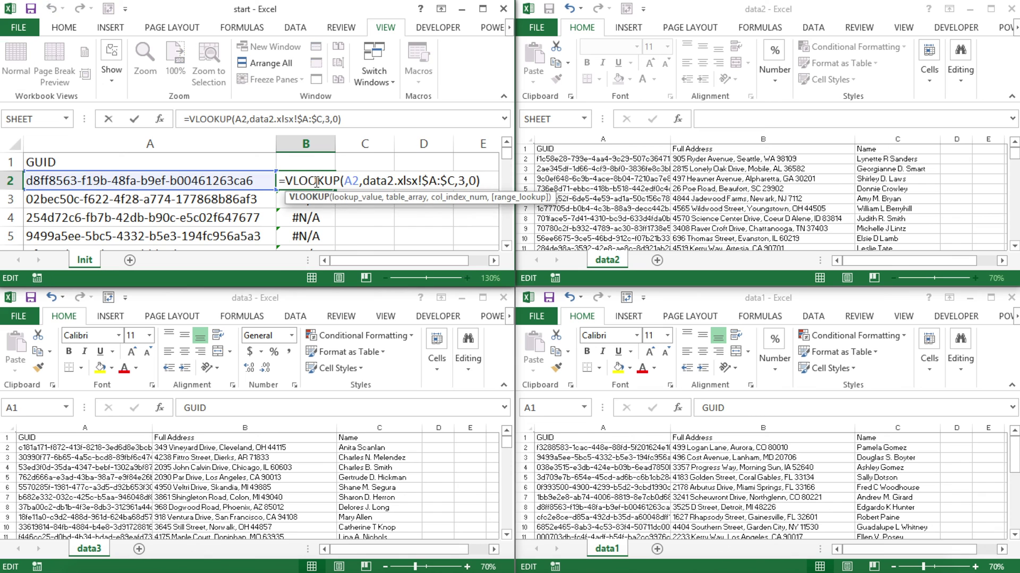
{"action": "key", "text": "Escape"}
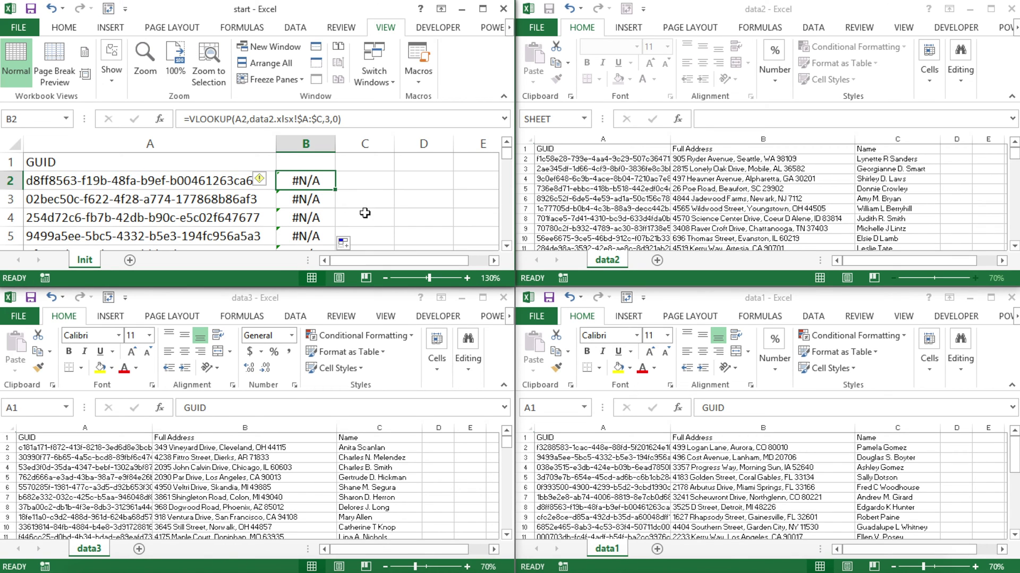
Begin a VLOOKUP formula in C2 of the start workbook with A2 as the lookup value.
{"action": "left_click", "coordinate": [369, 179]}
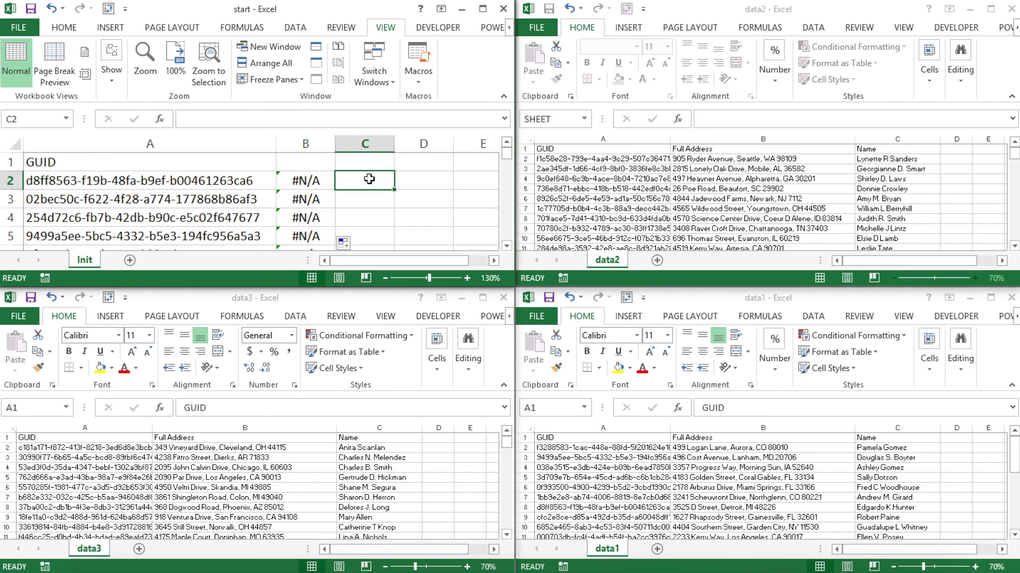
{"action": "type", "text": "=VLOOKUP("}
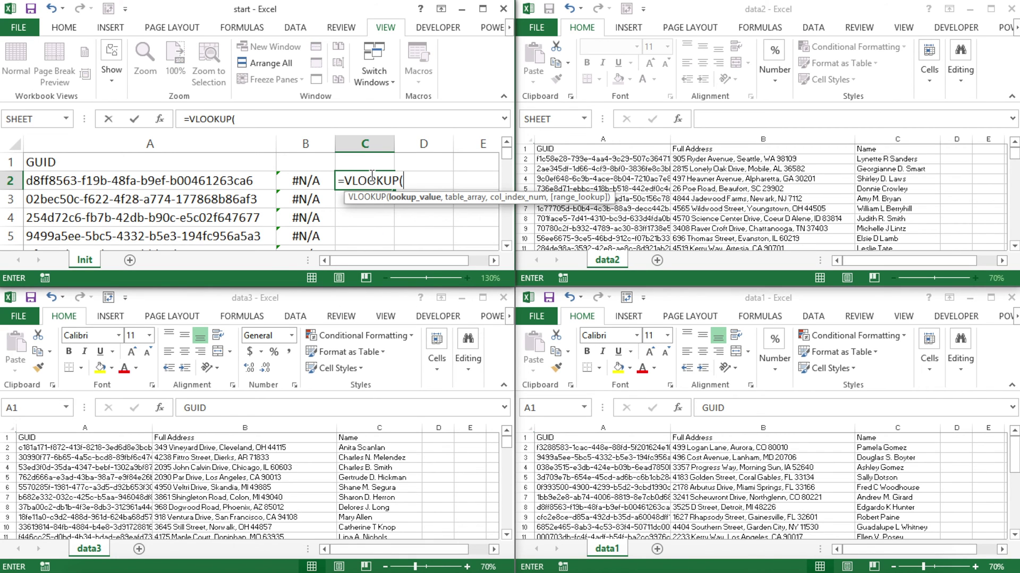
{"action": "left_click", "coordinate": [190, 188]}
{"action": "type", "text": ","}
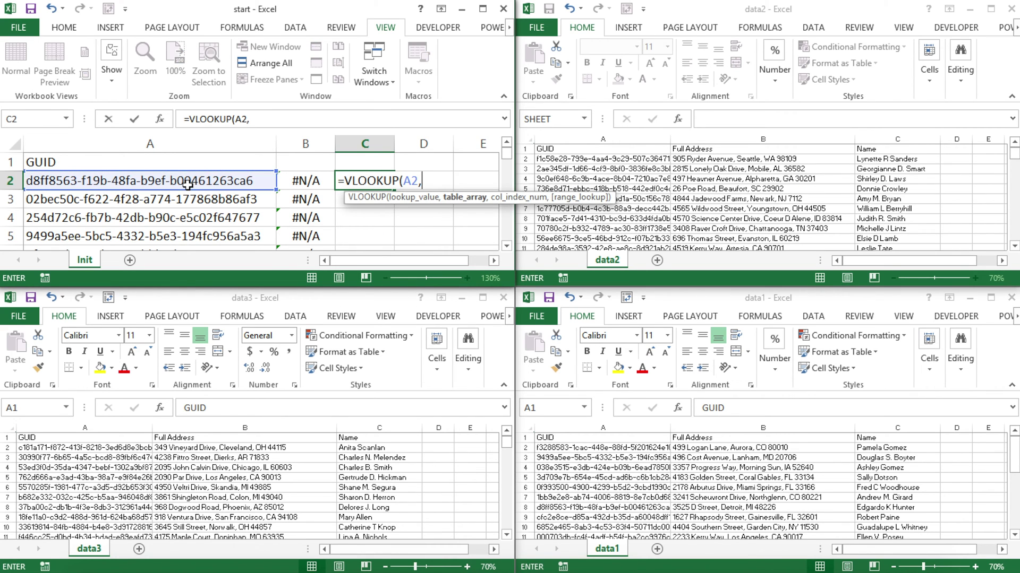
Complete the C2 VLOOKUP with columns A to C of the data3 workbook as table array, column index 3 and 0 for an exact match.
{"action": "left_click", "coordinate": [246, 302]}
{"action": "left_click", "coordinate": [76, 429]}
{"action": "left_click_drag", "start_coordinate": [76, 429], "coordinate": [389, 428]}
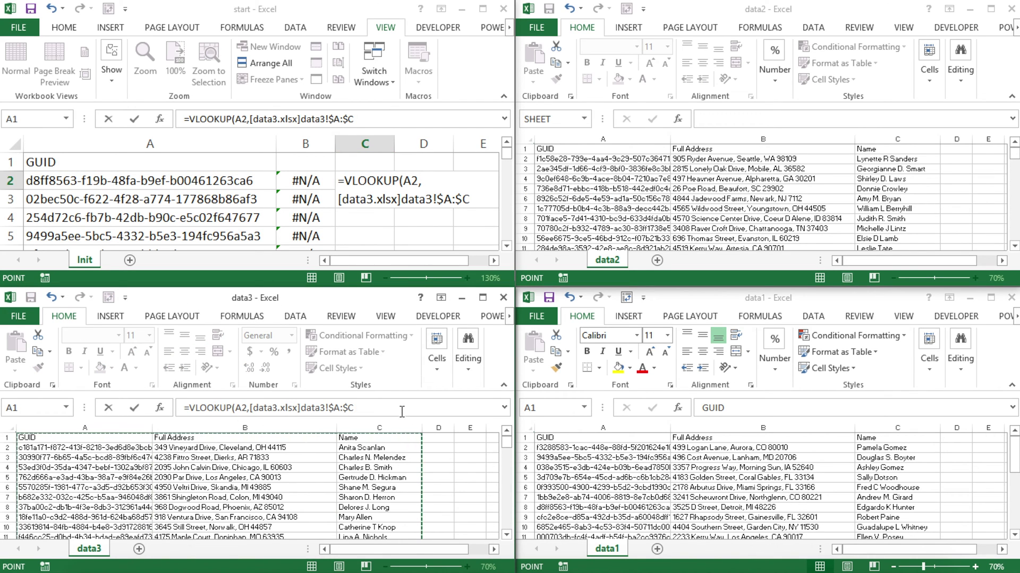
{"action": "left_click", "coordinate": [375, 119]}
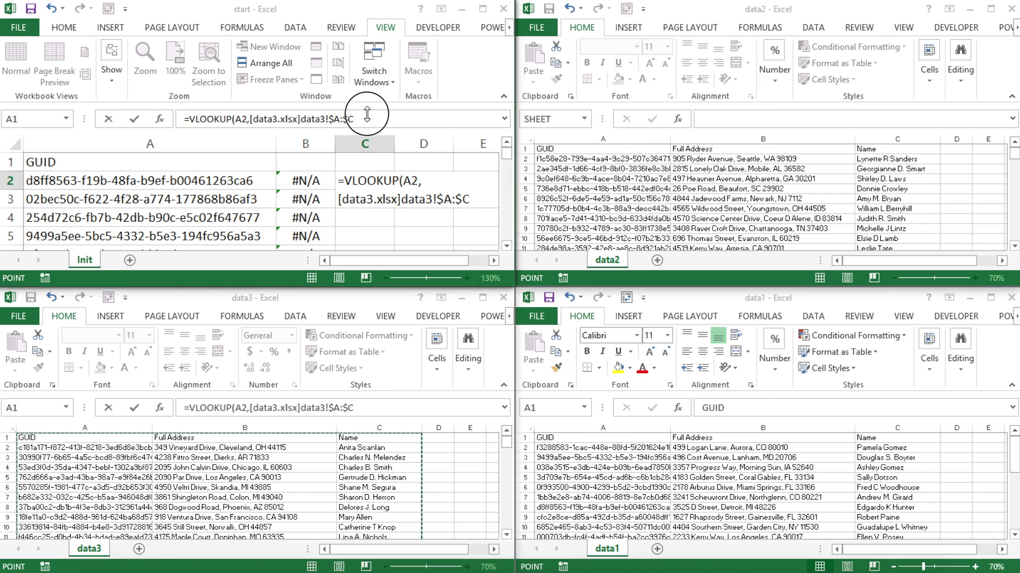
{"action": "type", "text": ","}
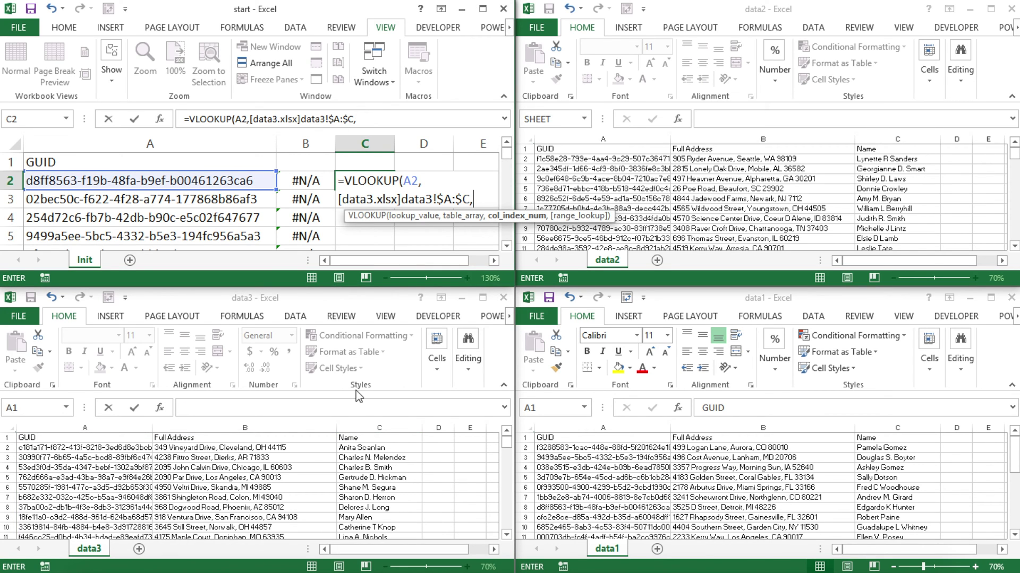
{"action": "type", "text": "3,"}
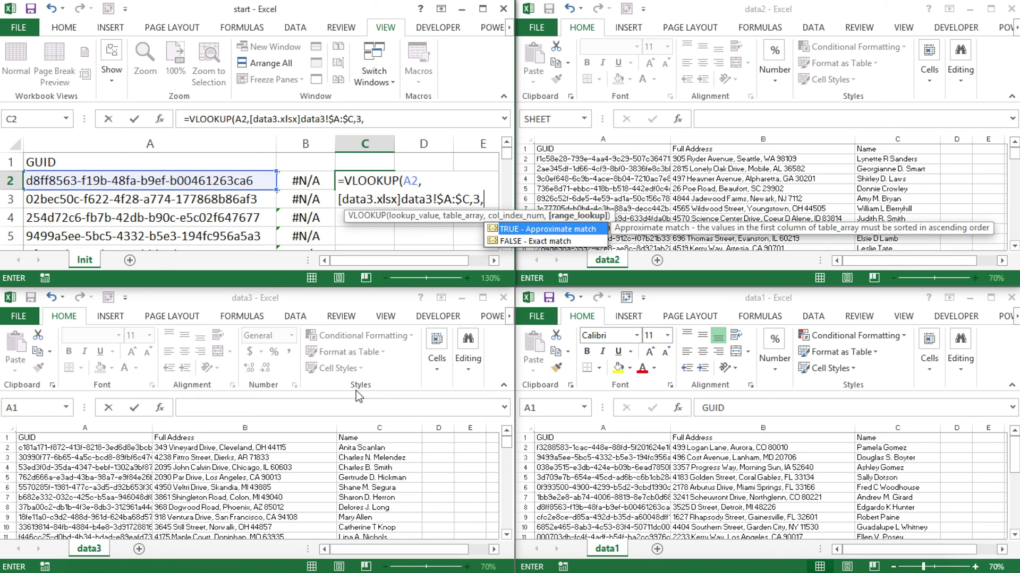
{"action": "type", "text": "0)"}
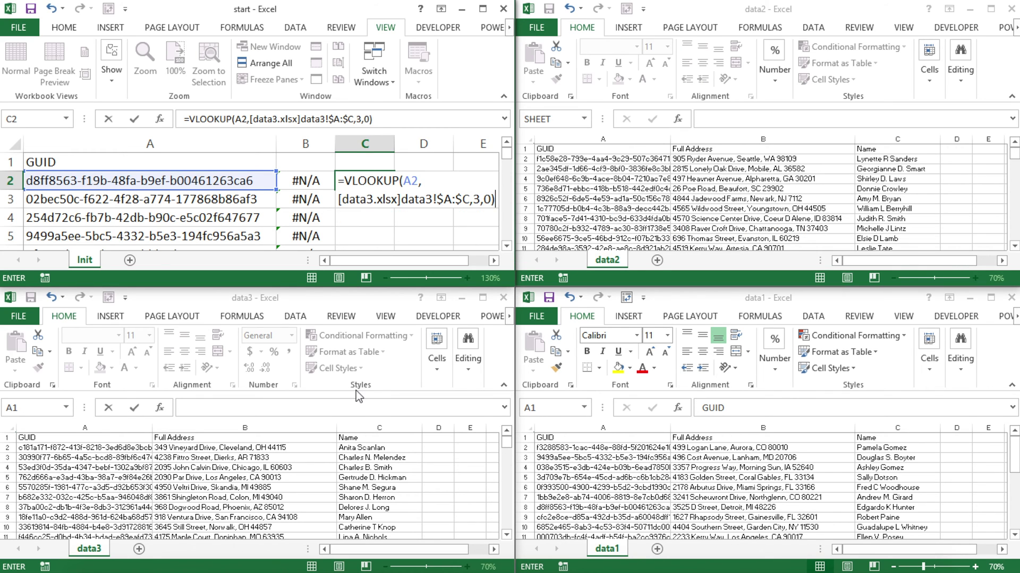
{"action": "key", "text": "Return"}
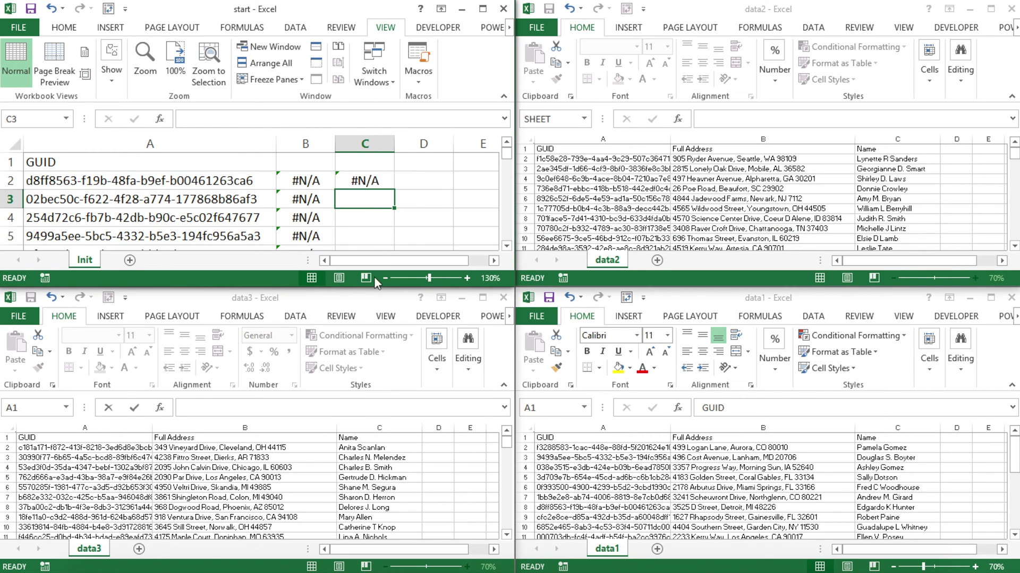
Fill the C2 VLOOKUP formula down column C and check the names returned from data3.
{"action": "left_click", "coordinate": [380, 181]}
{"action": "double_click", "coordinate": [396, 192]}
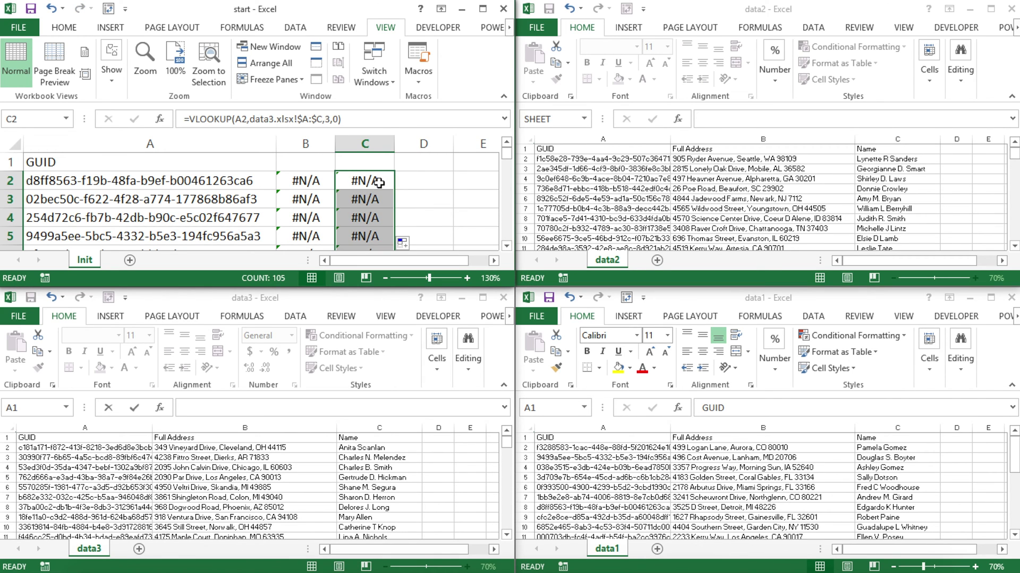
{"action": "scroll", "coordinate": [379, 182], "scroll_direction": "down", "scroll_amount": 13}
{"action": "scroll", "coordinate": [379, 183], "scroll_direction": "up", "scroll_amount": 1}
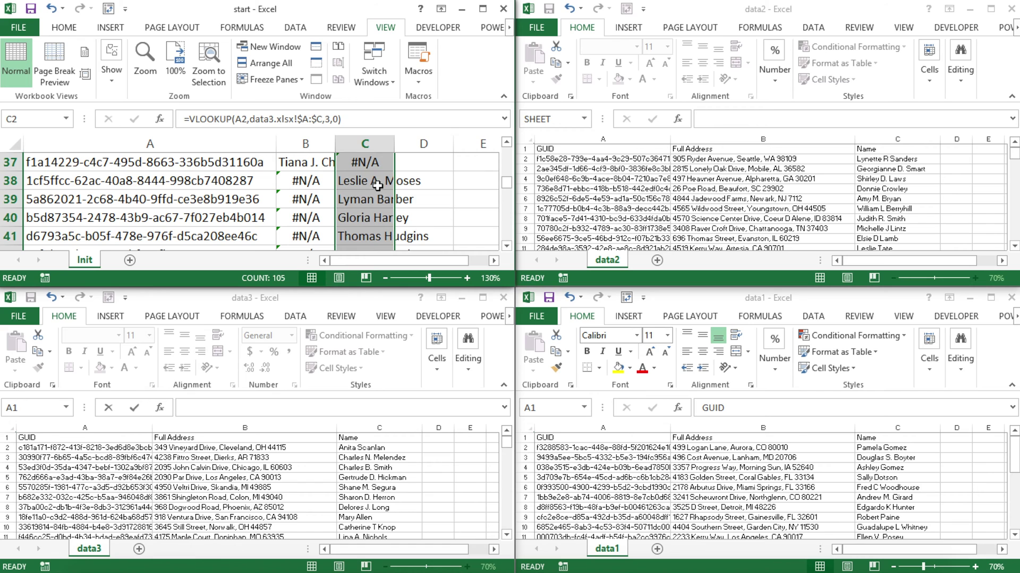
{"action": "scroll", "coordinate": [378, 185], "scroll_direction": "up", "scroll_amount": 12}
Begin a VLOOKUP formula in D2 of the start workbook with A2 as the lookup value.
{"action": "left_click", "coordinate": [423, 182]}
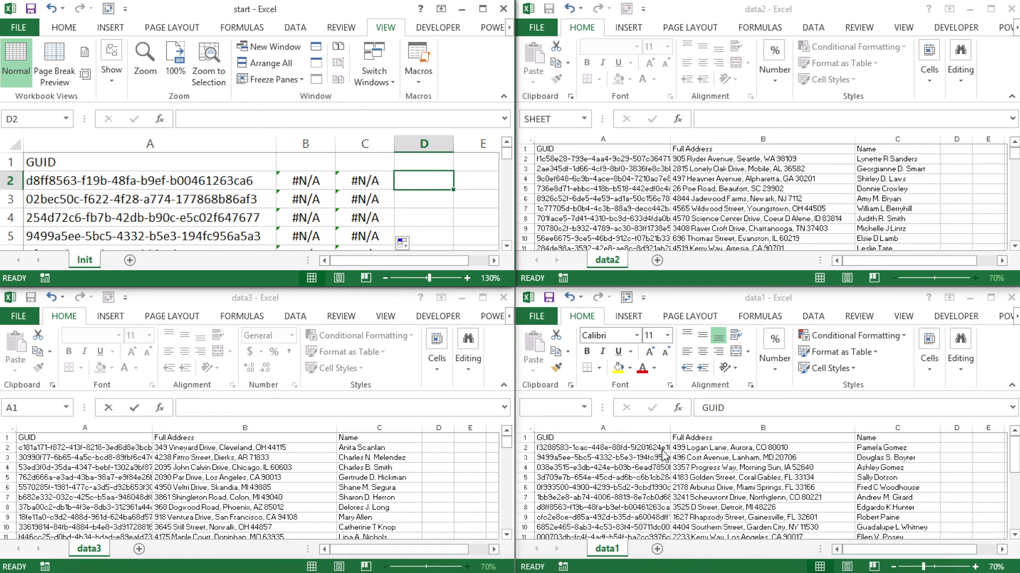
{"action": "type", "text": "=vl"}
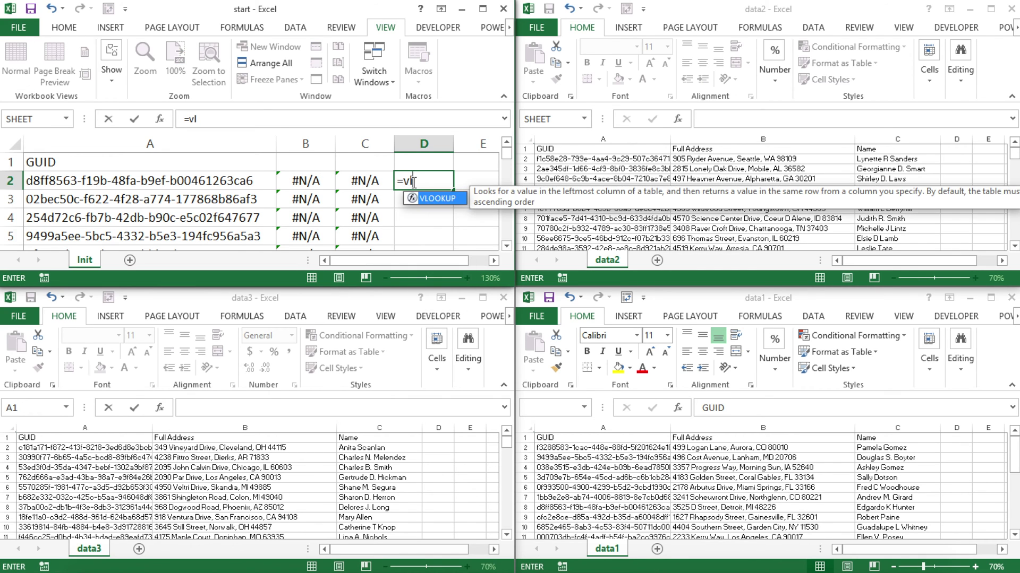
{"action": "key", "text": "Tab"}
{"action": "left_click", "coordinate": [147, 183]}
{"action": "type", "text": ","}
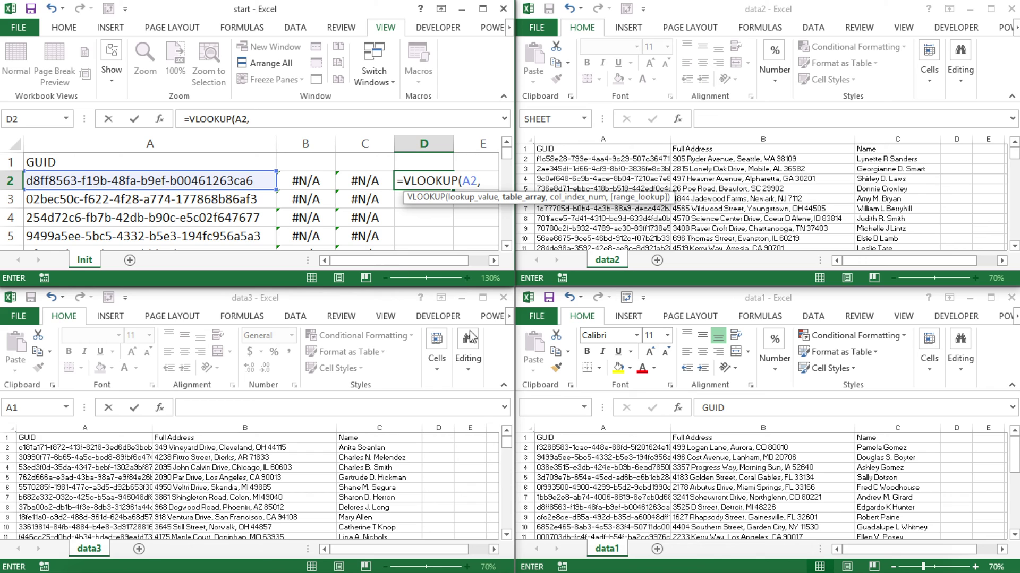
Complete the D2 VLOOKUP with columns A to C of the data1 workbook as table array, column index 3 and 0 for an exact match.
{"action": "left_click", "coordinate": [564, 440]}
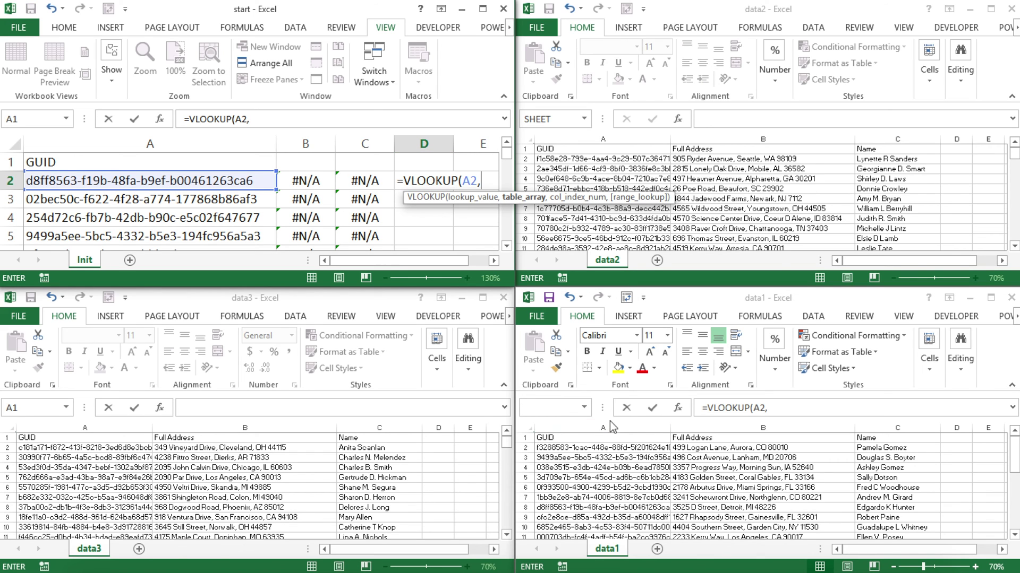
{"action": "left_click_drag", "start_coordinate": [604, 428], "coordinate": [866, 428]}
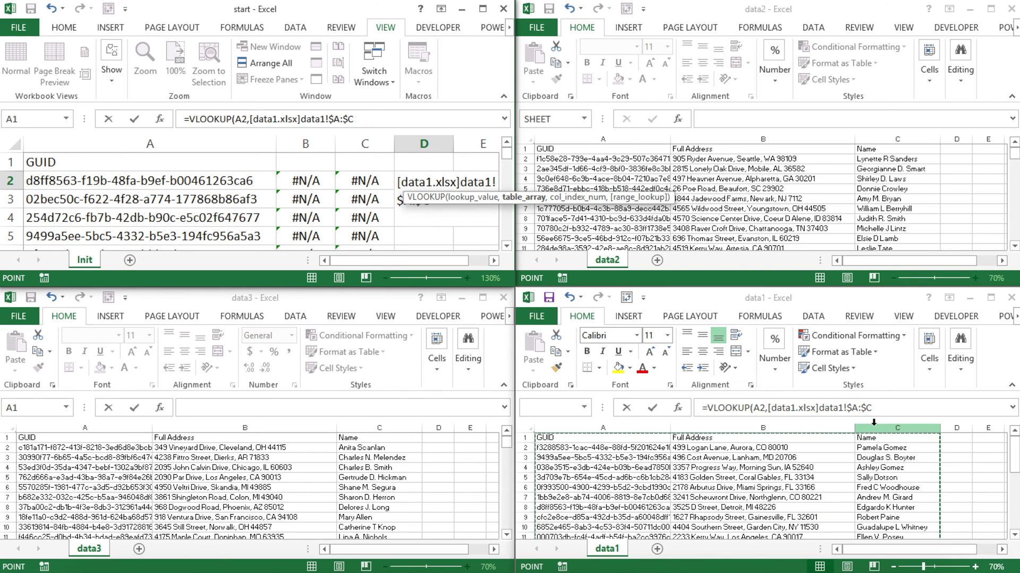
{"action": "left_click", "coordinate": [367, 118]}
{"action": "type", "text": ","}
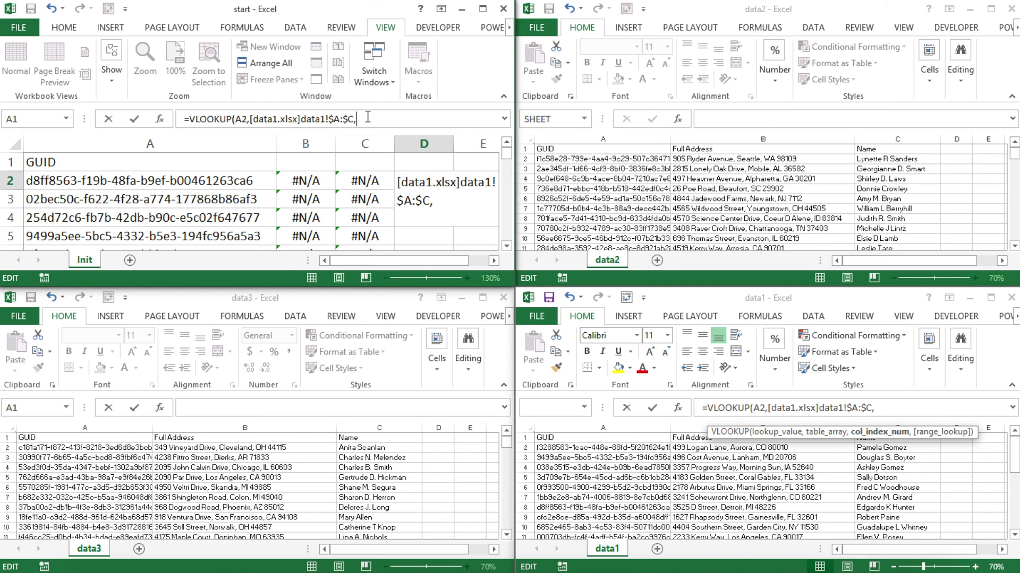
{"action": "type", "text": "3,"}
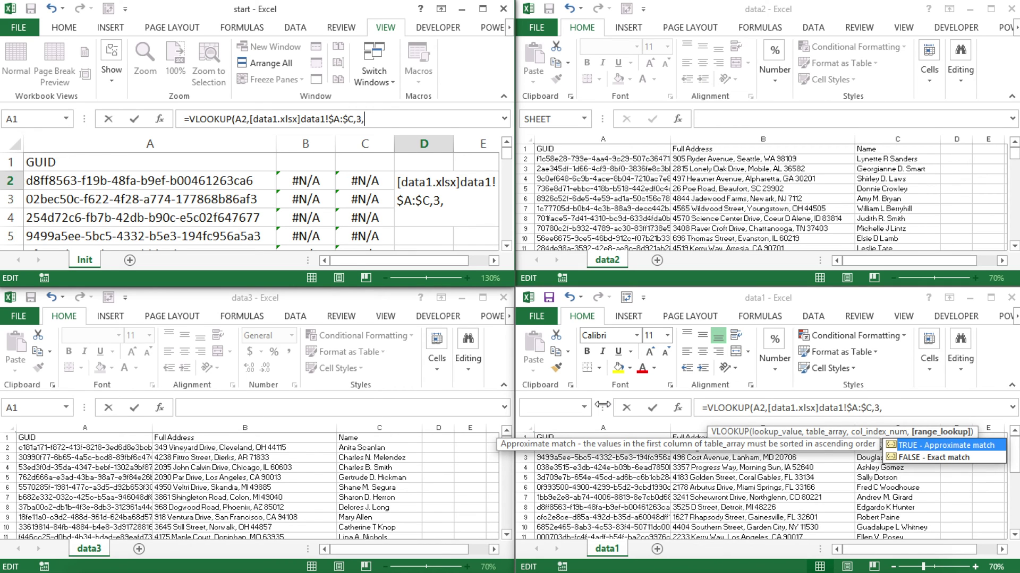
{"action": "type", "text": "0)"}
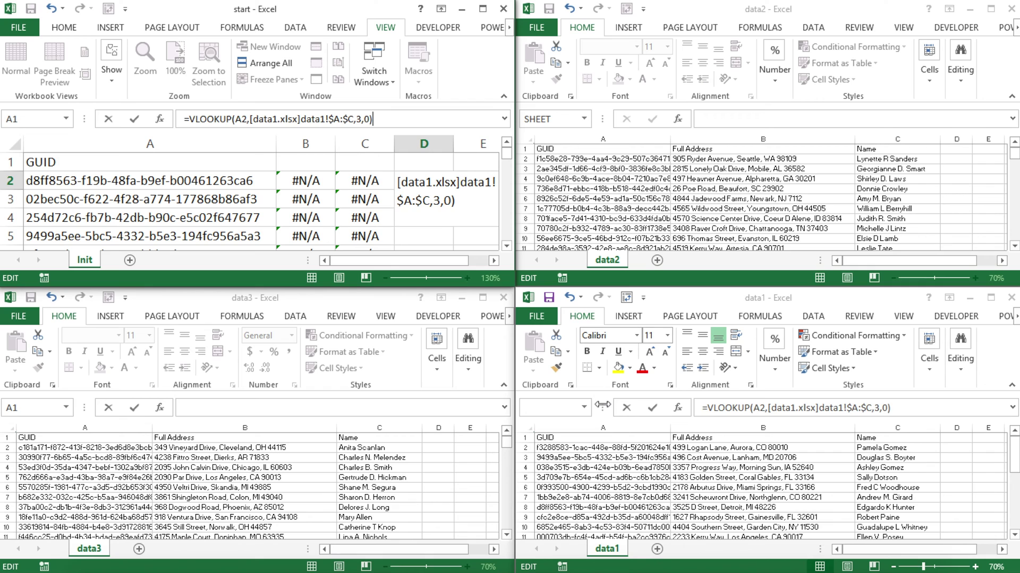
{"action": "key", "text": "Return"}
Fill the D2 VLOOKUP formula down column D alongside all the GUIDs.
{"action": "left_click", "coordinate": [444, 185]}
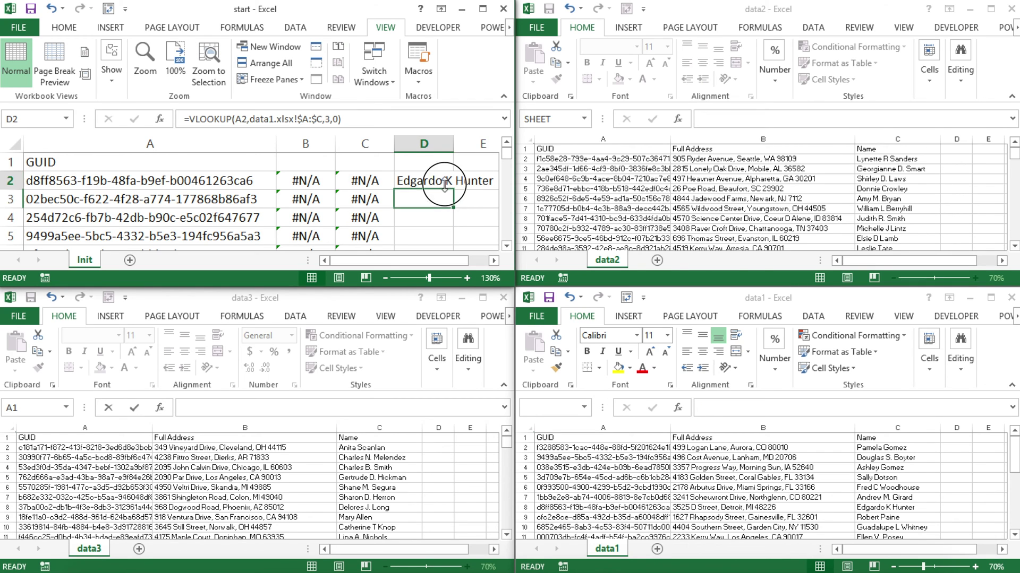
{"action": "double_click", "coordinate": [452, 189]}
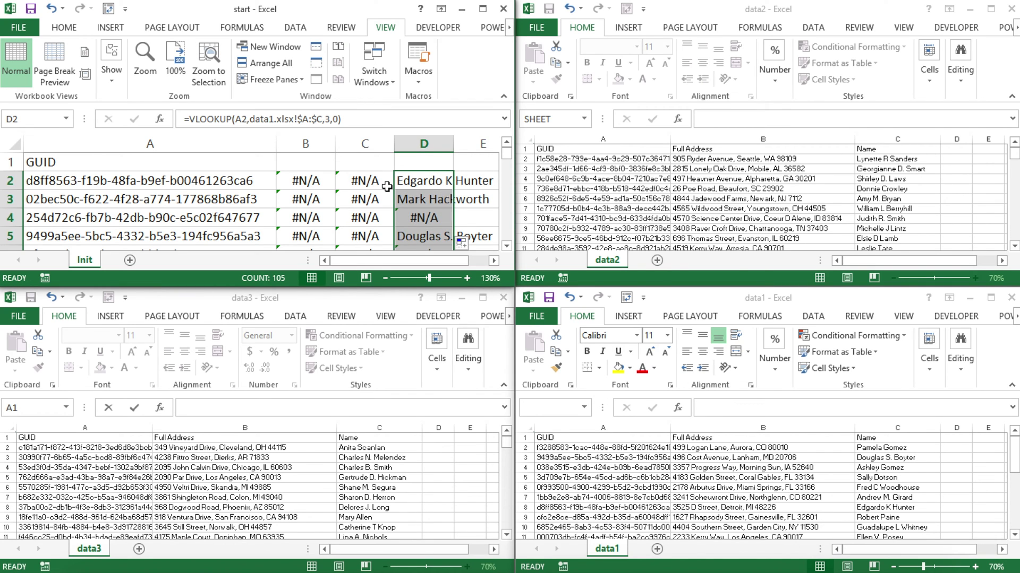
{"action": "left_click", "coordinate": [160, 185]}
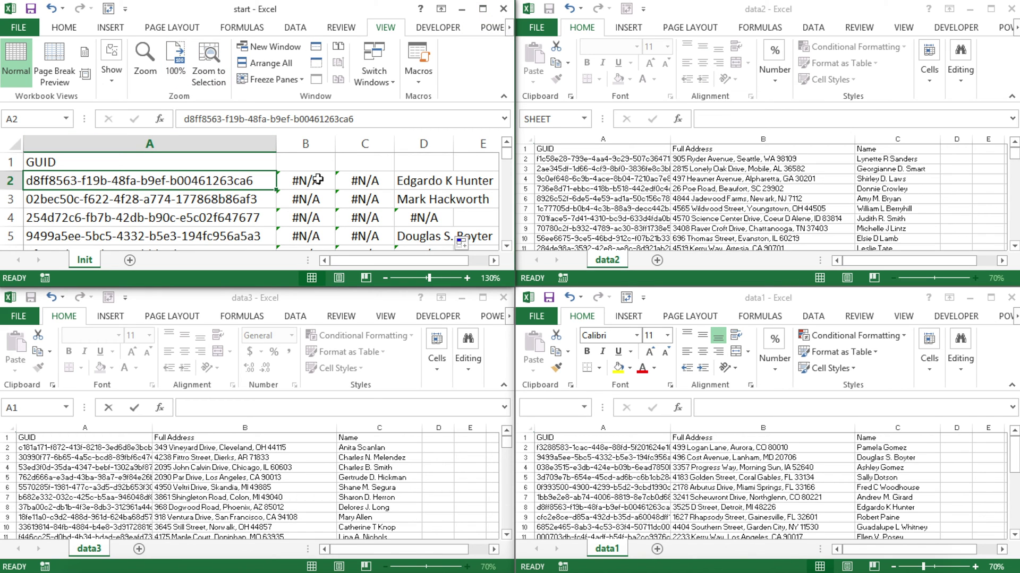
Maximize the start workbook and widen columns B to D to fit the returned names.
{"action": "left_click", "coordinate": [482, 12]}
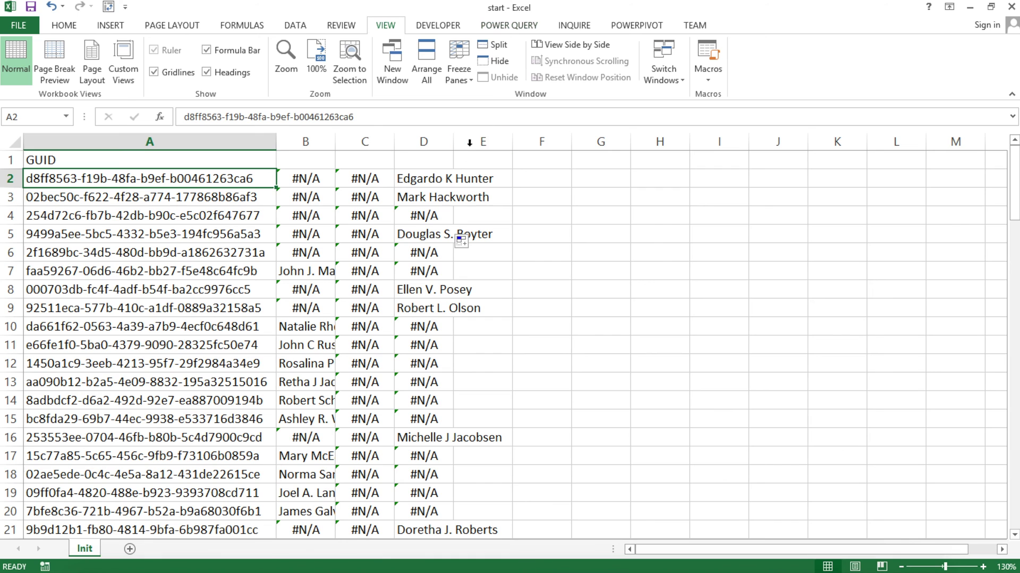
{"action": "left_click_drag", "start_coordinate": [337, 137], "coordinate": [627, 139]}
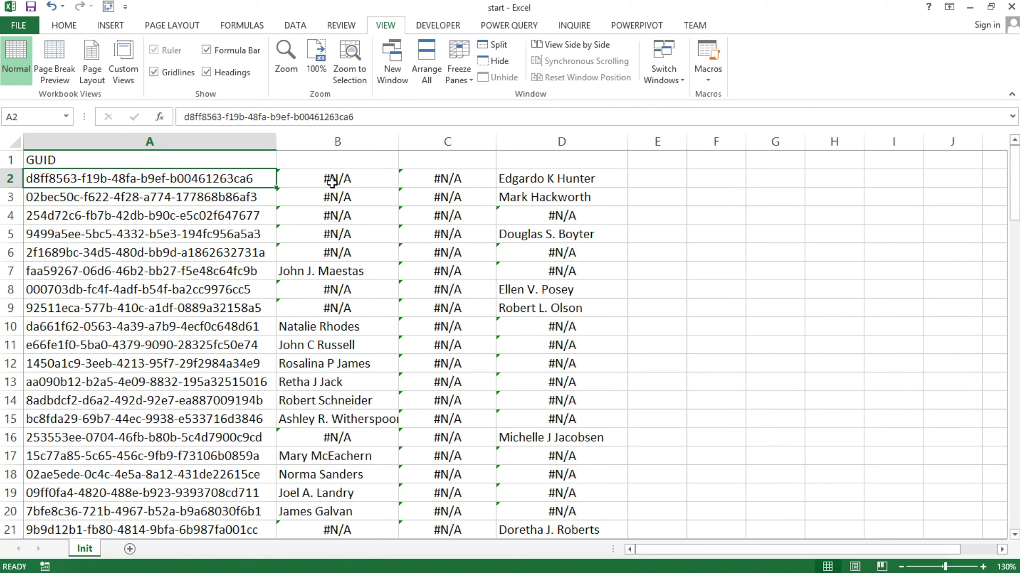
Review the data2 VLOOKUP formula in B2 and its lookup value in A2 without changing them.
{"action": "left_click", "coordinate": [311, 184]}
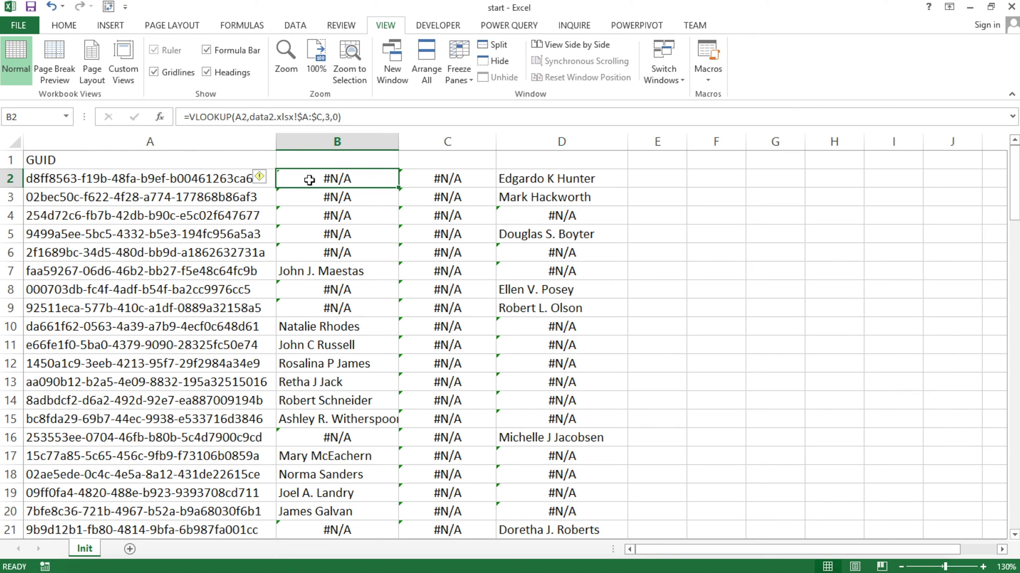
{"action": "double_click", "coordinate": [309, 180]}
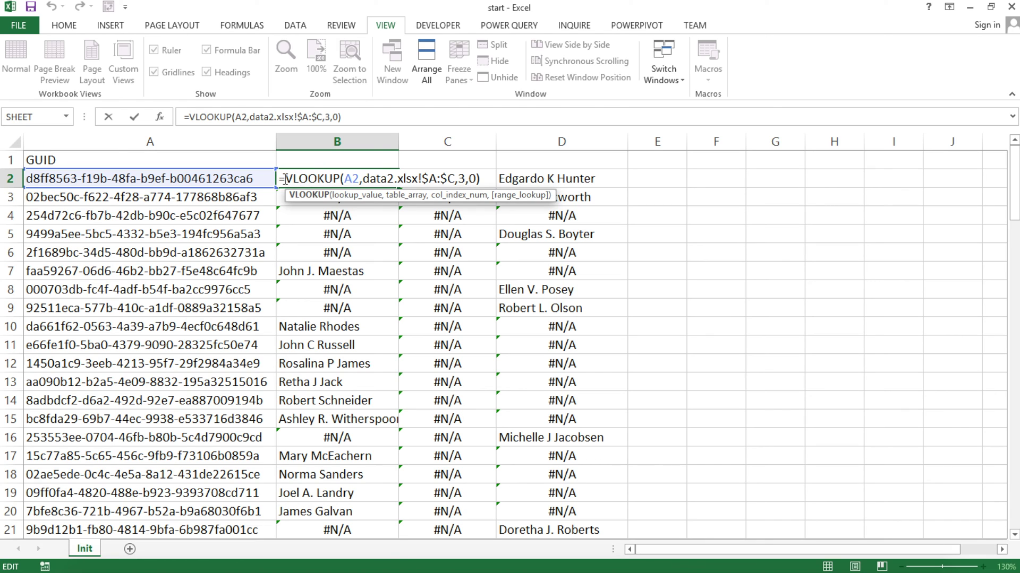
{"action": "key", "text": "Escape"}
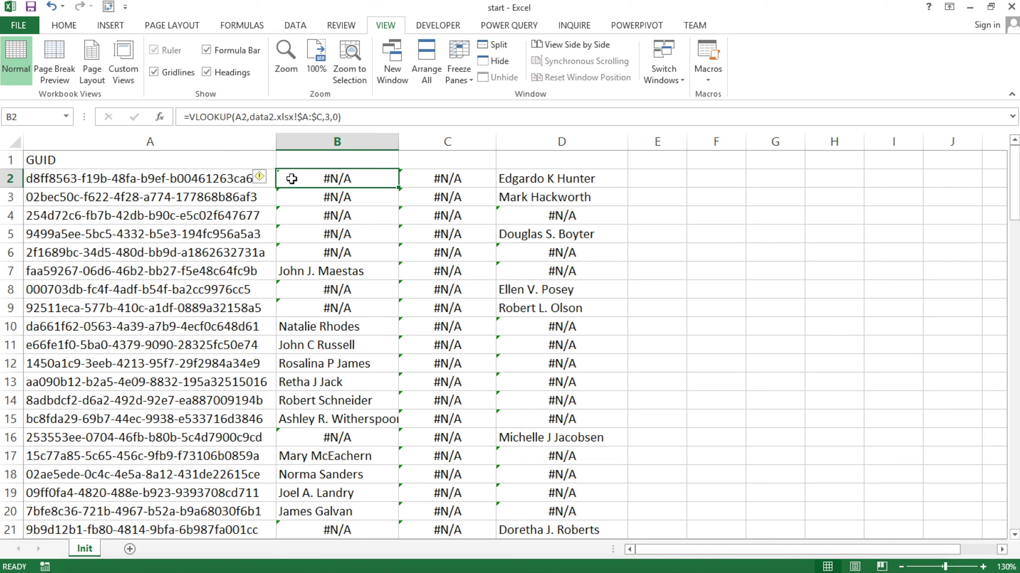
{"action": "left_click", "coordinate": [202, 178]}
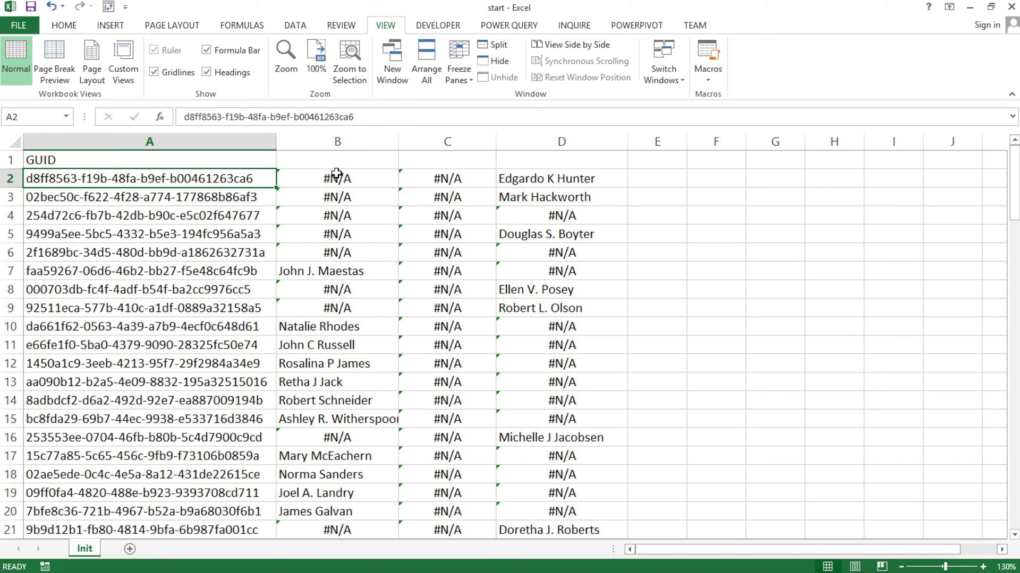
Rewrite the B2 formula so that IFERROR takes the existing data2 VLOOKUP expression as its value argument.
{"action": "left_click", "coordinate": [336, 175]}
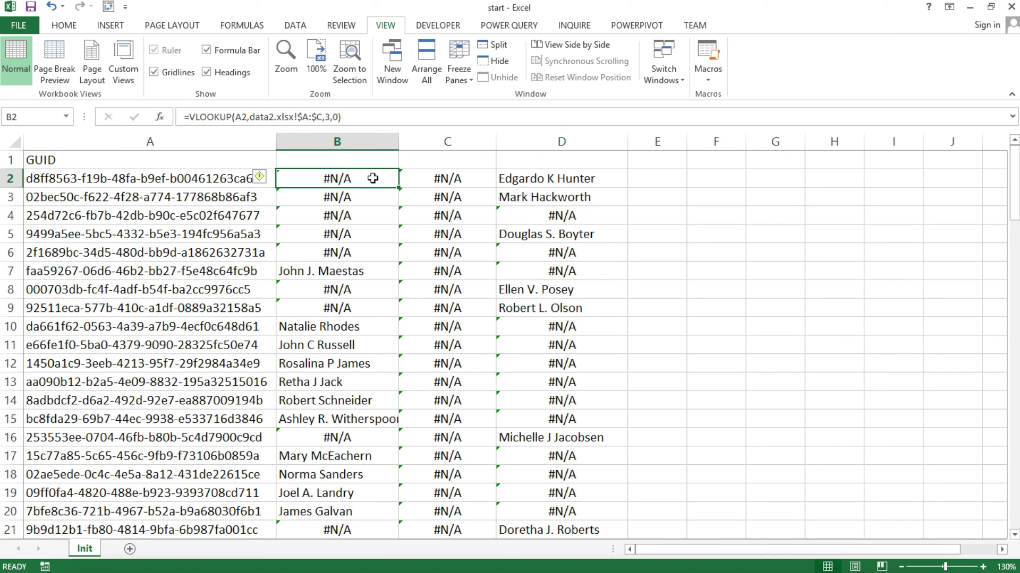
{"action": "double_click", "coordinate": [361, 178]}
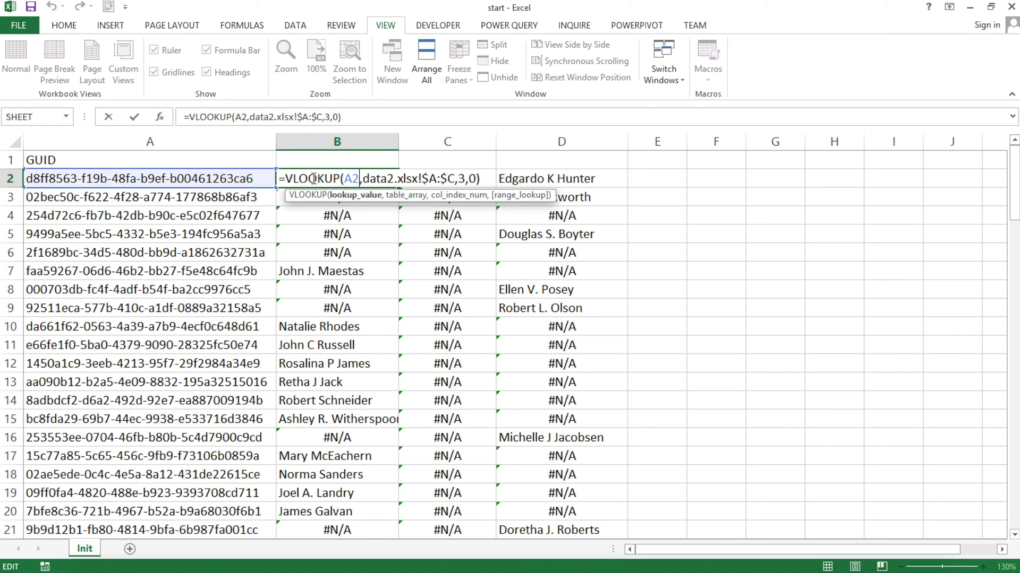
{"action": "left_click_drag", "start_coordinate": [287, 177], "coordinate": [526, 178]}
{"action": "key", "text": "ctrl+c"}
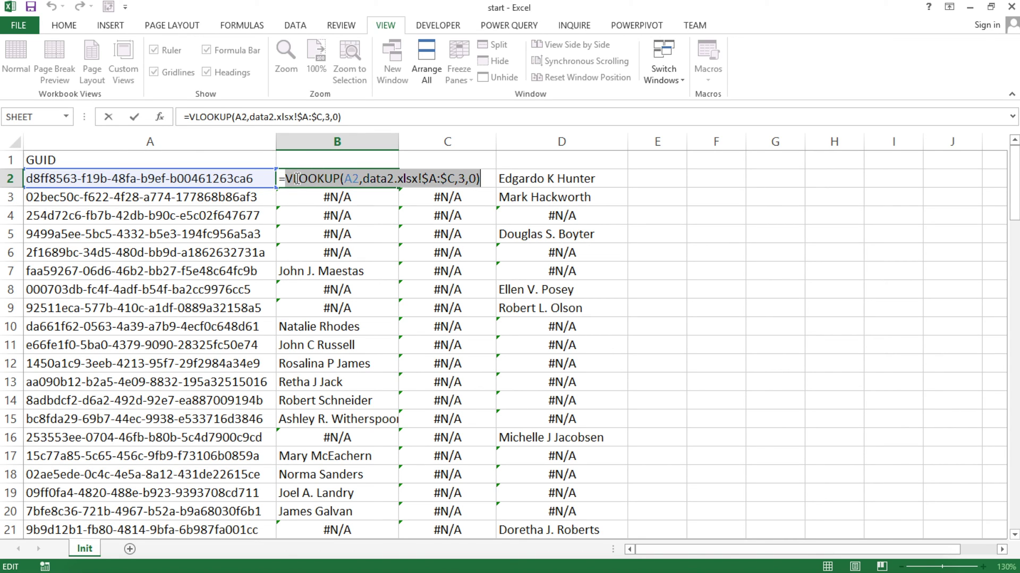
{"action": "key", "text": "BackSpace"}
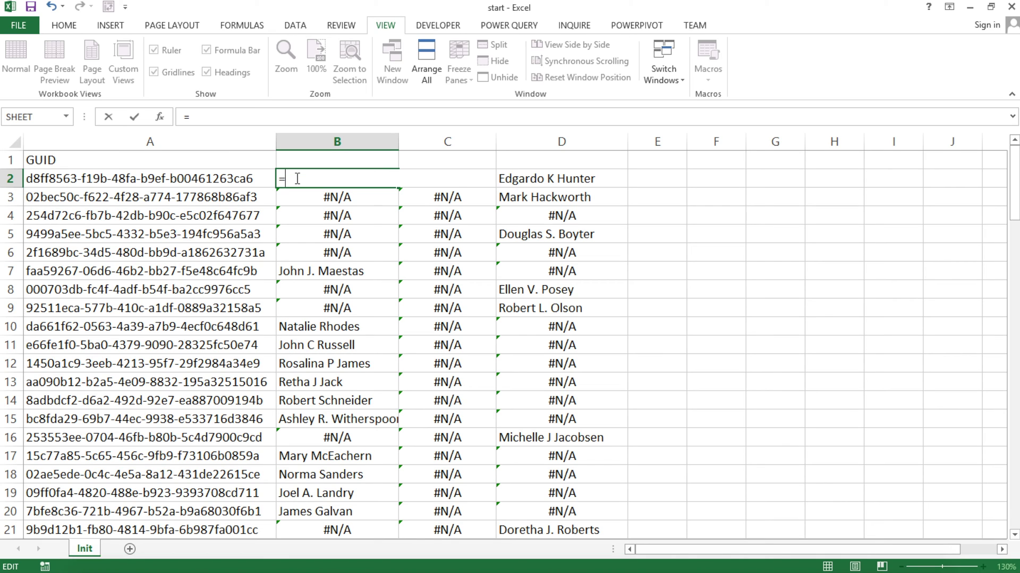
{"action": "type", "text": "if"}
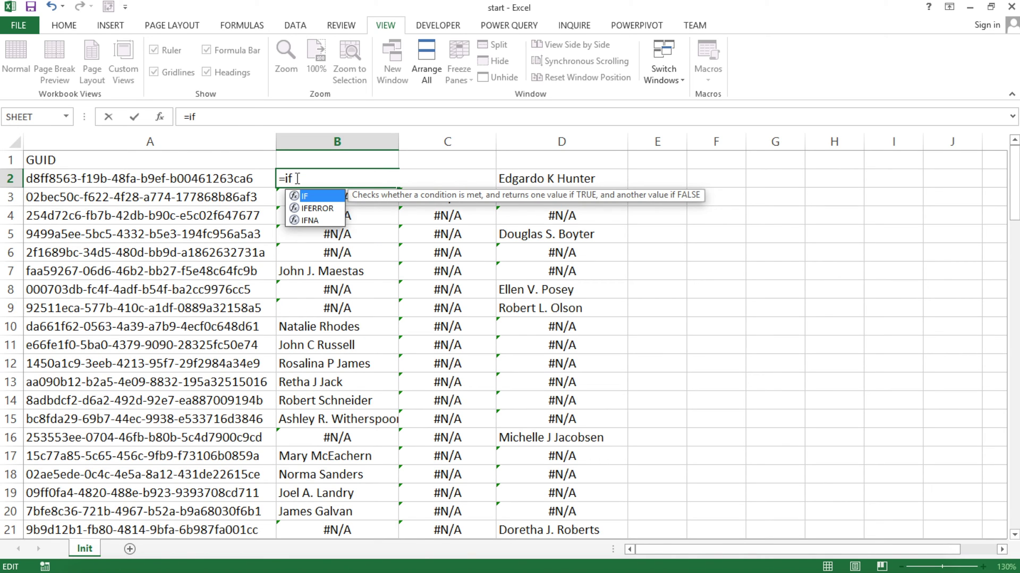
{"action": "type", "text": "e"}
{"action": "key", "text": "Tab"}
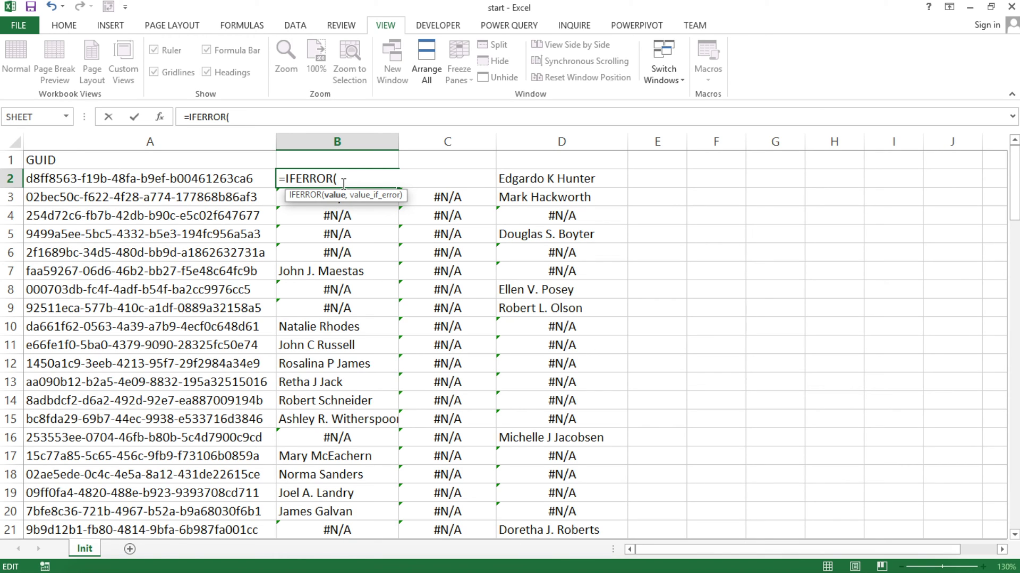
{"action": "key", "text": "ctrl+v"}
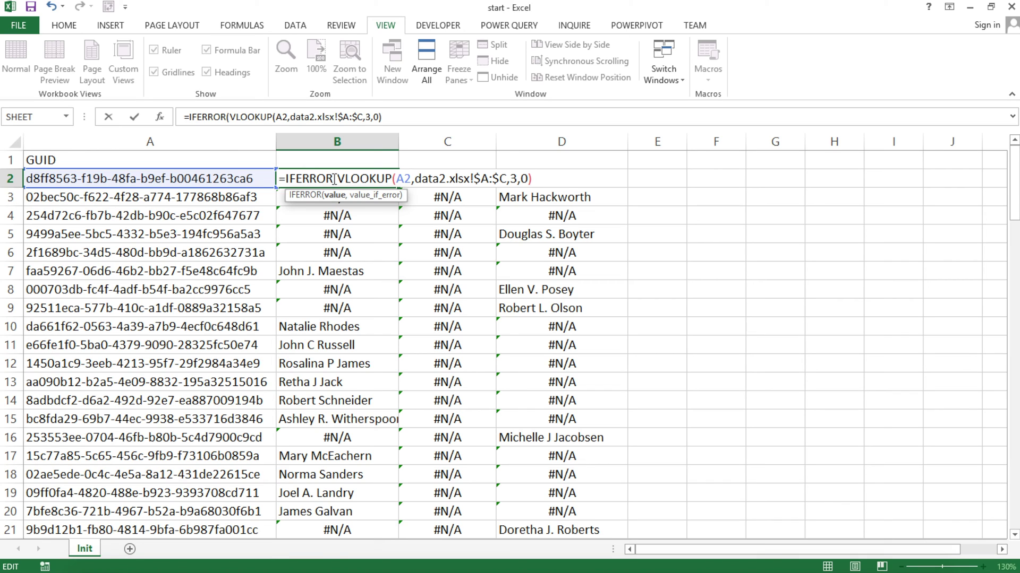
Complete the B2 IFERROR formula with "Try again" as the value returned on an error.
{"action": "type", "text": ","}
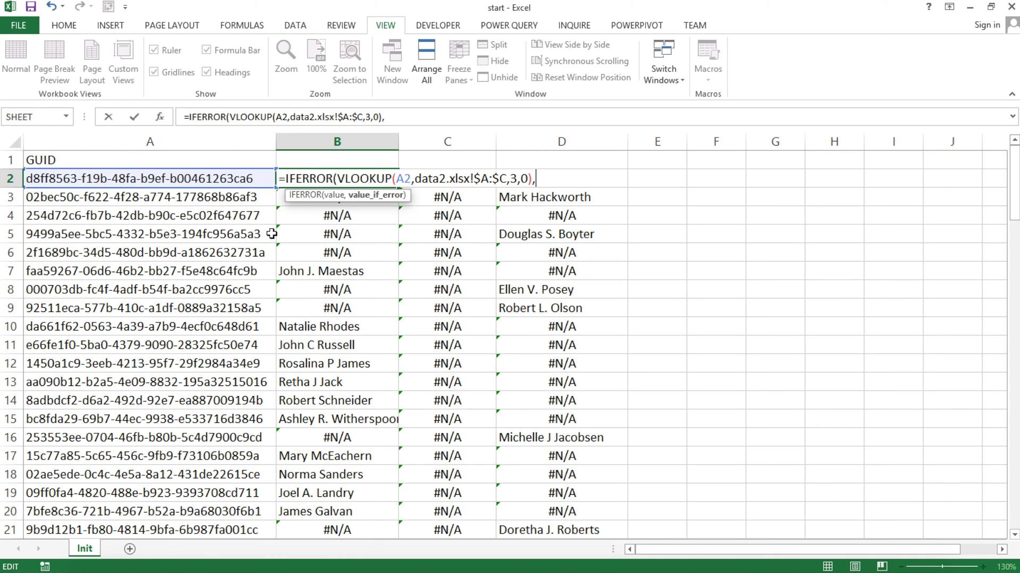
{"action": "type", "text": "\"Try again\""}
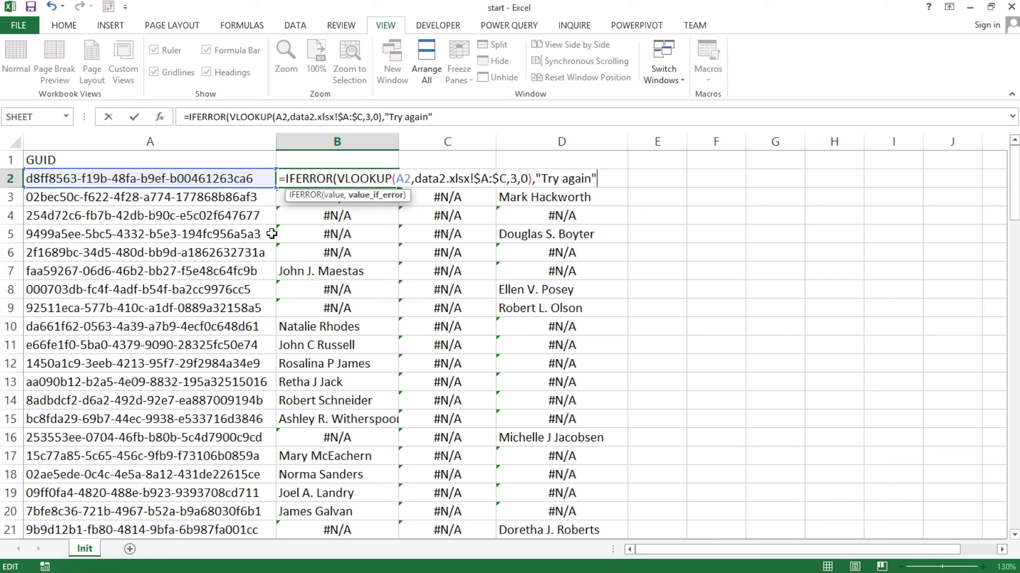
{"action": "type", "text": ")"}
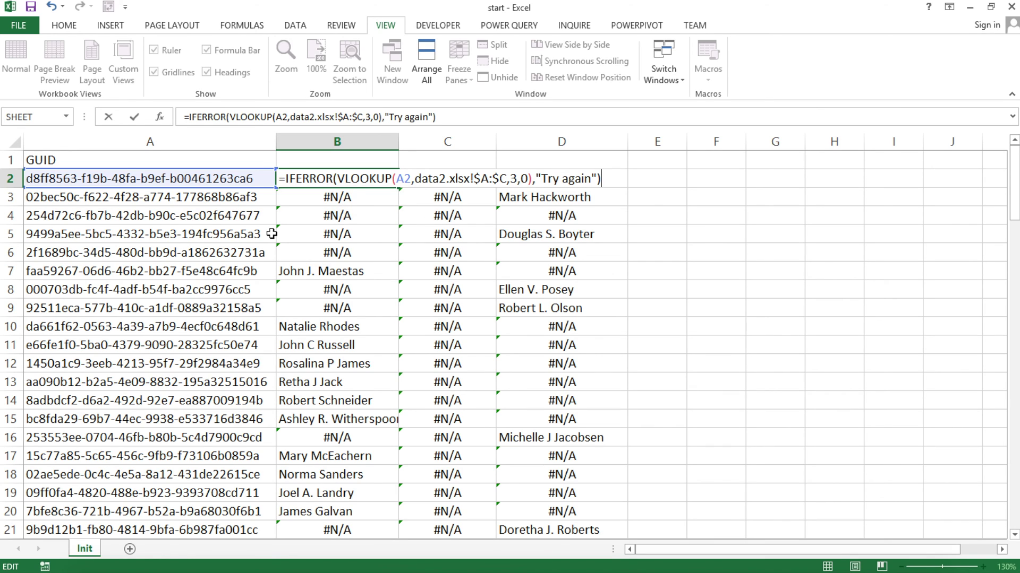
{"action": "key", "text": "Return"}
Fill the B2 IFERROR formula with the "Try again" fallback down column B and check the first rows.
{"action": "left_click", "coordinate": [381, 179]}
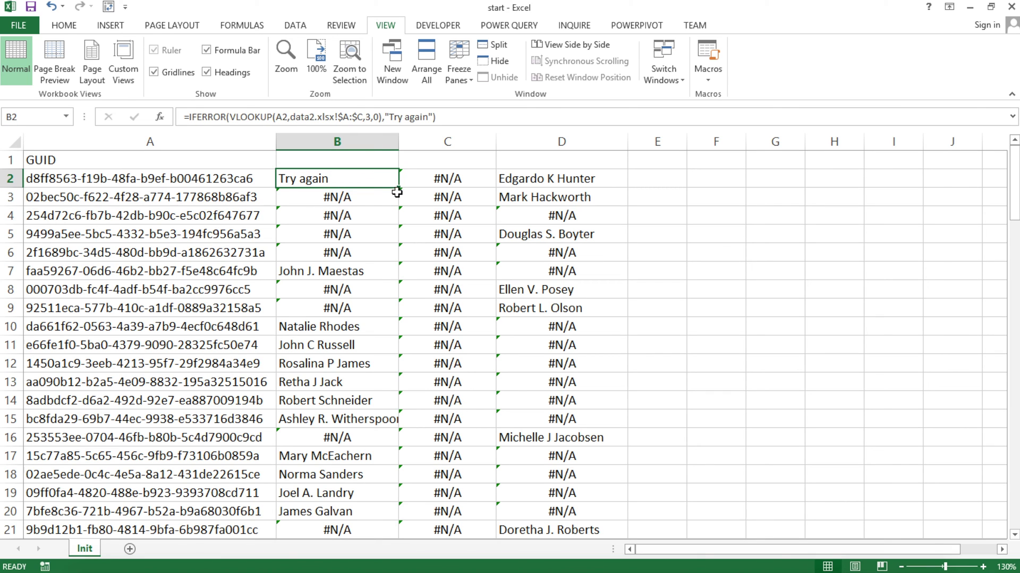
{"action": "double_click", "coordinate": [399, 190]}
{"action": "left_click_drag", "start_coordinate": [323, 179], "coordinate": [328, 251]}
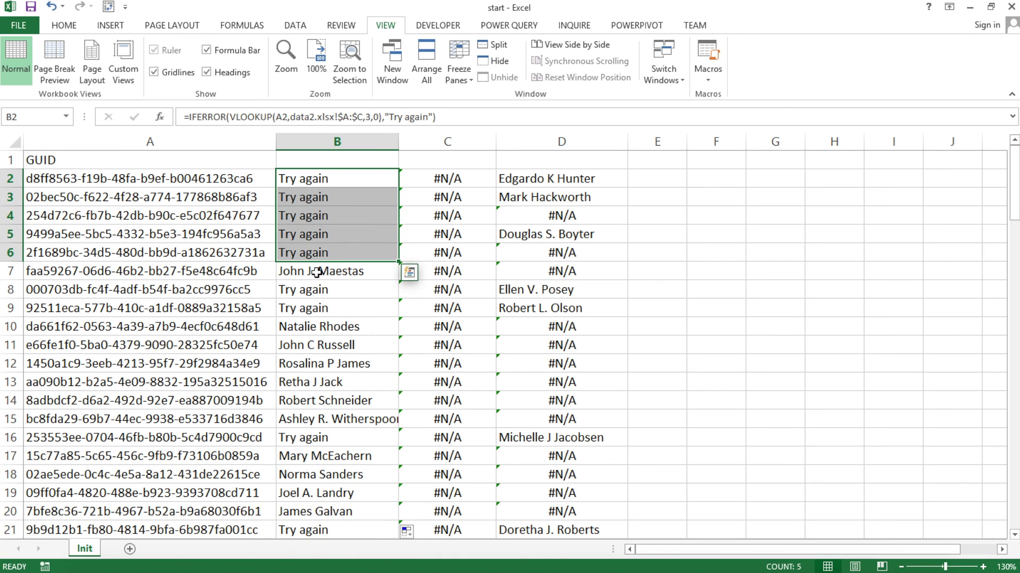
{"action": "left_click", "coordinate": [317, 273]}
{"action": "left_click", "coordinate": [326, 328]}
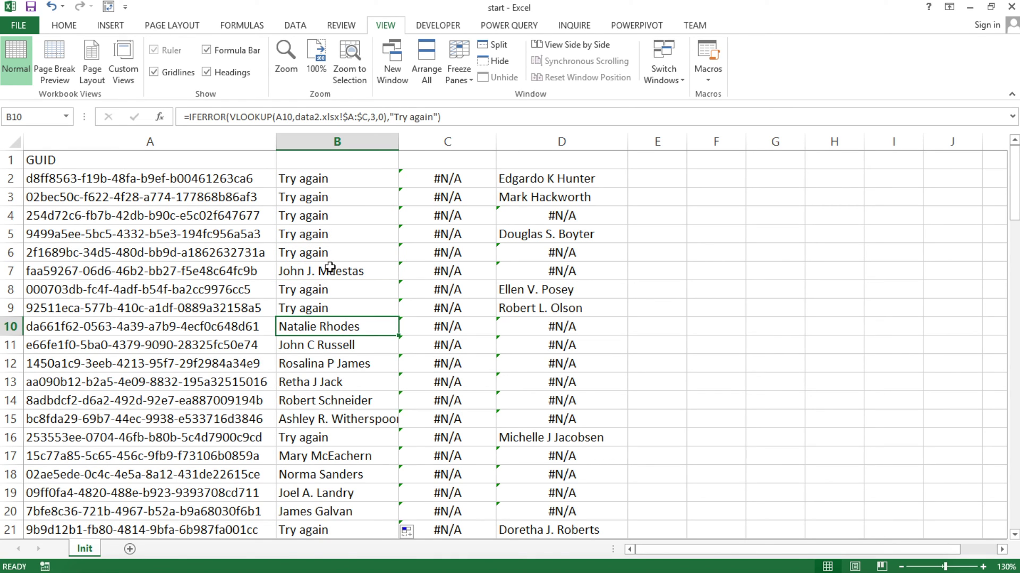
Review the "Try again" error argument in the B2 IFERROR formula without changing it.
{"action": "double_click", "coordinate": [308, 181]}
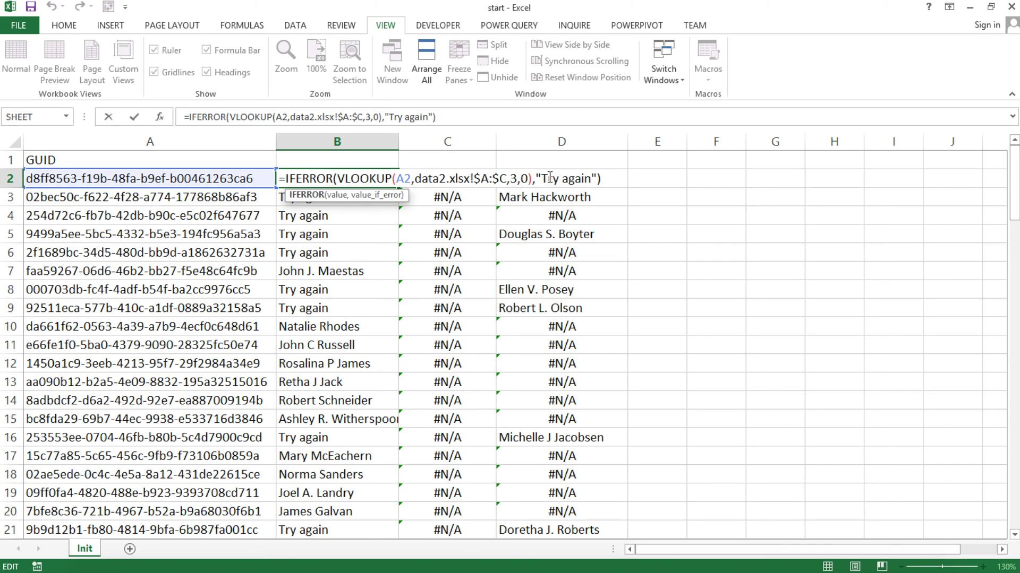
{"action": "left_click_drag", "start_coordinate": [537, 179], "coordinate": [593, 179]}
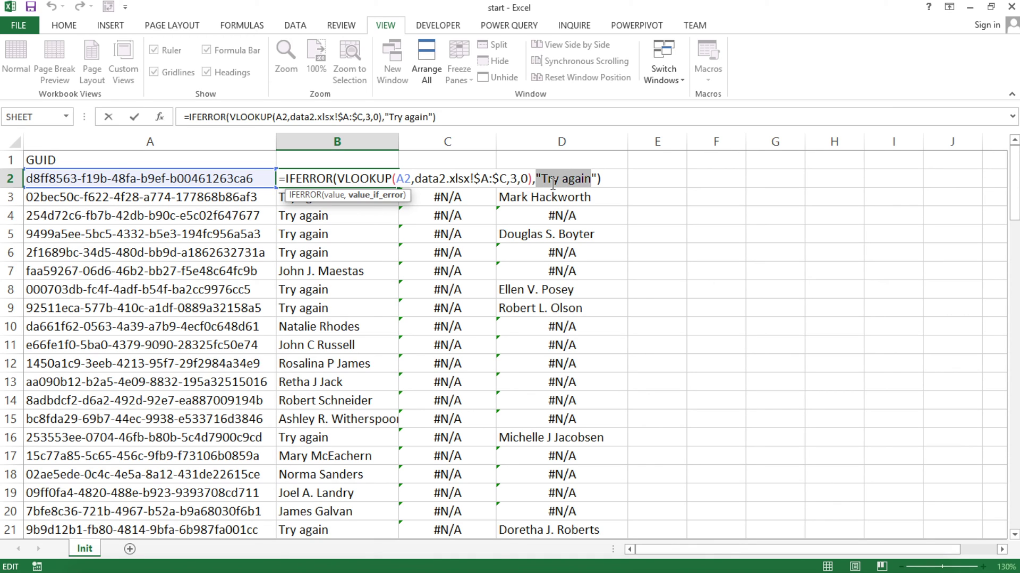
{"action": "key", "text": "Escape"}
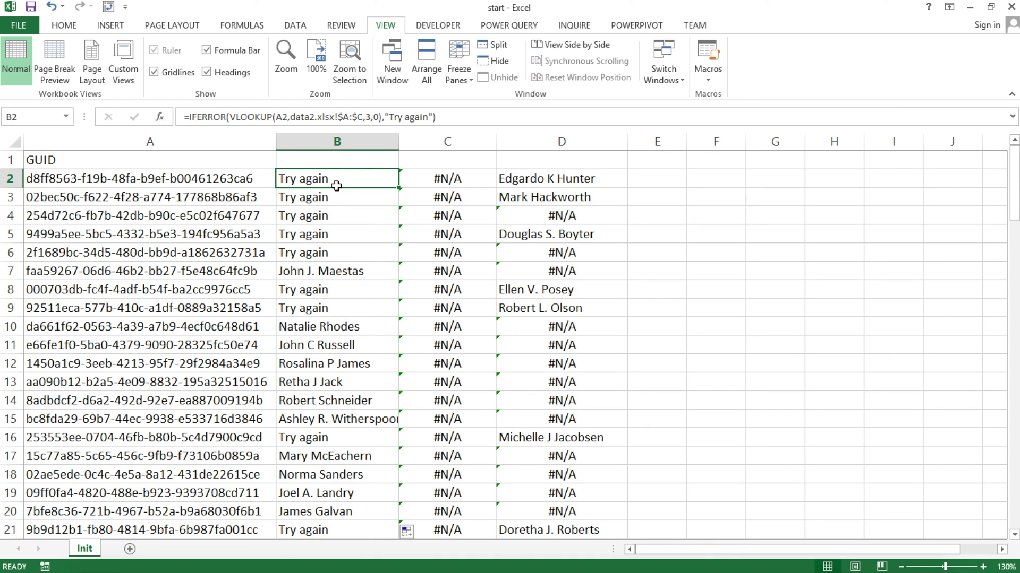
{"action": "double_click", "coordinate": [337, 185]}
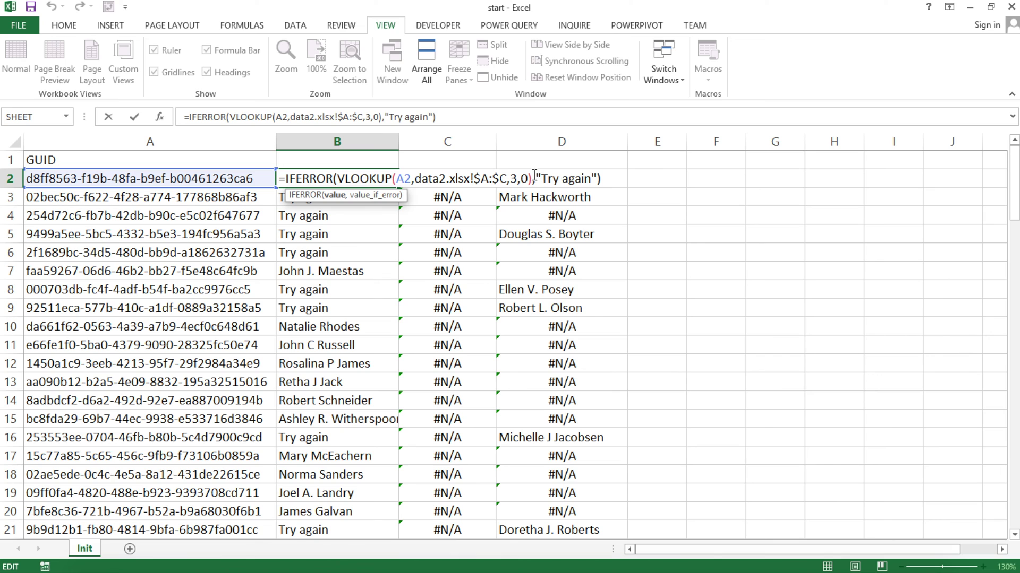
{"action": "key", "text": "Escape"}
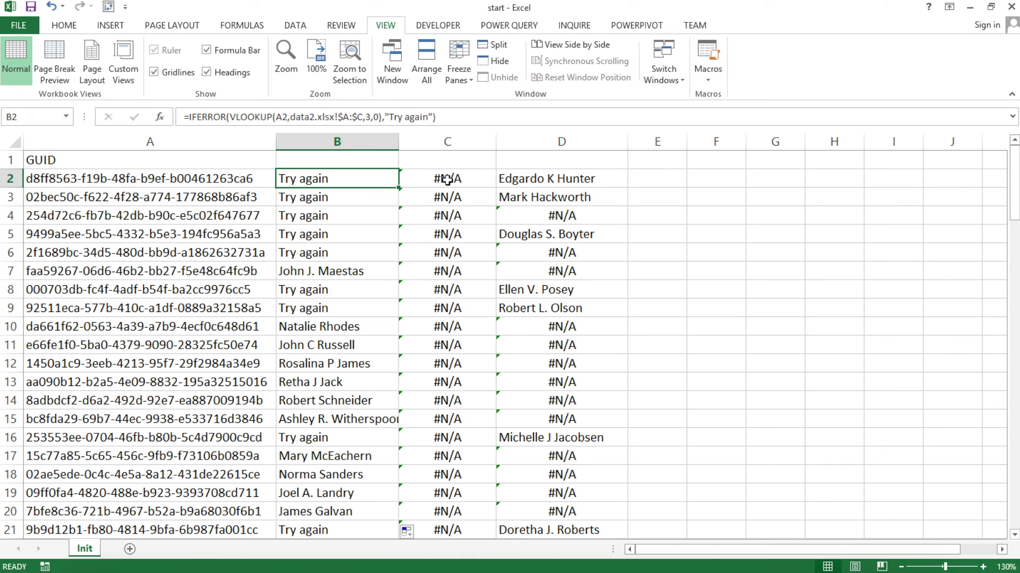
Copy the data3 VLOOKUP expression from C2 without its equals sign, leaving the cell unchanged.
{"action": "double_click", "coordinate": [446, 179]}
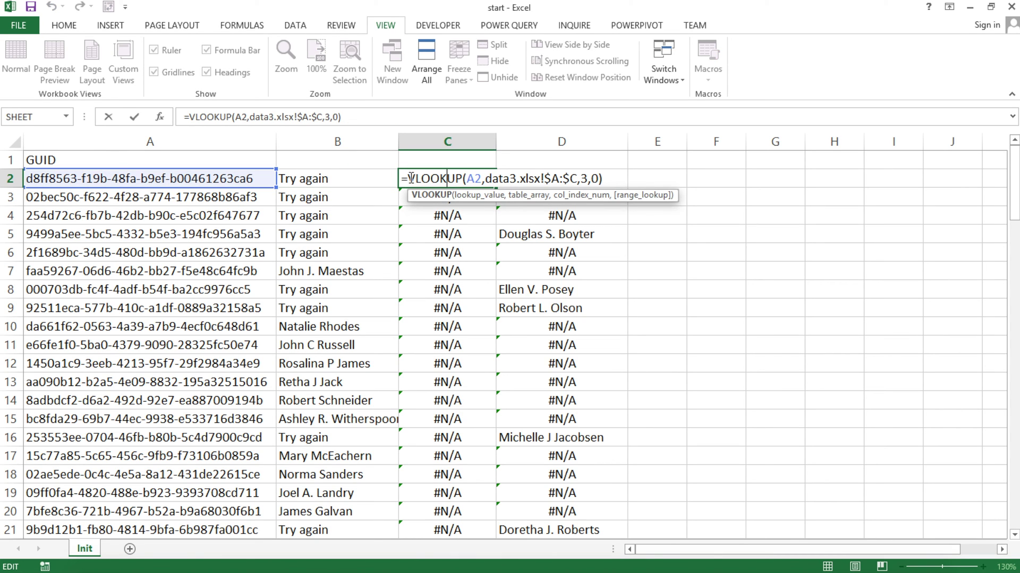
{"action": "left_click_drag", "start_coordinate": [410, 178], "coordinate": [608, 177]}
{"action": "key", "text": "ctrl+c"}
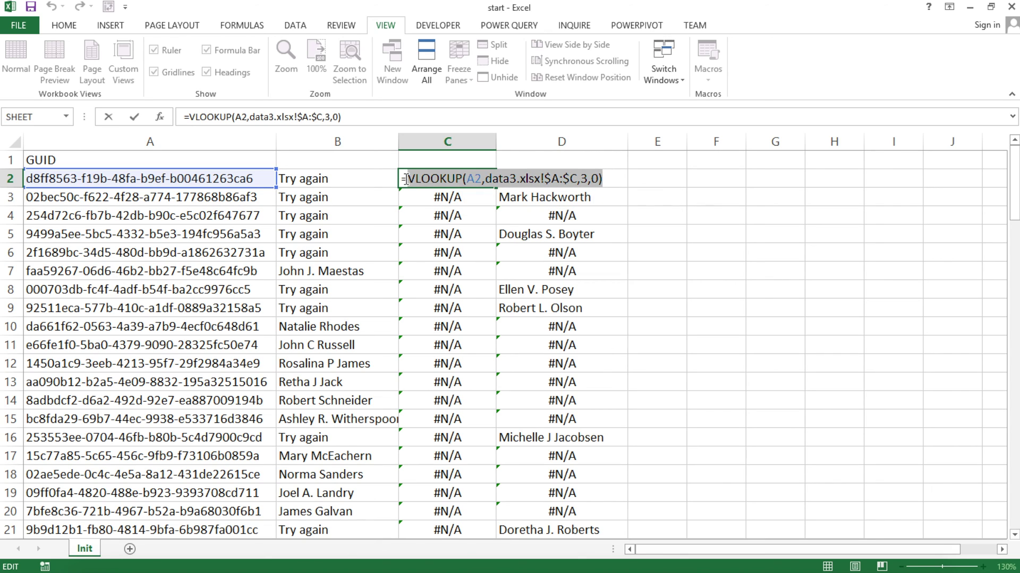
{"action": "key", "text": "Escape"}
Replace "Try again" in the B2 IFERROR formula with the copied data3 VLOOKUP as the error value.
{"action": "scroll", "coordinate": [361, 212], "scroll_direction": "down", "scroll_amount": 4}
{"action": "scroll", "coordinate": [355, 220], "scroll_direction": "up", "scroll_amount": 4}
{"action": "scroll", "coordinate": [355, 221], "scroll_direction": "down", "scroll_amount": 12}
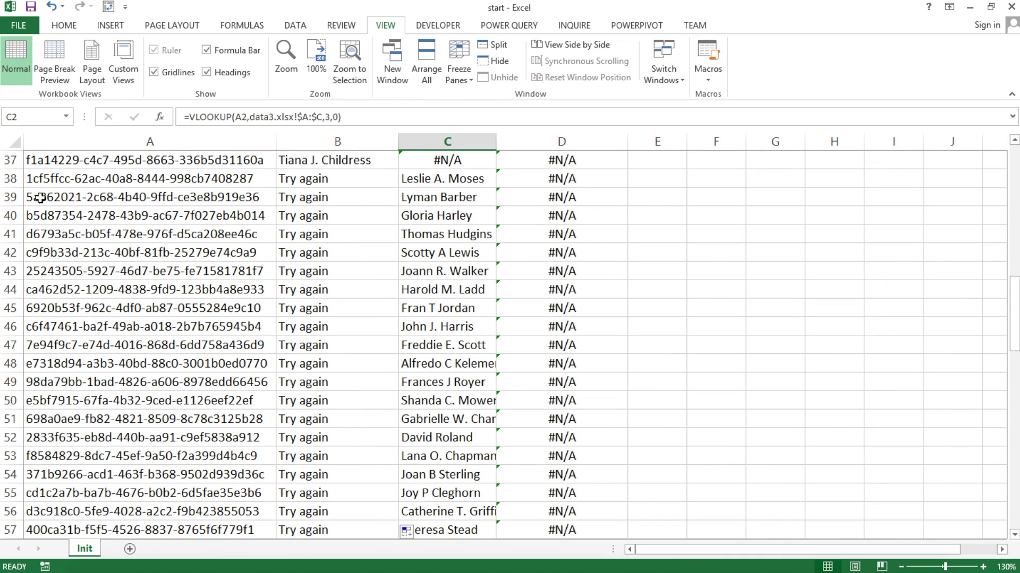
{"action": "scroll", "coordinate": [34, 400], "scroll_direction": "down", "scroll_amount": 3}
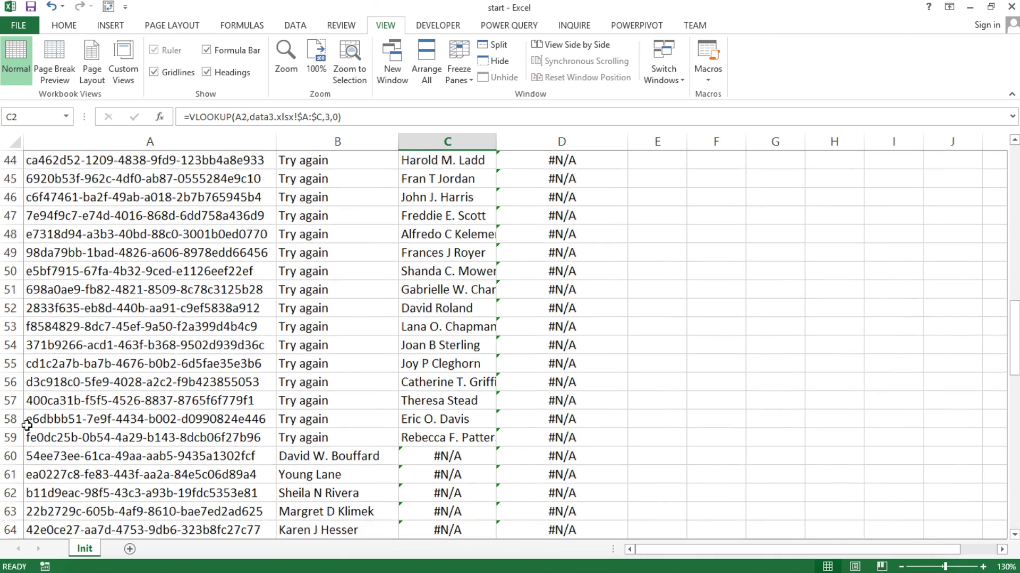
{"action": "scroll", "coordinate": [229, 234], "scroll_direction": "up", "scroll_amount": 4}
{"action": "scroll", "coordinate": [285, 241], "scroll_direction": "up", "scroll_amount": 11}
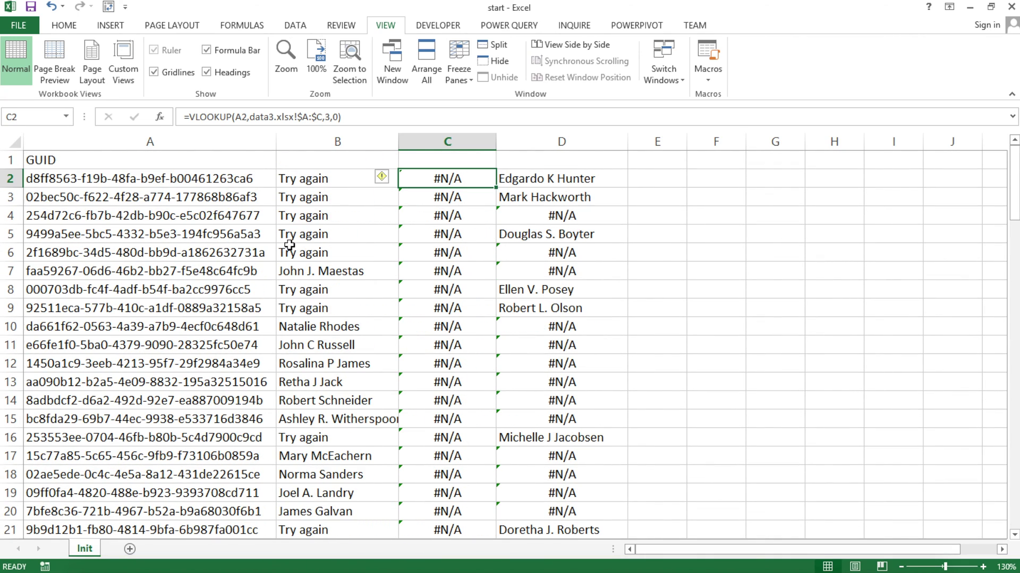
{"action": "double_click", "coordinate": [309, 181]}
{"action": "left_click_drag", "start_coordinate": [537, 179], "coordinate": [597, 175]}
{"action": "key", "text": "Delete"}
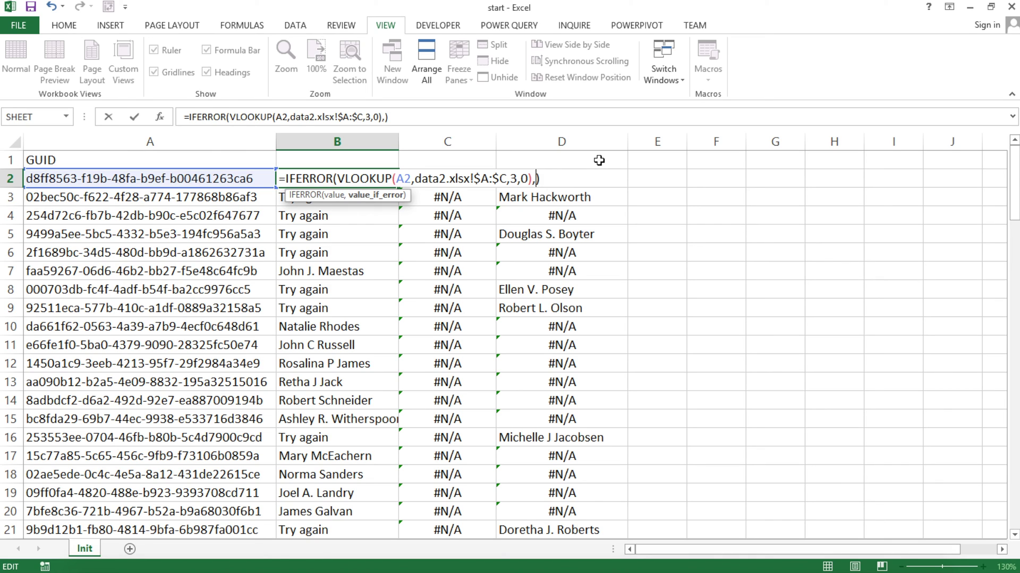
{"action": "key", "text": "ctrl+v"}
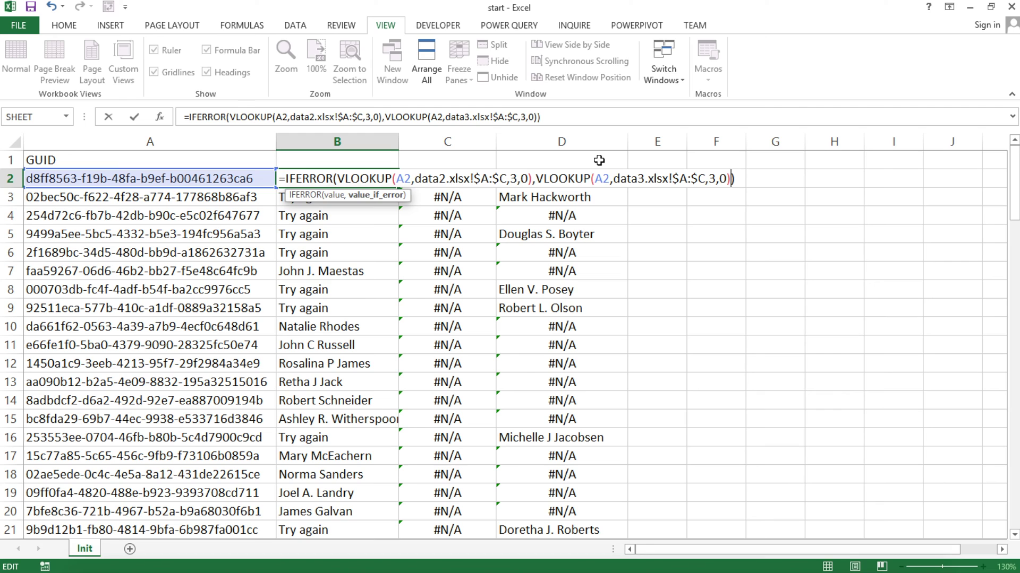
{"action": "key", "text": "Return"}
Fill the B2 IFERROR formula combining the data2 and data3 lookups down column B for all GUIDs.
{"action": "left_click", "coordinate": [365, 181]}
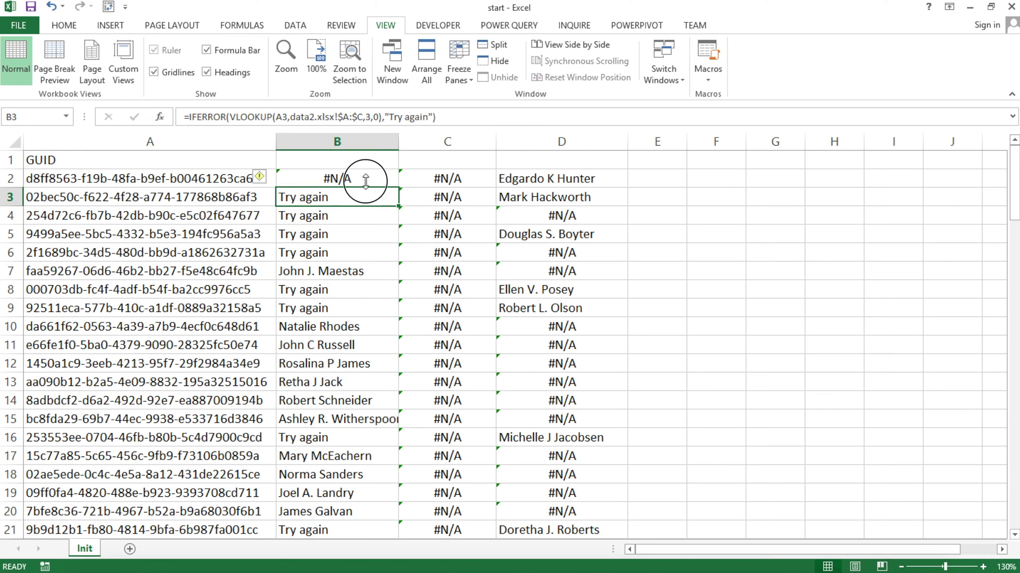
{"action": "double_click", "coordinate": [401, 187]}
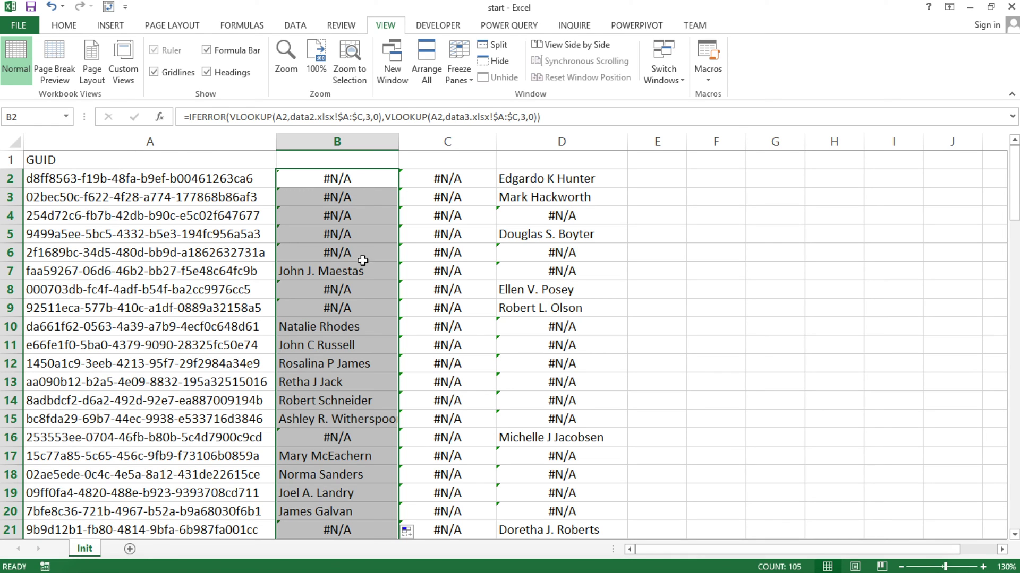
{"action": "scroll", "coordinate": [348, 307], "scroll_direction": "down", "scroll_amount": 7}
{"action": "scroll", "coordinate": [345, 319], "scroll_direction": "down", "scroll_amount": 2}
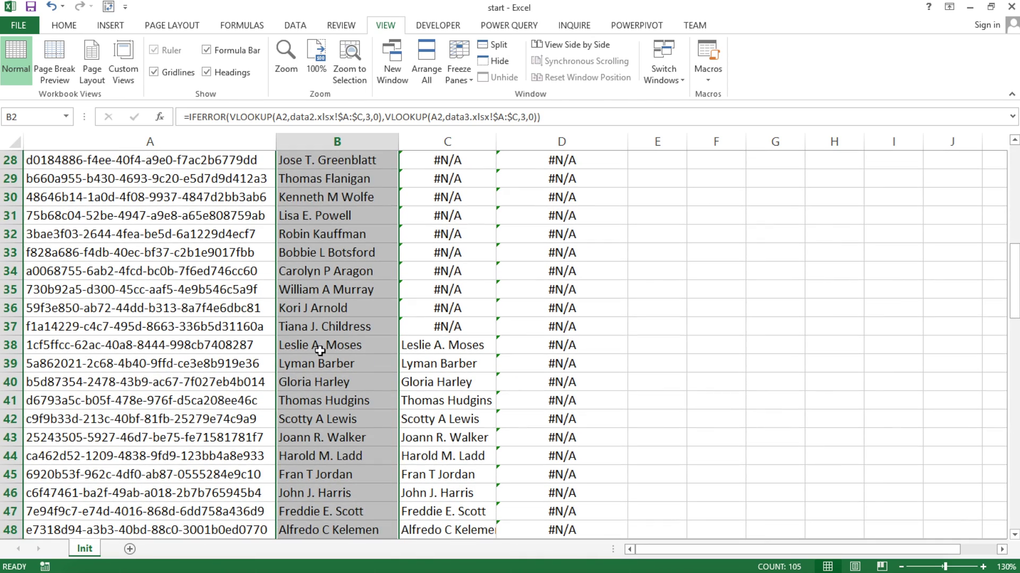
{"action": "scroll", "coordinate": [128, 308], "scroll_direction": "down", "scroll_amount": 1}
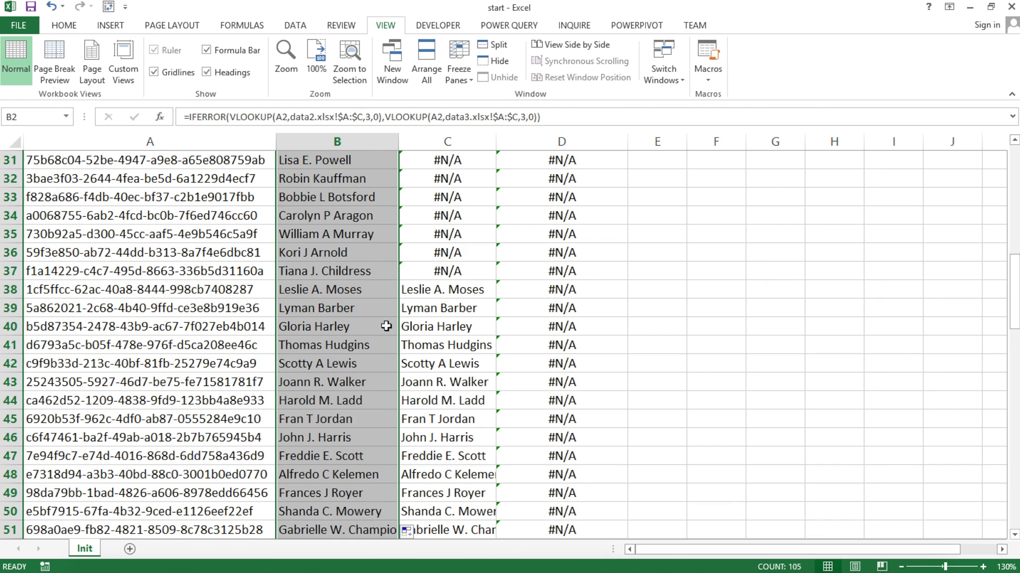
{"action": "scroll", "coordinate": [329, 372], "scroll_direction": "down", "scroll_amount": 2}
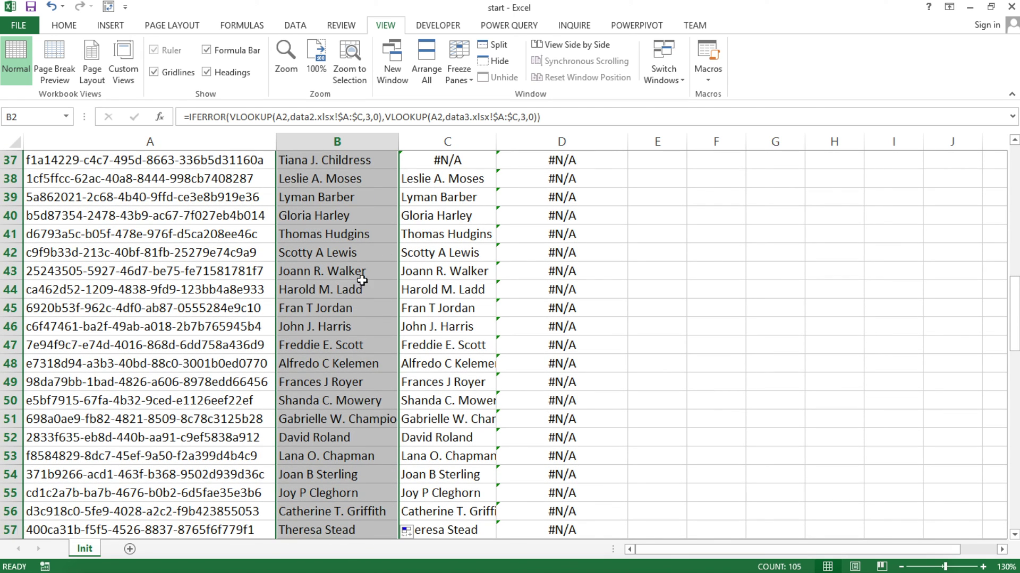
Compare the combined lookups in column B with the data3 lookups in column C and the data1 lookup in D2.
{"action": "left_click_drag", "start_coordinate": [427, 180], "coordinate": [434, 453]}
{"action": "scroll", "coordinate": [435, 270], "scroll_direction": "up", "scroll_amount": 3}
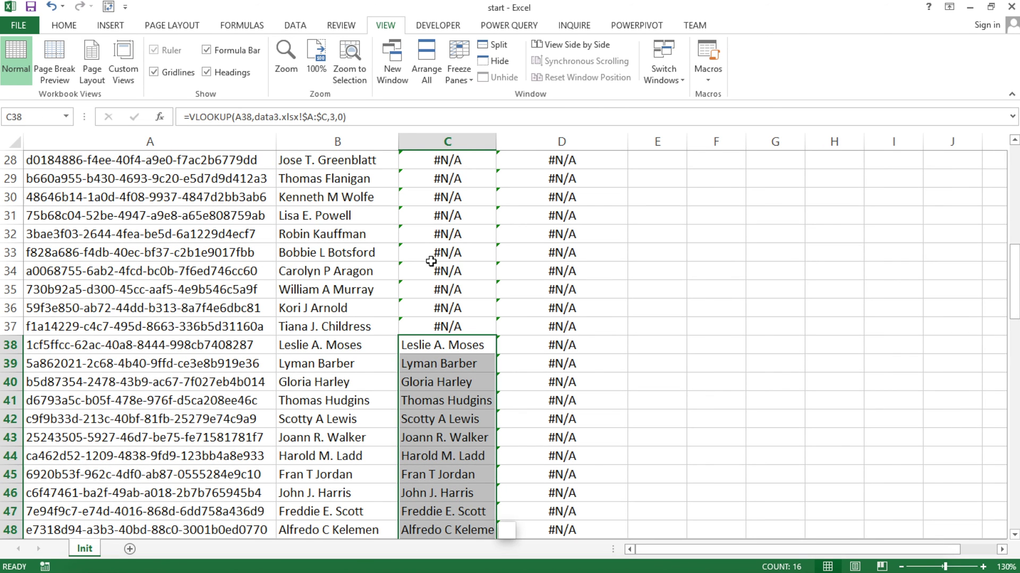
{"action": "left_click", "coordinate": [318, 197]}
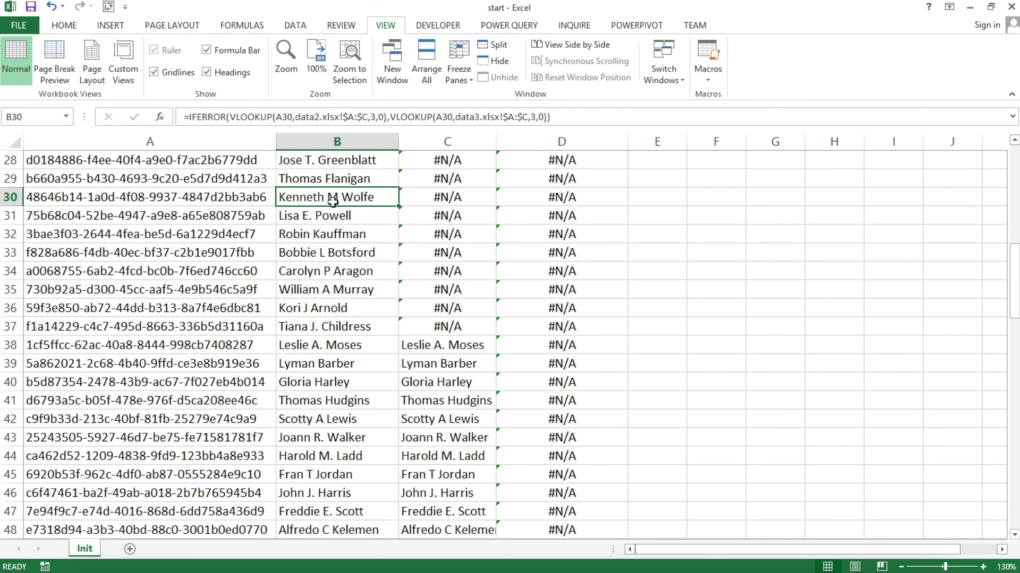
{"action": "left_click", "coordinate": [449, 343]}
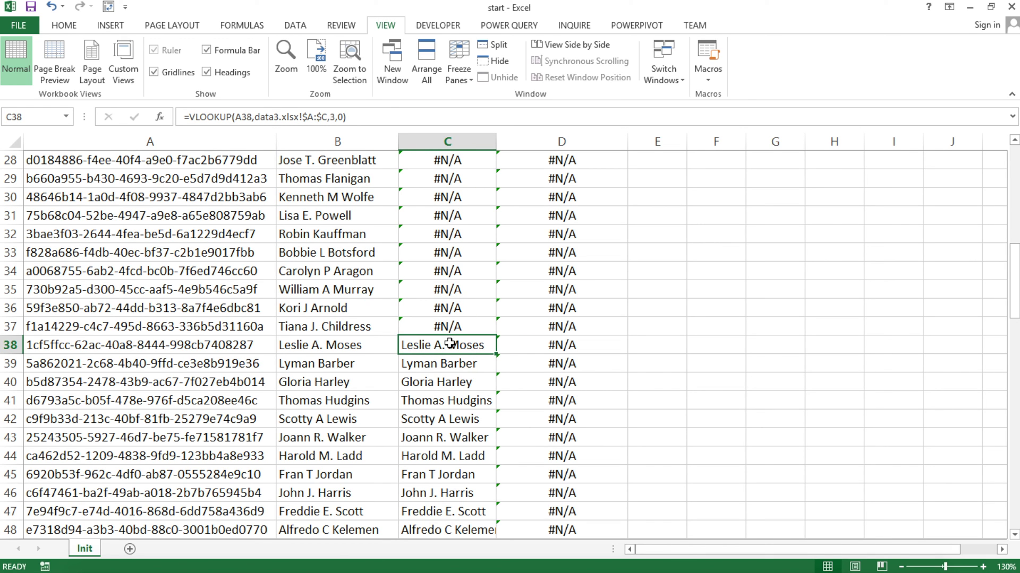
{"action": "scroll", "coordinate": [449, 344], "scroll_direction": "up", "scroll_amount": 9}
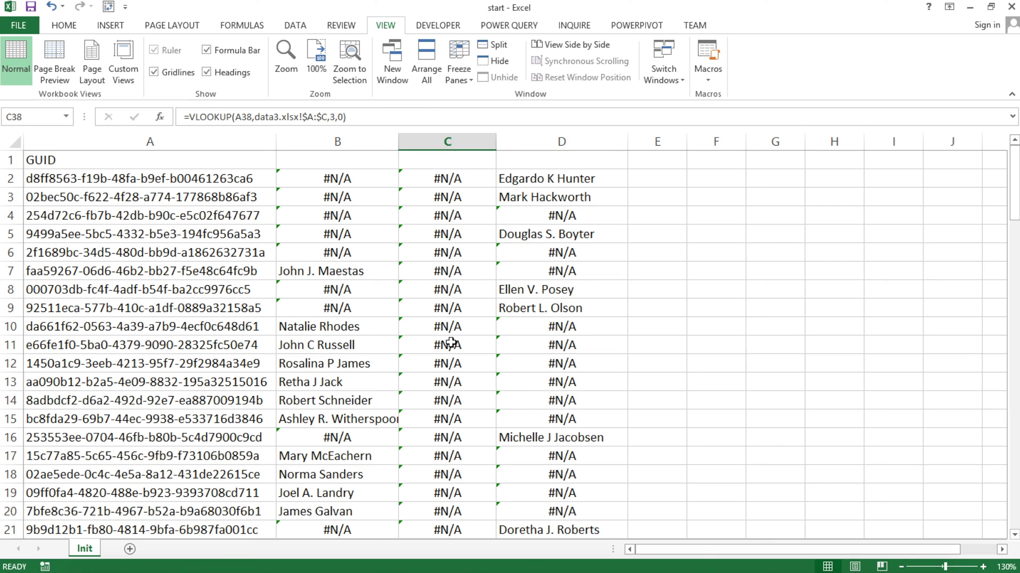
{"action": "left_click", "coordinate": [533, 180]}
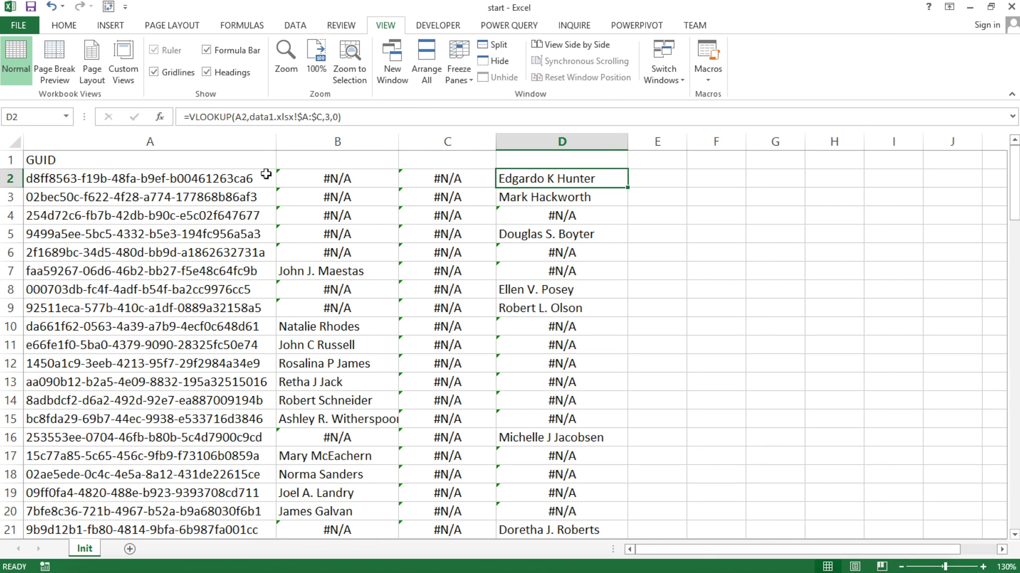
Wrap the whole B2 formula in an outer IFERROR with "Try again" as the error value and fill it down column B.
{"action": "double_click", "coordinate": [311, 177]}
{"action": "left_click_drag", "start_coordinate": [287, 178], "coordinate": [770, 176]}
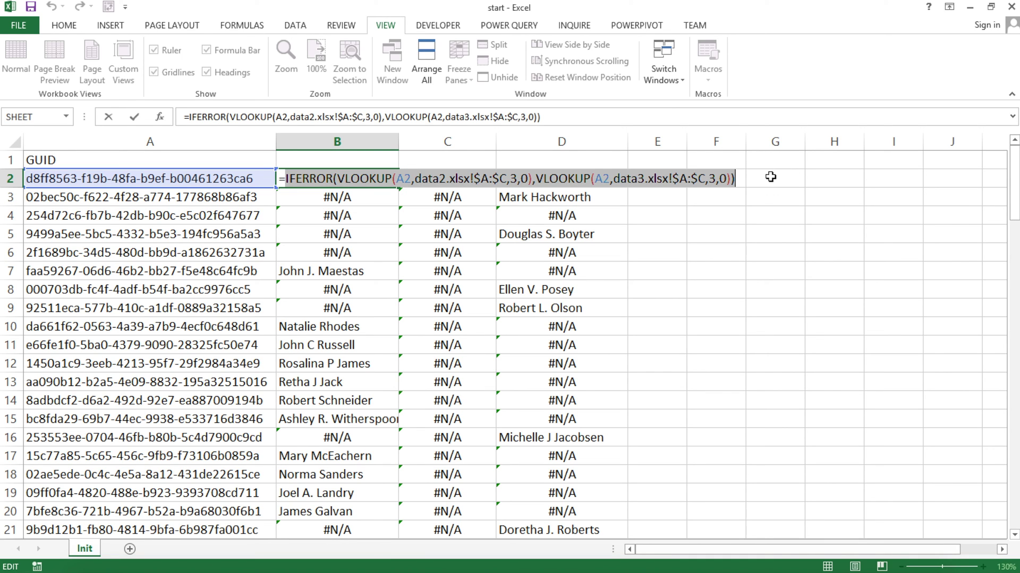
{"action": "key", "text": "ctrl+x"}
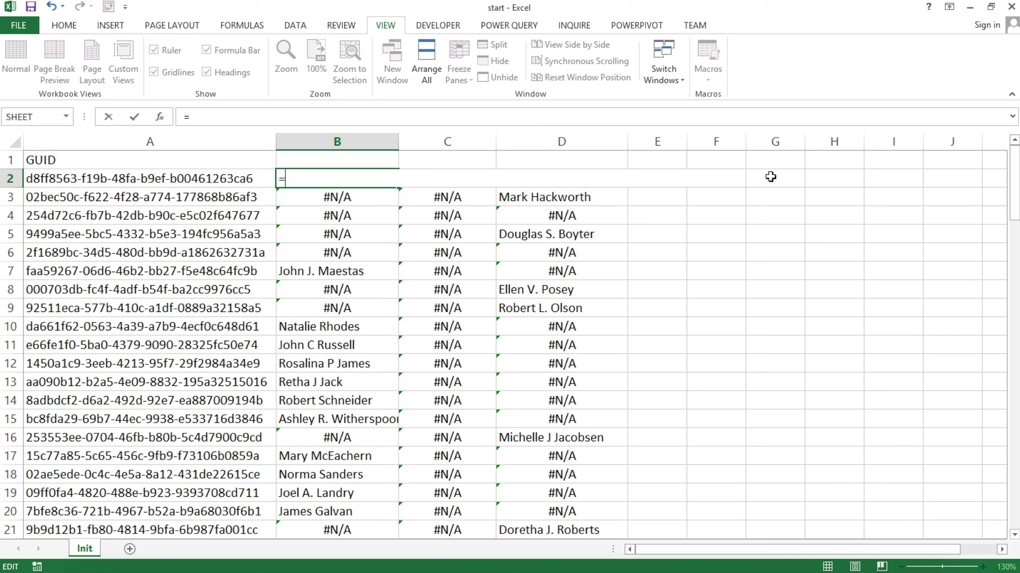
{"action": "type", "text": "if"}
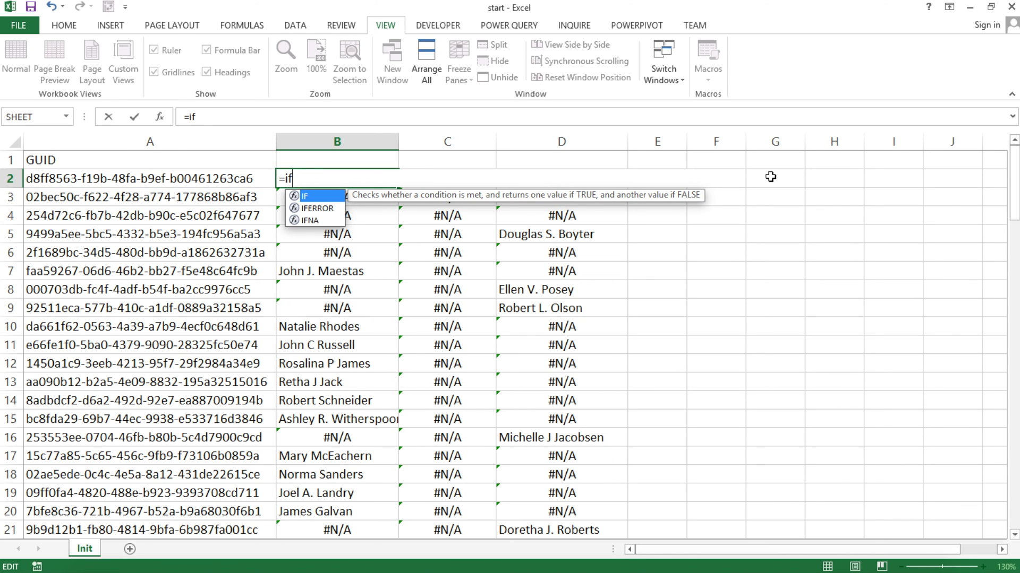
{"action": "type", "text": "er"}
{"action": "key", "text": "Tab"}
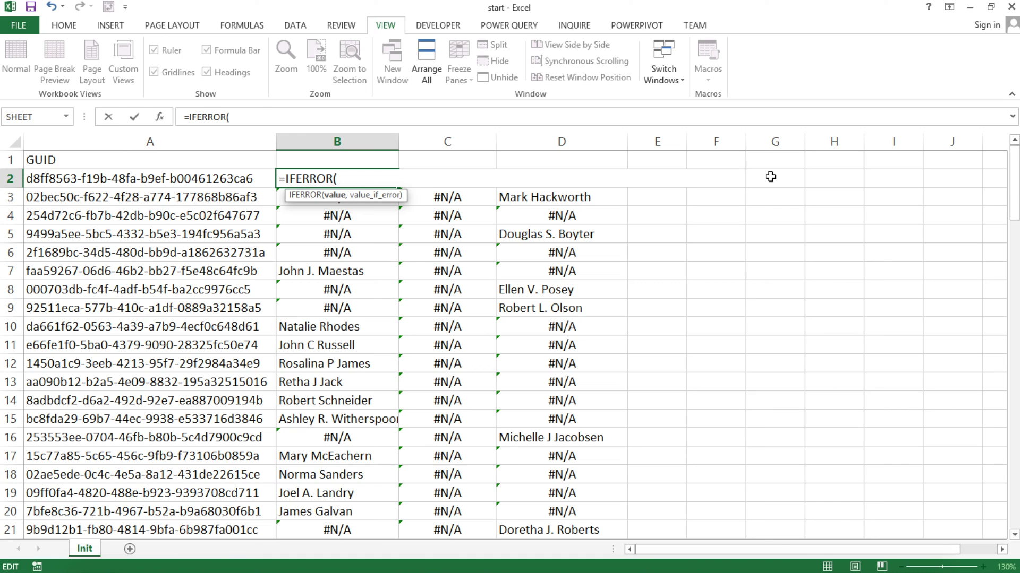
{"action": "key", "text": "ctrl+v"}
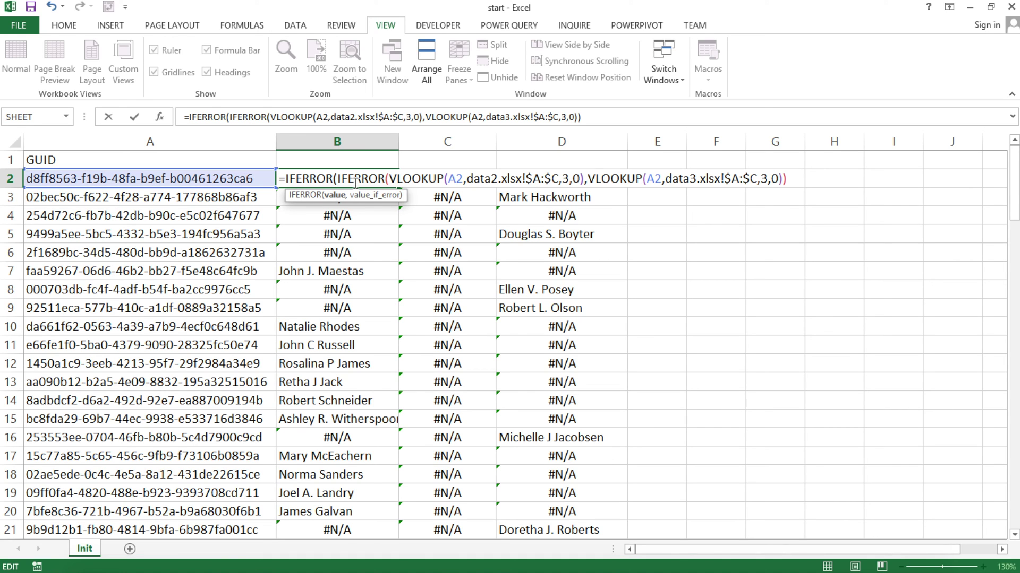
{"action": "type", "text": ","}
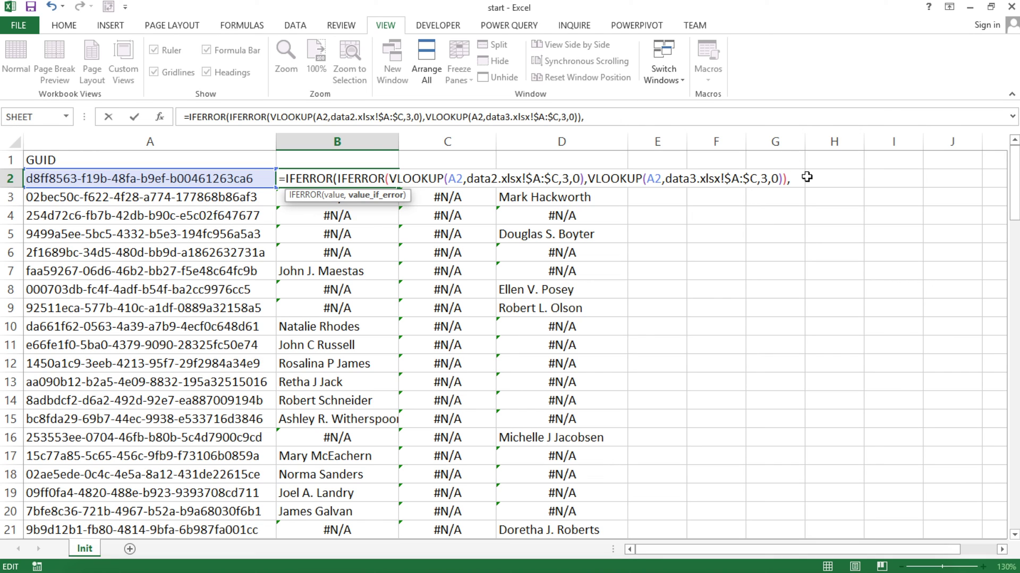
{"action": "type", "text": "\"Try again"}
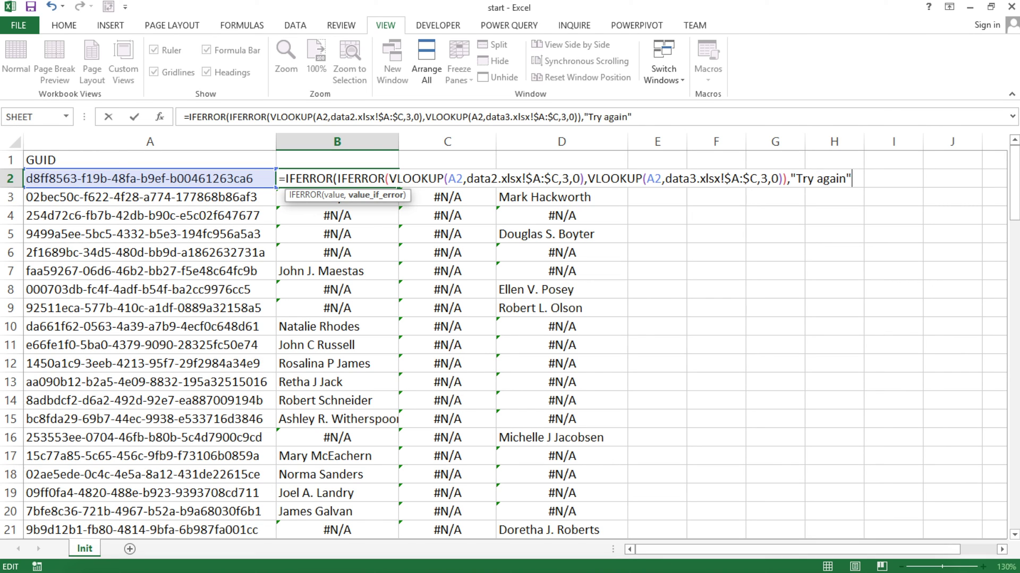
{"action": "key", "text": "Return"}
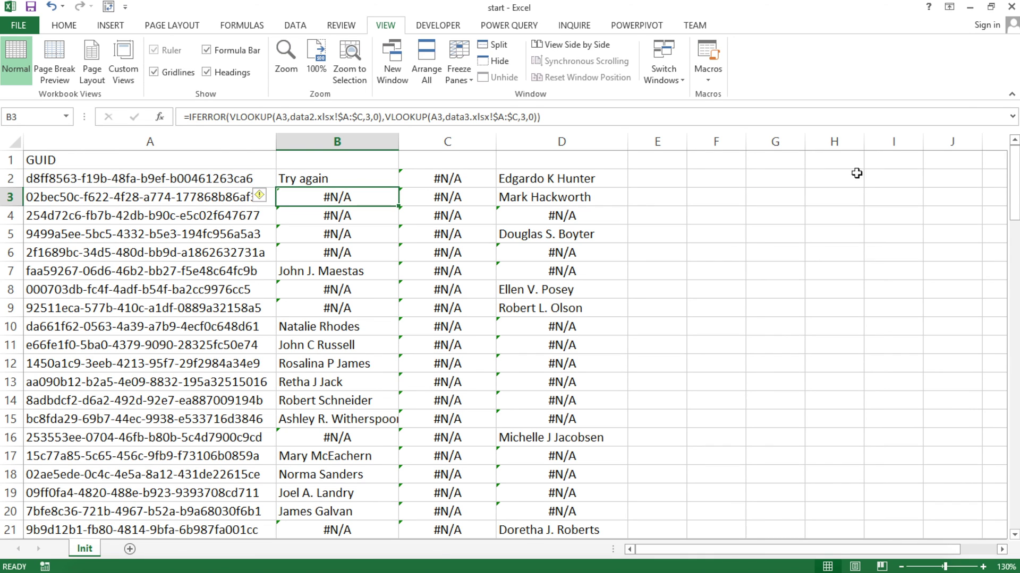
{"action": "left_click", "coordinate": [371, 184]}
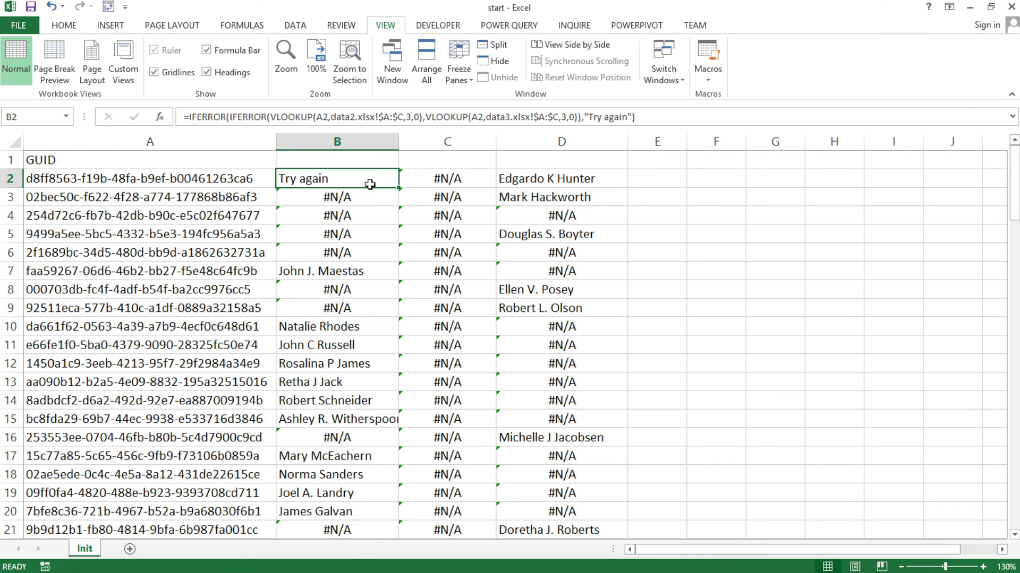
{"action": "double_click", "coordinate": [398, 188]}
Copy the data1 VLOOKUP expression from D2 without its equals sign, leaving the cell as is.
{"action": "double_click", "coordinate": [544, 178]}
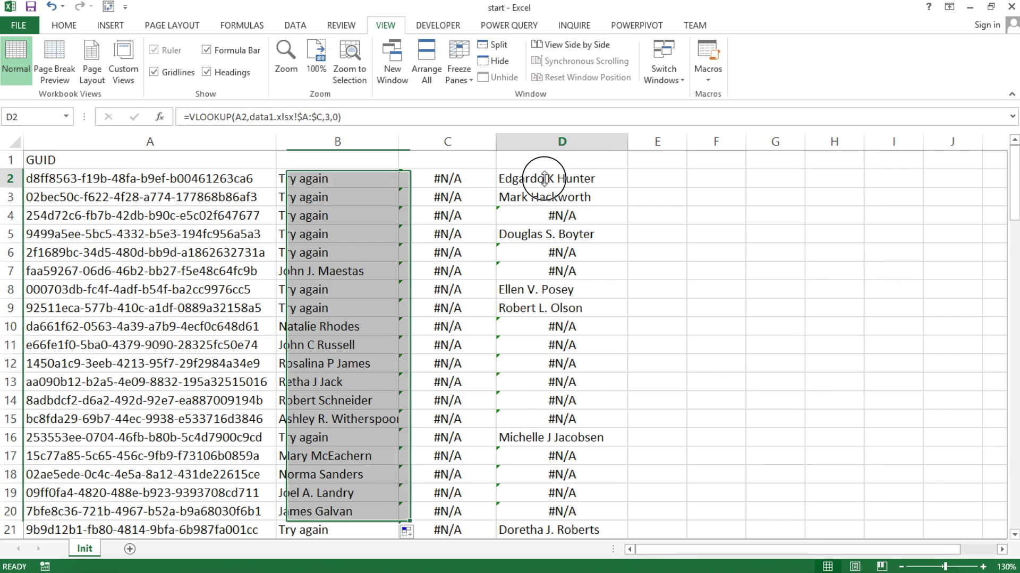
{"action": "left_click_drag", "start_coordinate": [508, 179], "coordinate": [723, 171]}
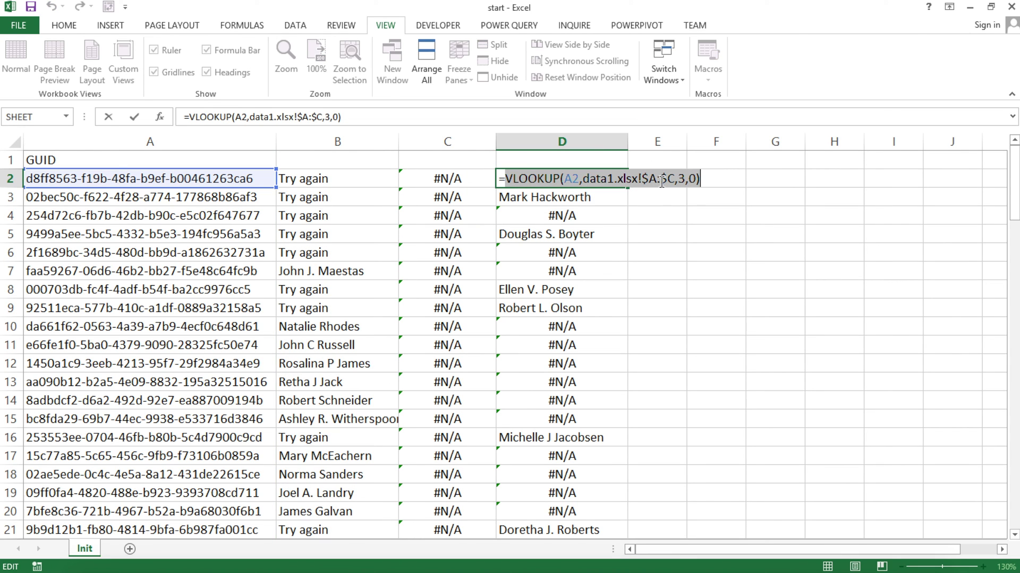
{"action": "key", "text": "ctrl+c"}
{"action": "key", "text": "Escape"}
{"action": "left_click", "coordinate": [330, 178]}
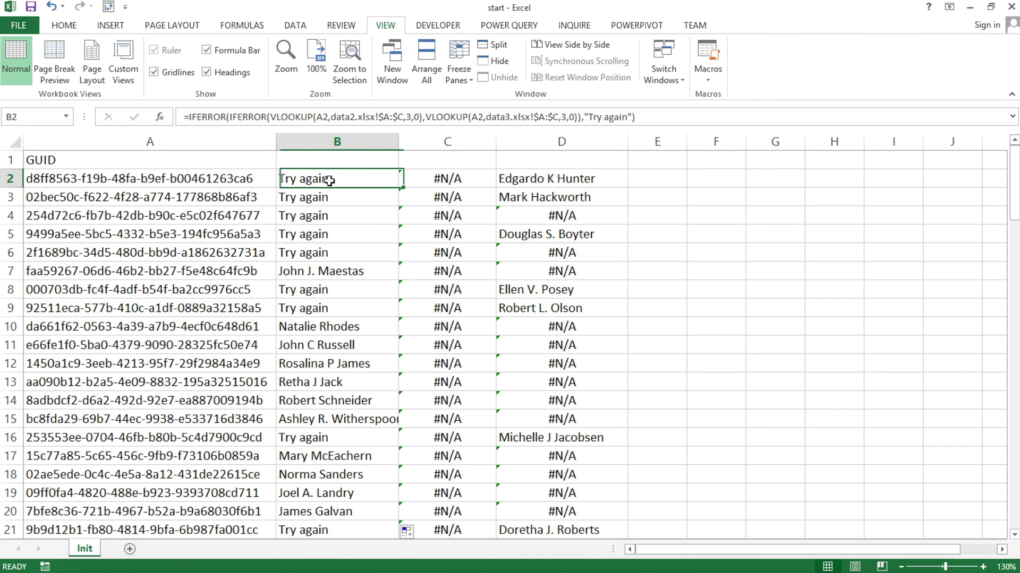
Replace "Try again" in the nested B2 IFERROR formula with the copied data1 VLOOKUP and fill the formula down column B.
{"action": "double_click", "coordinate": [336, 180]}
{"action": "left_click_drag", "start_coordinate": [853, 180], "coordinate": [790, 179]}
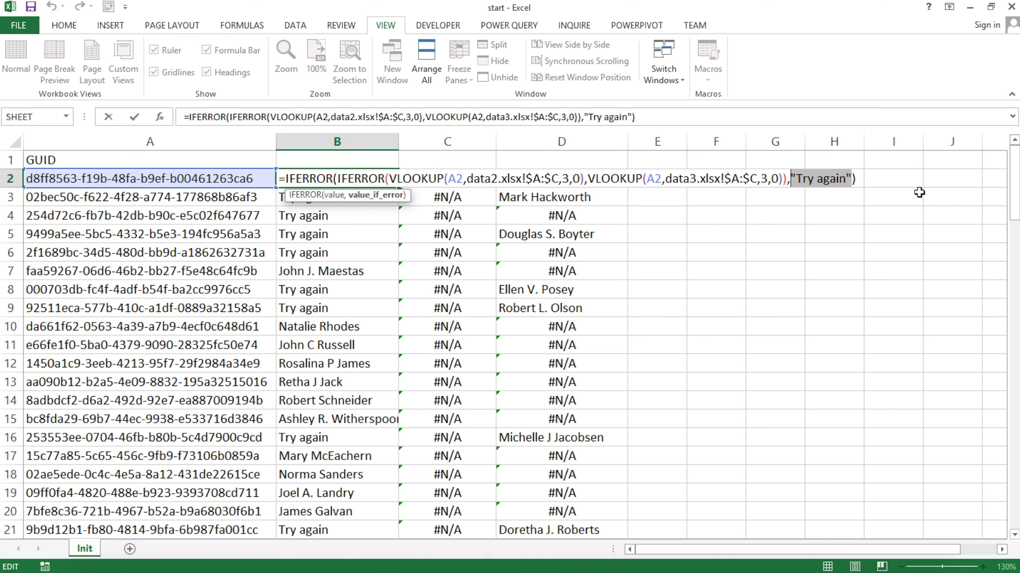
{"action": "key", "text": "Delete"}
{"action": "key", "text": "ctrl+v"}
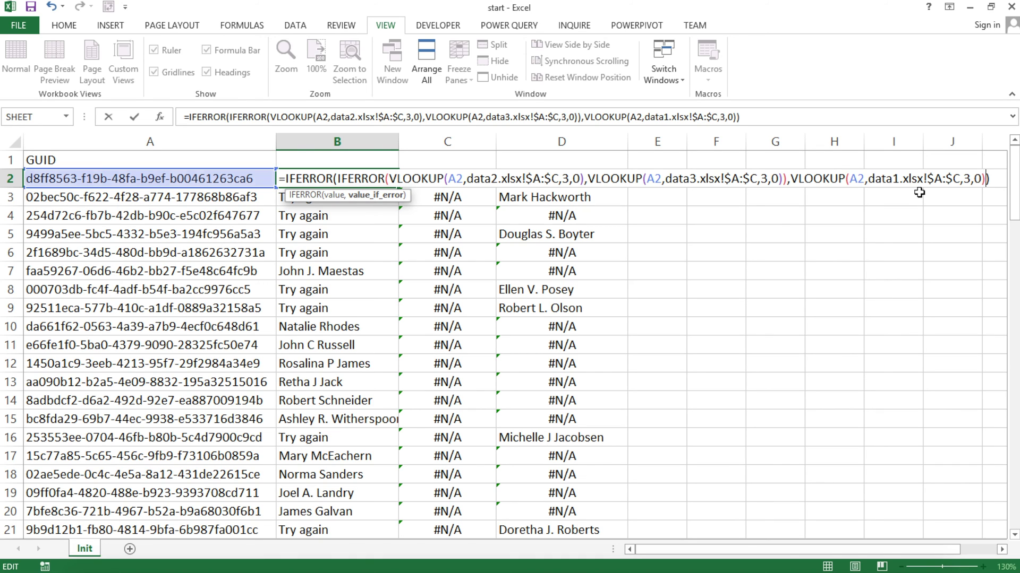
{"action": "key", "text": "Return"}
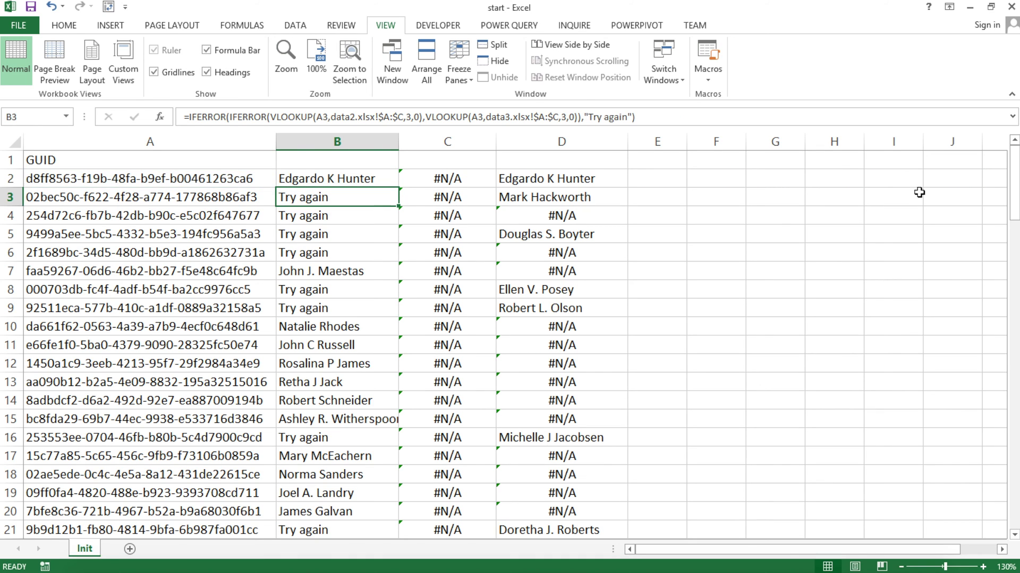
{"action": "left_click", "coordinate": [378, 183]}
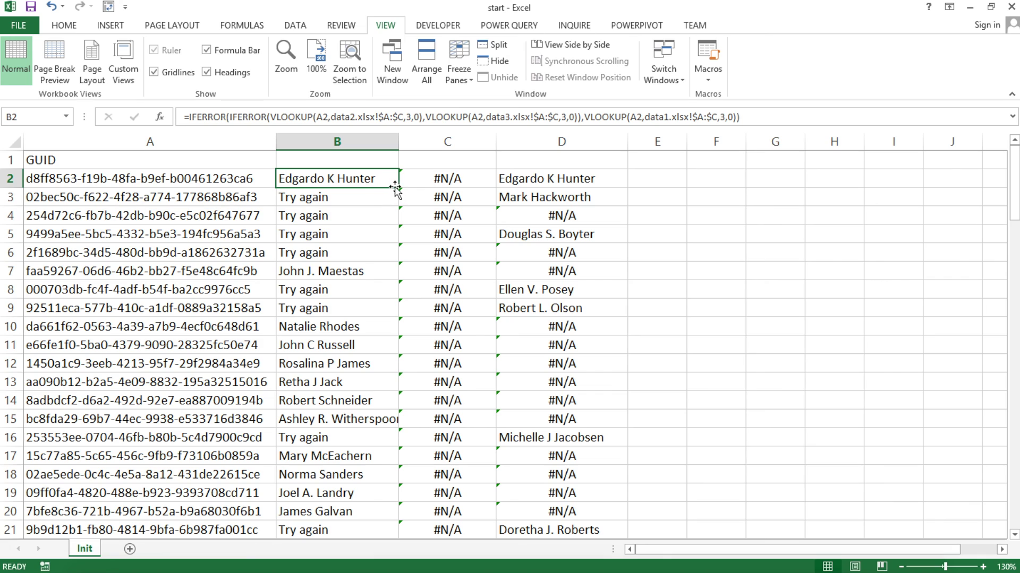
{"action": "double_click", "coordinate": [398, 187]}
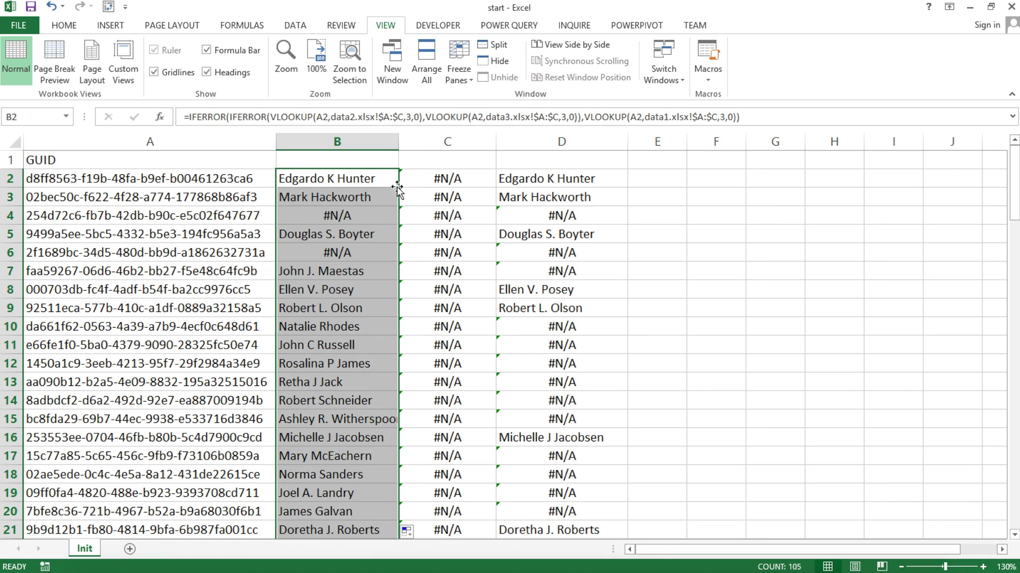
Review the combined lookup results down column B and check the formulas in B4 and B6.
{"action": "scroll", "coordinate": [367, 249], "scroll_direction": "down", "scroll_amount": 8}
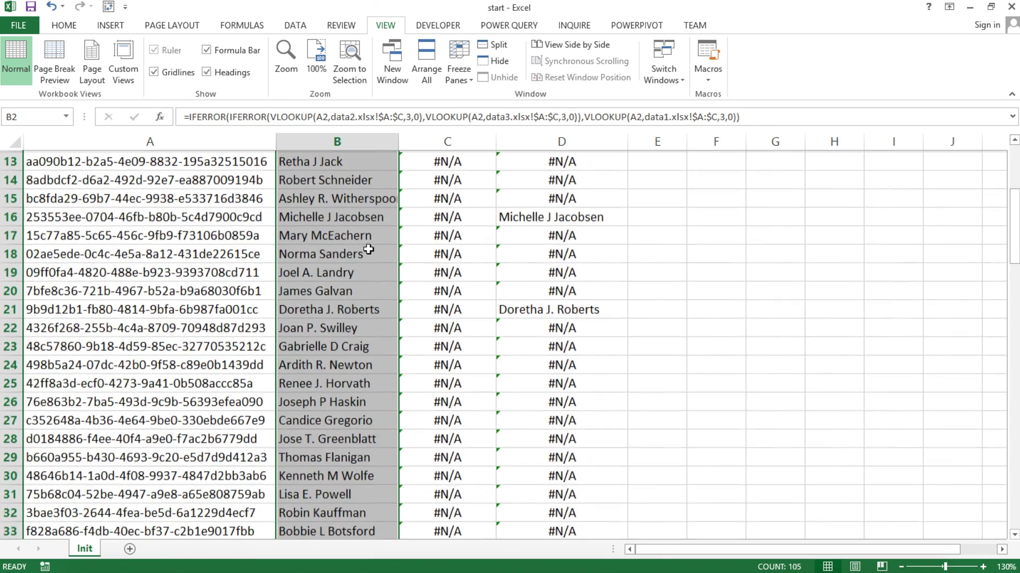
{"action": "scroll", "coordinate": [368, 250], "scroll_direction": "down", "scroll_amount": 16}
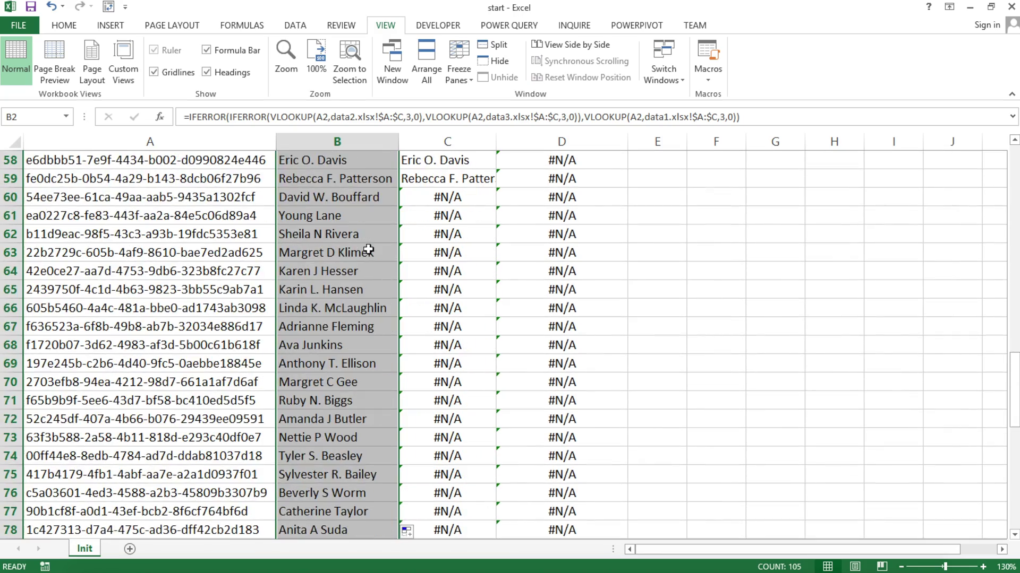
{"action": "scroll", "coordinate": [369, 250], "scroll_direction": "down", "scroll_amount": 7}
{"action": "scroll", "coordinate": [368, 250], "scroll_direction": "up", "scroll_amount": 20}
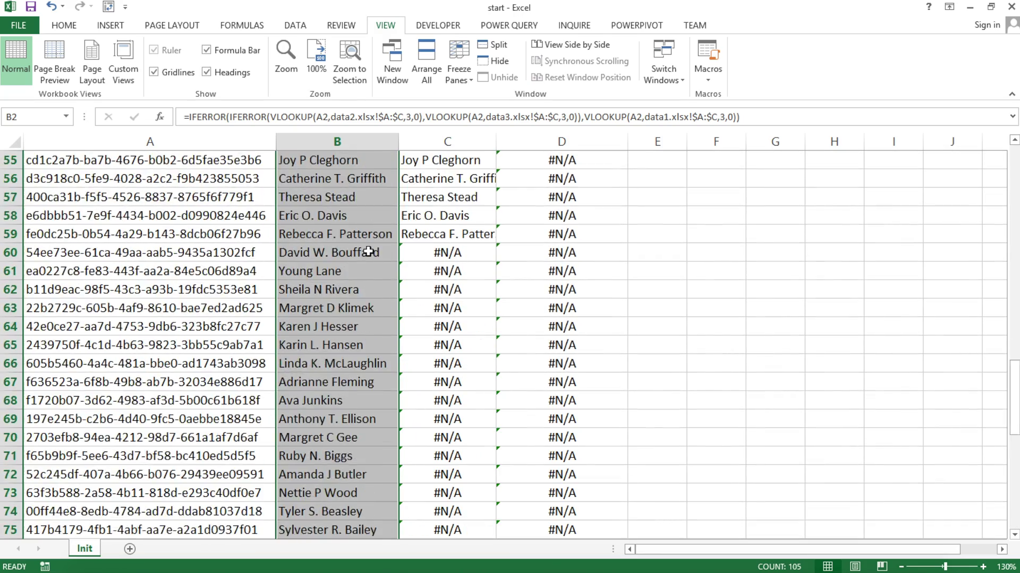
{"action": "scroll", "coordinate": [369, 252], "scroll_direction": "up", "scroll_amount": 3}
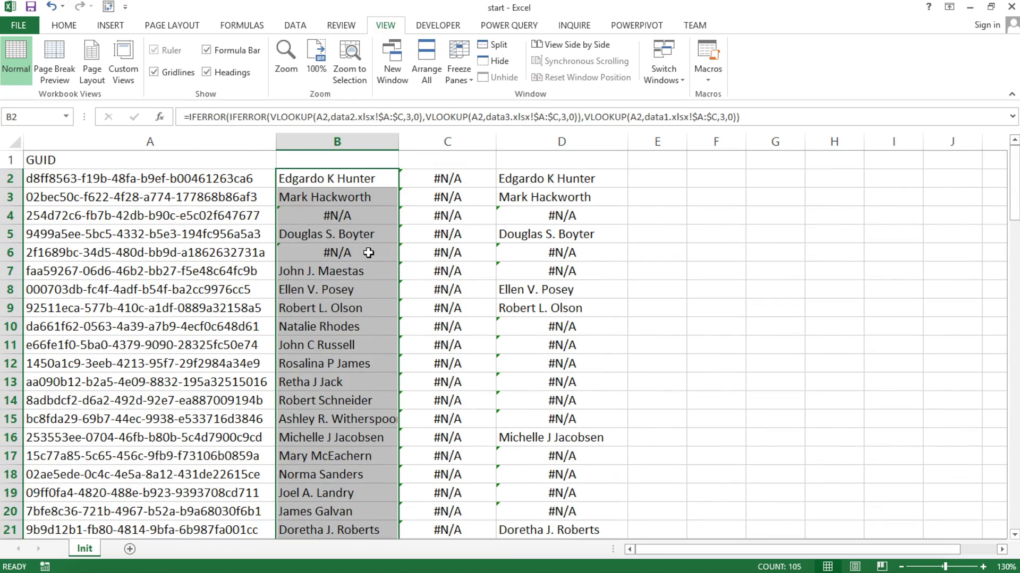
{"action": "left_click", "coordinate": [335, 219]}
{"action": "left_click", "coordinate": [339, 248]}
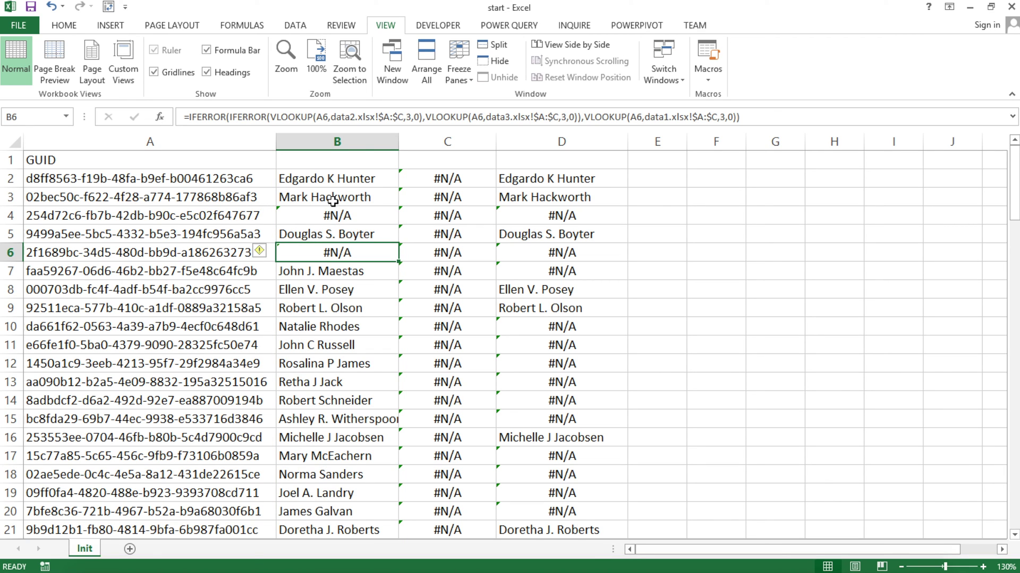
{"action": "left_click", "coordinate": [333, 217]}
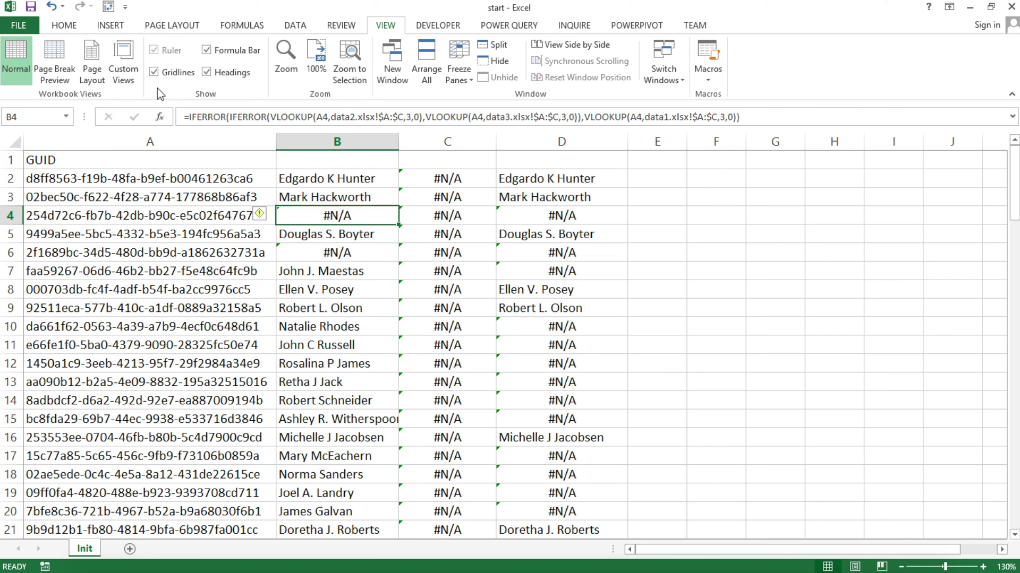
Undo the IFERROR edits and fills in column B, back to the plain data2 VLOOKUP formulas.
{"action": "key", "text": "ctrl+z"}
{"action": "key", "text": "ctrl+z"}
{"action": "key", "text": "ctrl+z"}
{"action": "key", "text": "ctrl+z"}
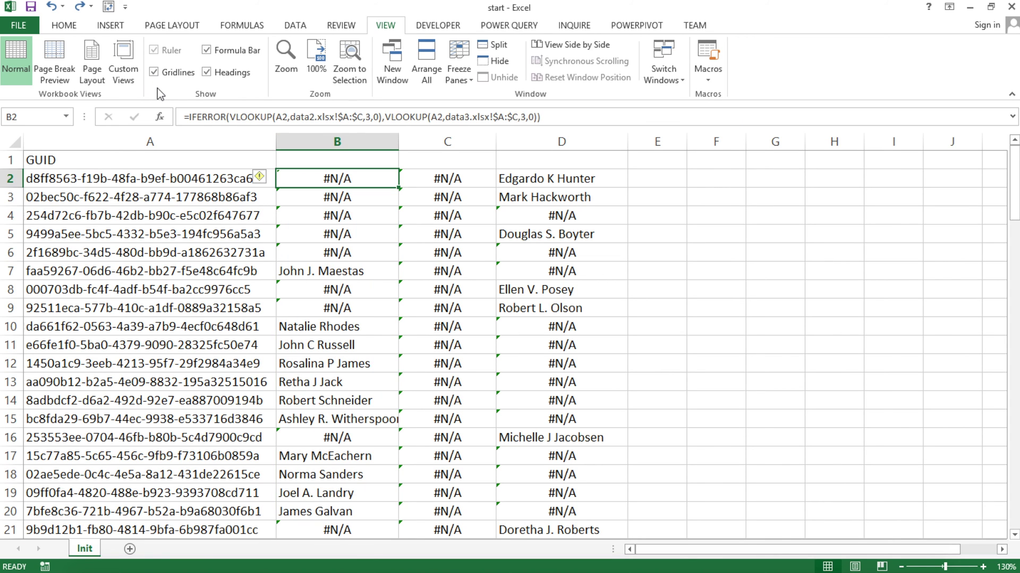
{"action": "key", "text": "ctrl+z"}
{"action": "key", "text": "ctrl+z"}
{"action": "key", "text": "ctrl+z"}
{"action": "key", "text": "ctrl+z"}
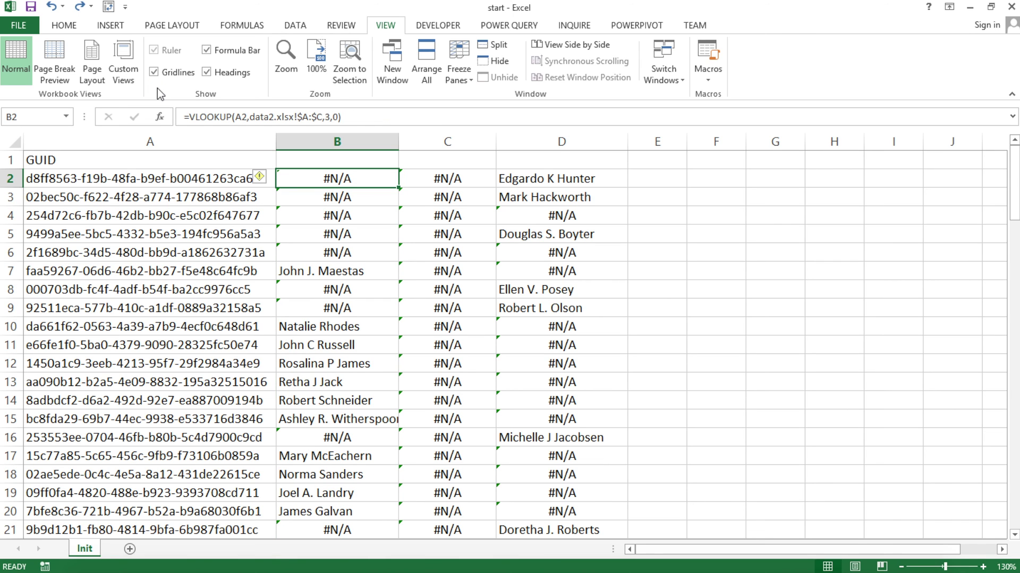
Examine the separate data2, data3 and data1 VLOOKUP formulas in B2, C2 and D2 and the results down column B.
{"action": "left_click", "coordinate": [442, 179]}
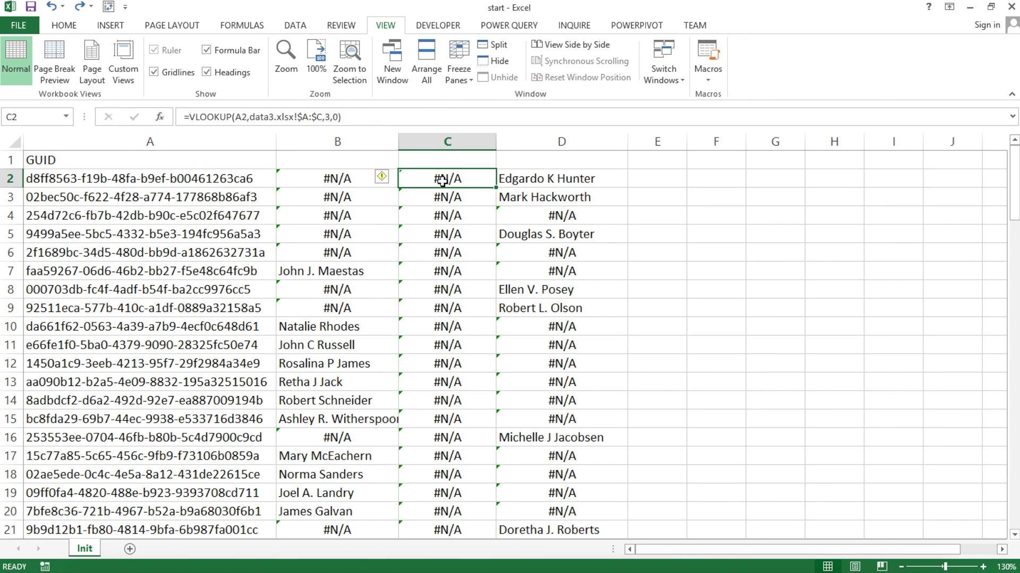
{"action": "left_click", "coordinate": [536, 179]}
{"action": "left_click", "coordinate": [352, 183]}
{"action": "key", "text": "ctrl+Down"}
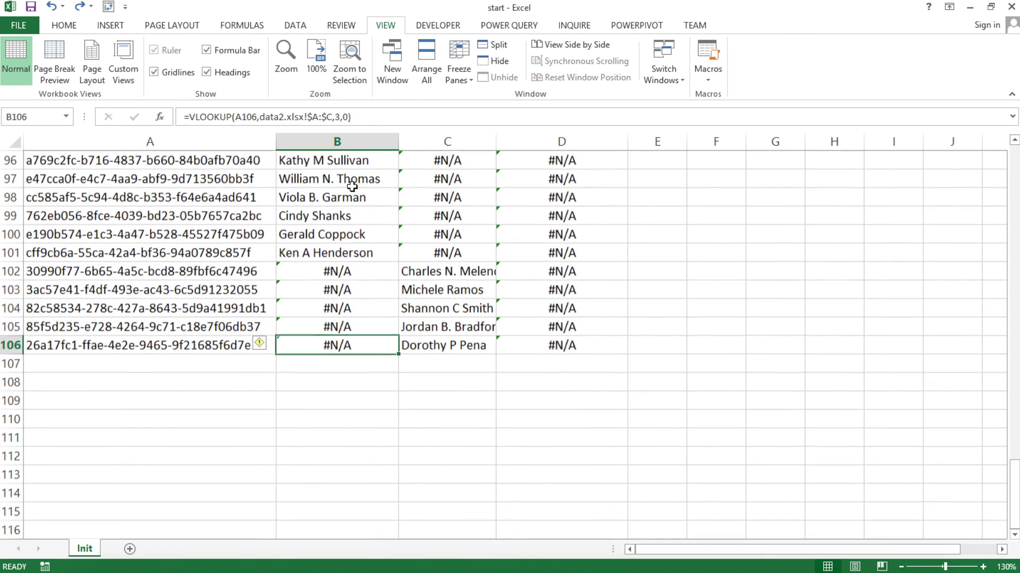
{"action": "scroll", "coordinate": [361, 213], "scroll_direction": "up", "scroll_amount": 15}
{"action": "scroll", "coordinate": [368, 220], "scroll_direction": "up", "scroll_amount": 9}
{"action": "left_click", "coordinate": [366, 215]}
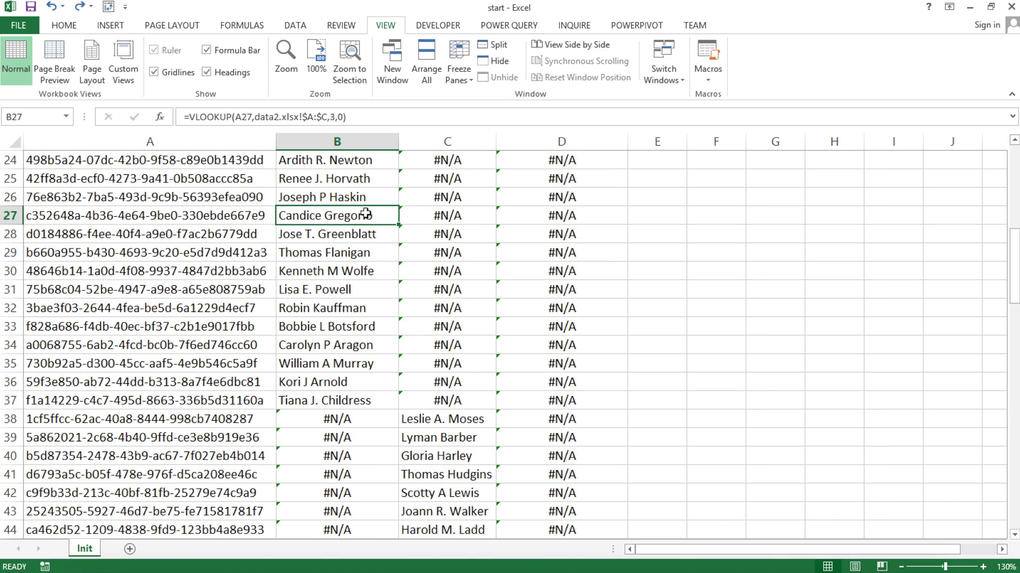
{"action": "key", "text": "ctrl+Up"}
{"action": "scroll", "coordinate": [358, 180], "scroll_direction": "up", "scroll_amount": 1}
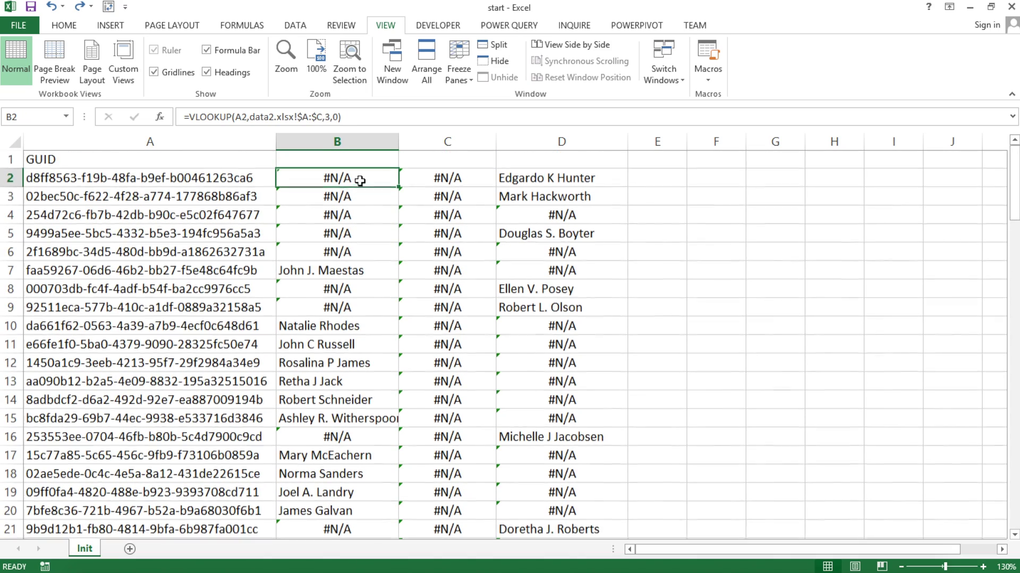
{"action": "double_click", "coordinate": [344, 179]}
{"action": "key", "text": "Escape"}
{"action": "double_click", "coordinate": [462, 171]}
{"action": "key", "text": "Escape"}
{"action": "left_click", "coordinate": [544, 181]}
{"action": "double_click", "coordinate": [544, 181]}
{"action": "key", "text": "Escape"}
Insert an empty column before the data2 lookups in column B and enter the header "Final formula" in B1.
{"action": "left_click", "coordinate": [332, 142]}
{"action": "right_click", "coordinate": [332, 141]}
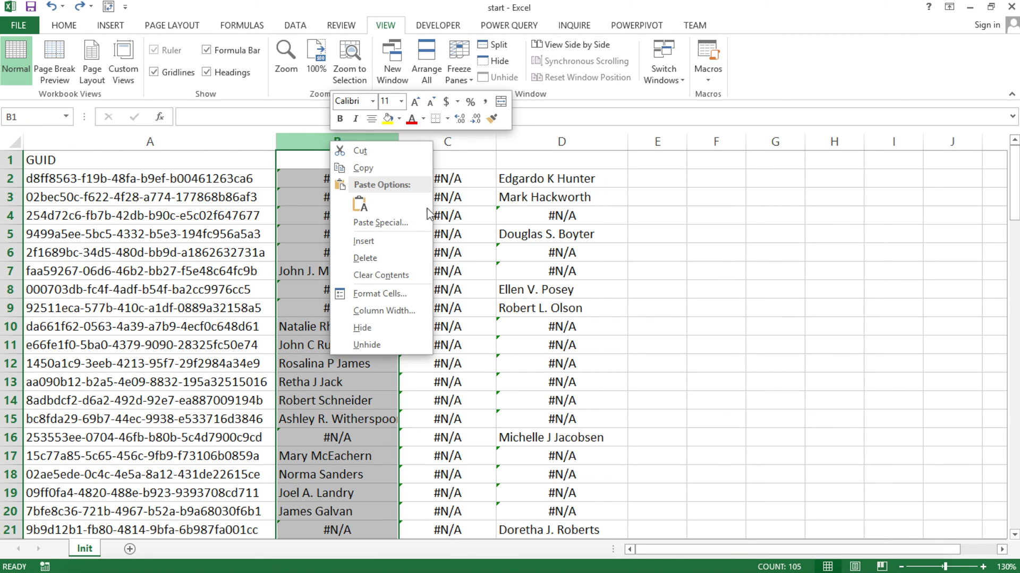
{"action": "left_click", "coordinate": [403, 242]}
{"action": "left_click", "coordinate": [379, 159]}
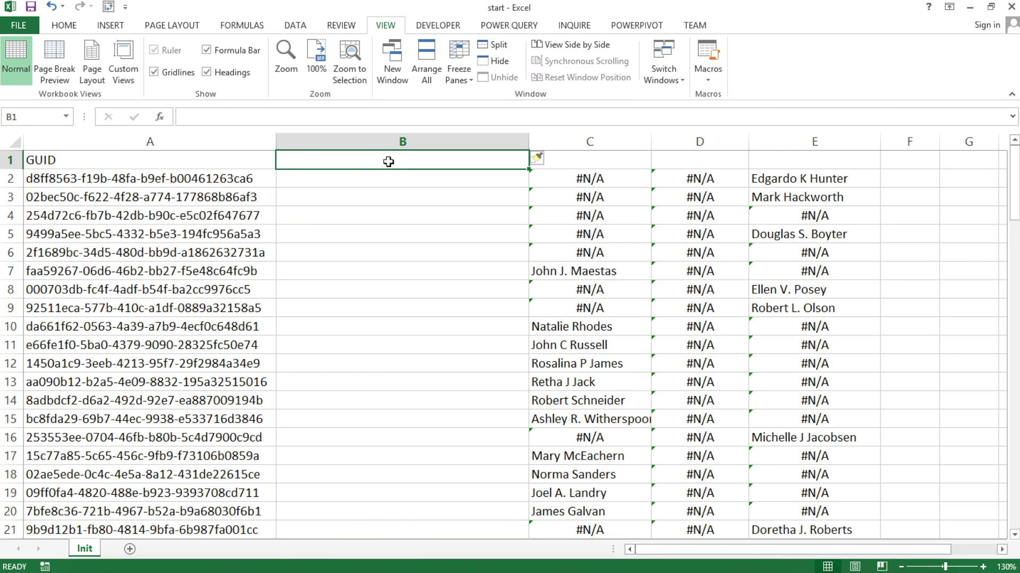
{"action": "type", "text": "Final formula"}
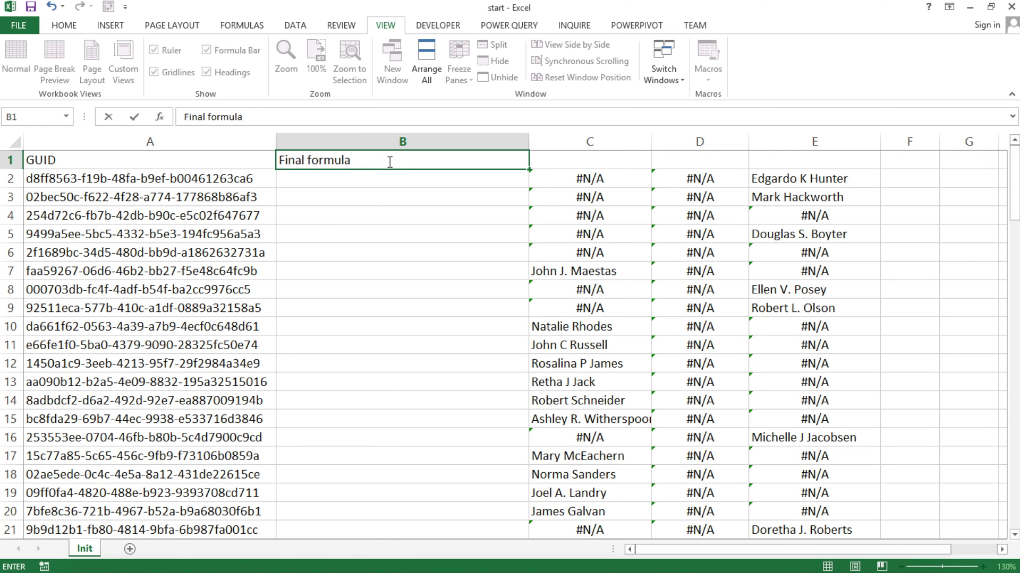
{"action": "key", "text": "Return"}
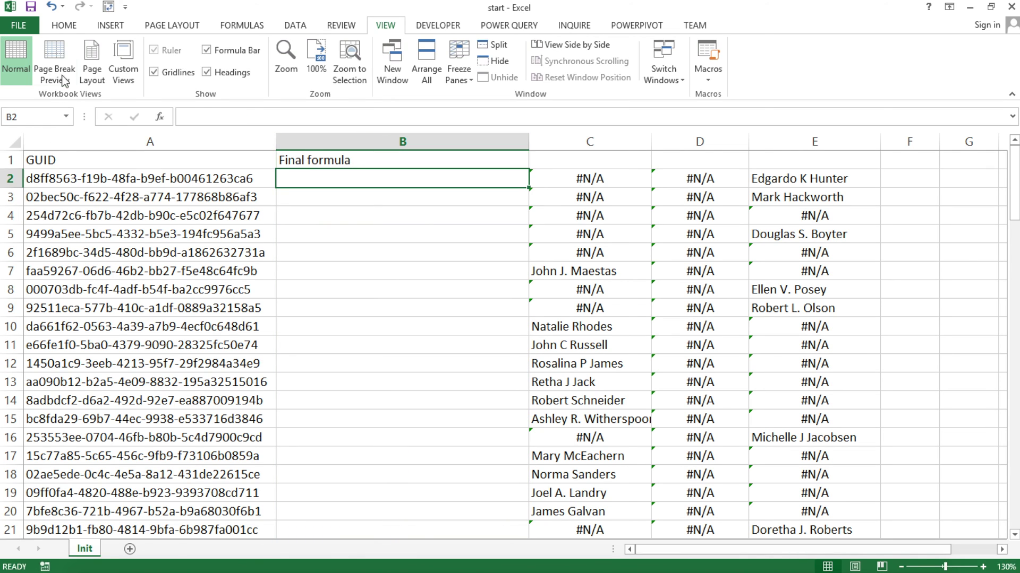
{"action": "left_click", "coordinate": [63, 27]}
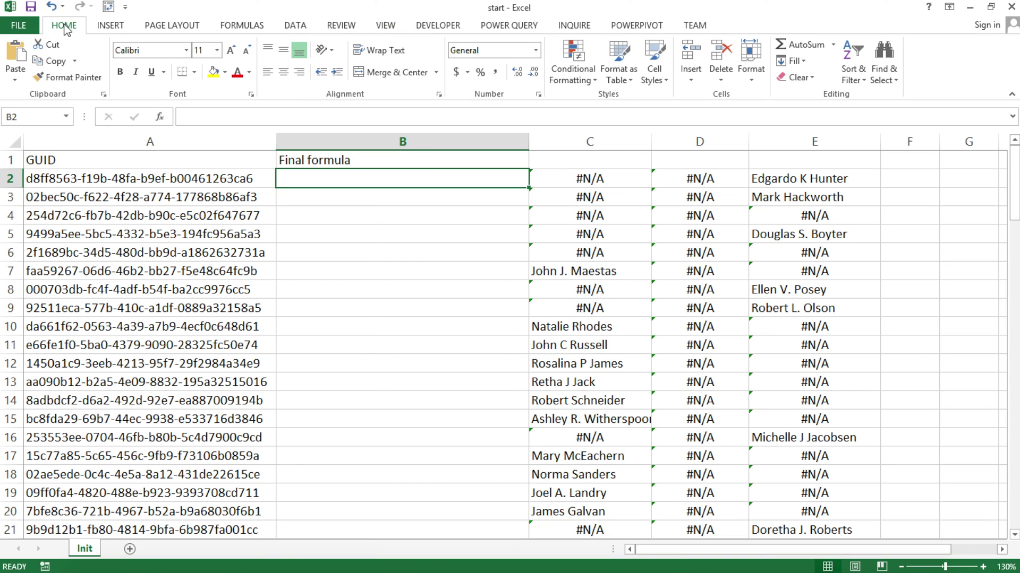
{"action": "left_click", "coordinate": [391, 29]}
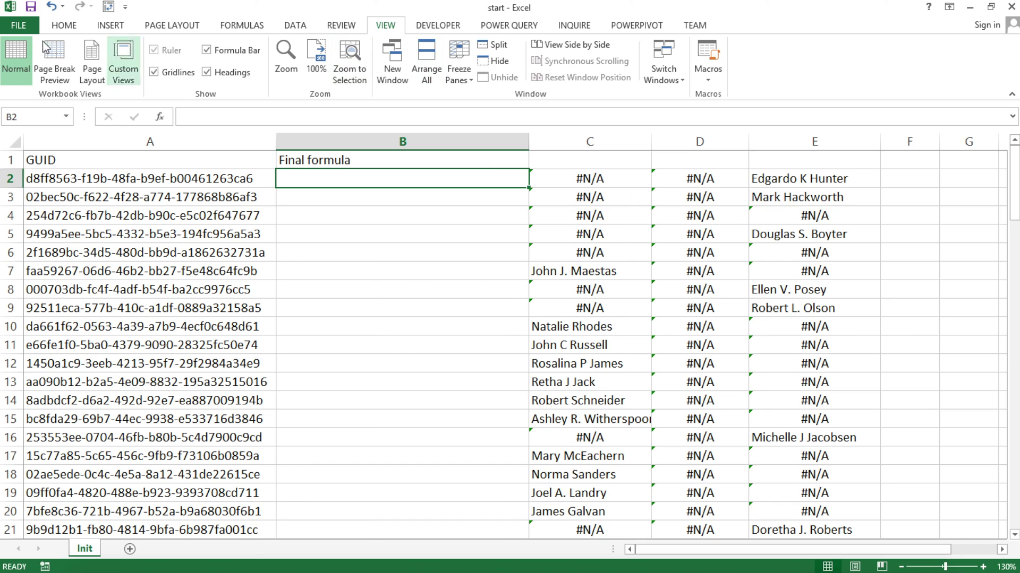
Show the Office clipboard and clear all items collected in it.
{"action": "left_click", "coordinate": [67, 26]}
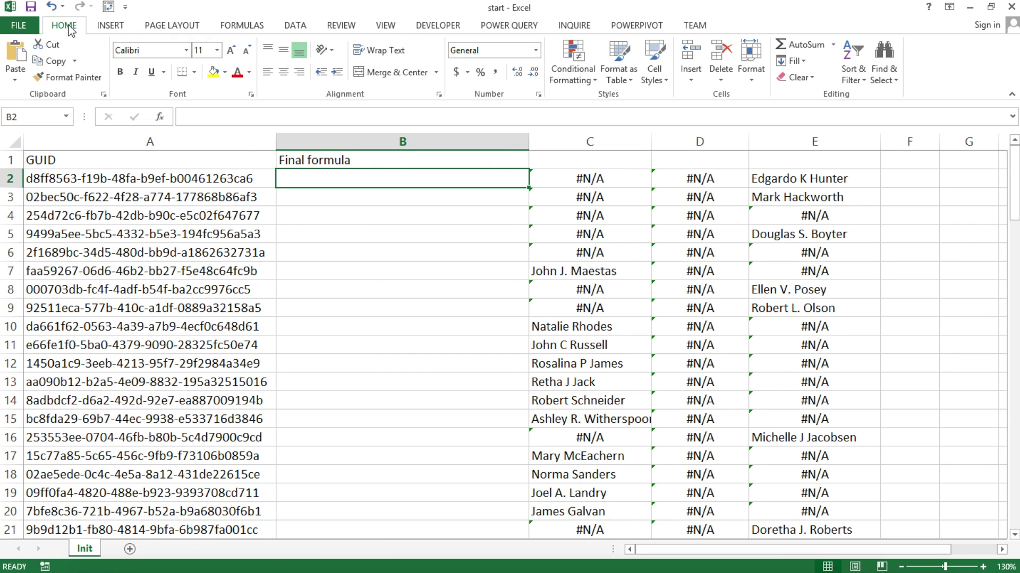
{"action": "left_click", "coordinate": [104, 95]}
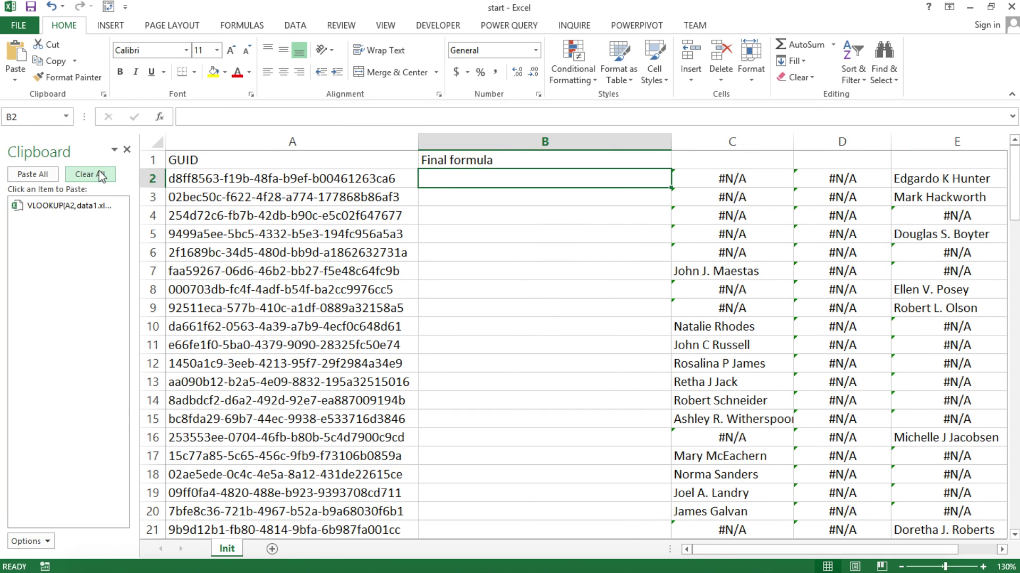
{"action": "left_click", "coordinate": [101, 176]}
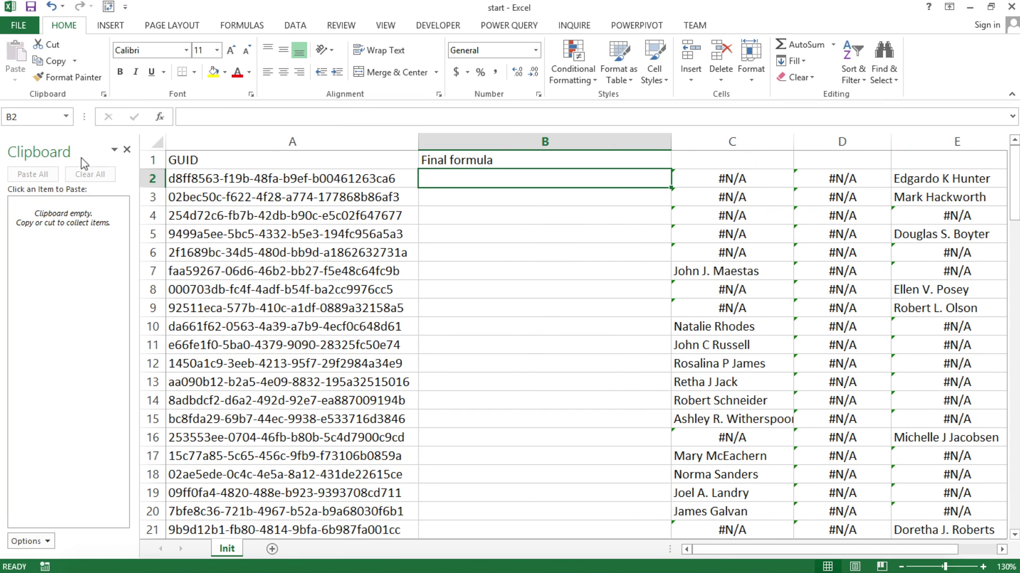
Copy the data2 VLOOKUP expression from C2 to the clipboard, without its equals sign, leaving the cell unedited.
{"action": "left_click", "coordinate": [742, 180]}
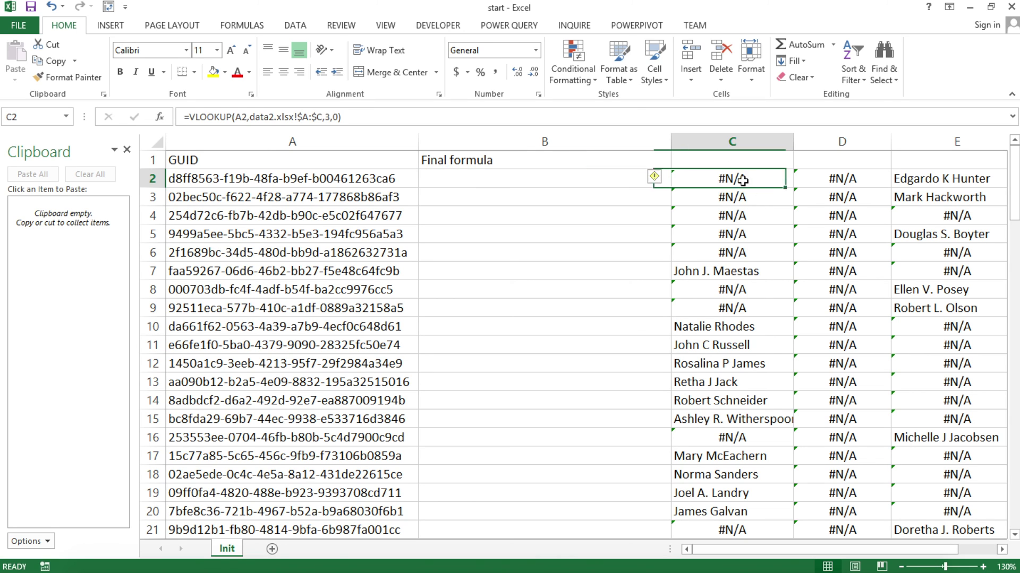
{"action": "key", "text": "F2"}
{"action": "left_click", "coordinate": [679, 178]}
{"action": "left_click_drag", "start_coordinate": [679, 177], "coordinate": [900, 177]}
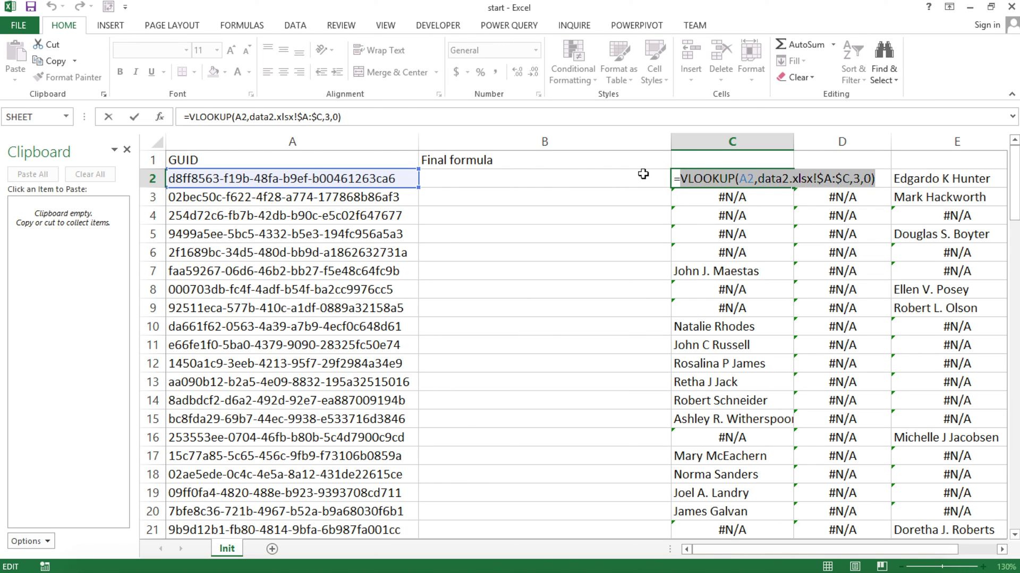
{"action": "key", "text": "ctrl+c"}
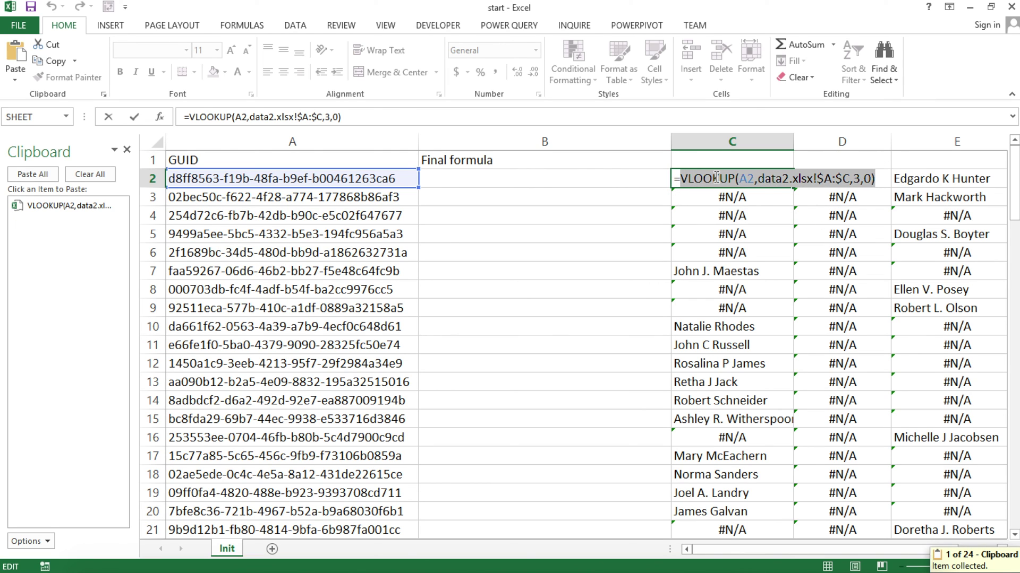
{"action": "key", "text": "Escape"}
Collect the data3 VLOOKUP from D2 and the data1 VLOOKUP from E2 on the clipboard, both without the equals sign.
{"action": "double_click", "coordinate": [823, 178]}
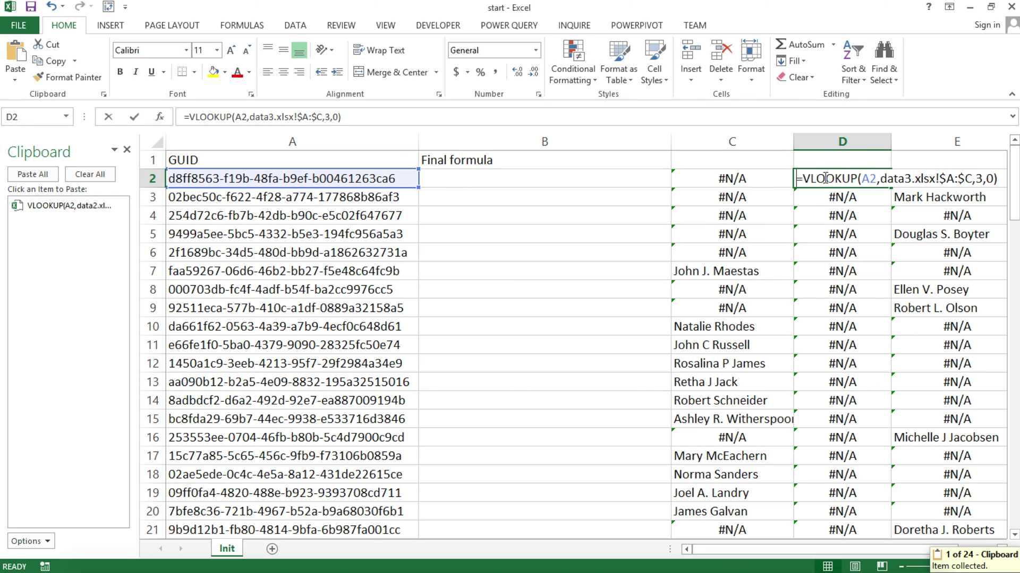
{"action": "left_click_drag", "start_coordinate": [802, 178], "coordinate": [1005, 179]}
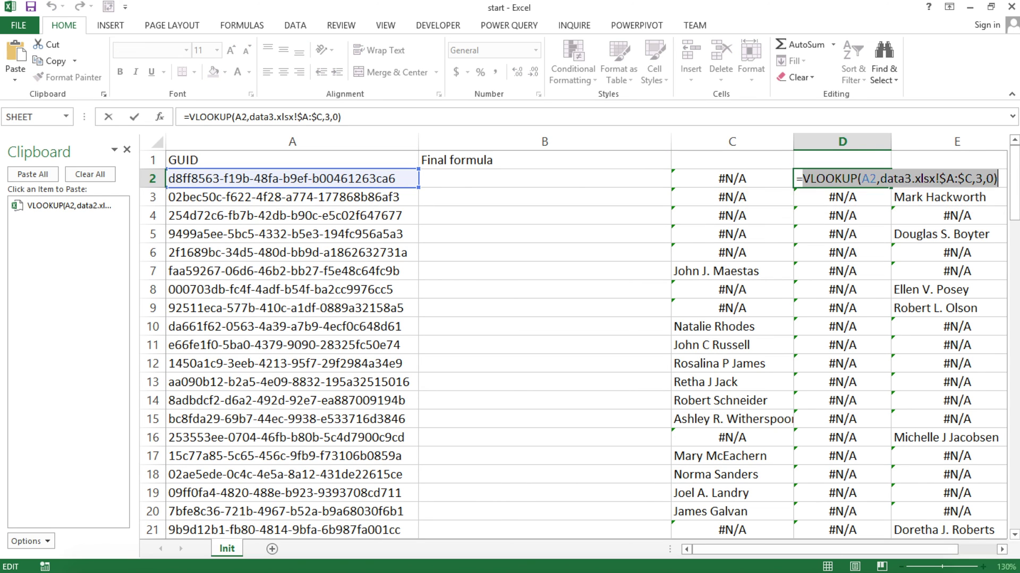
{"action": "key", "text": "ctrl+c"}
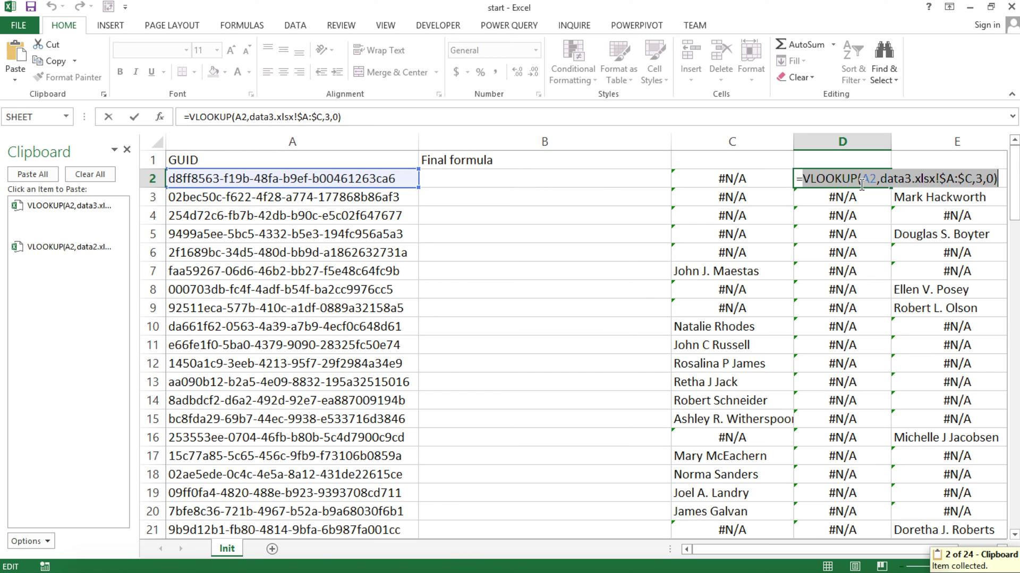
{"action": "key", "text": "Escape"}
{"action": "double_click", "coordinate": [922, 178]}
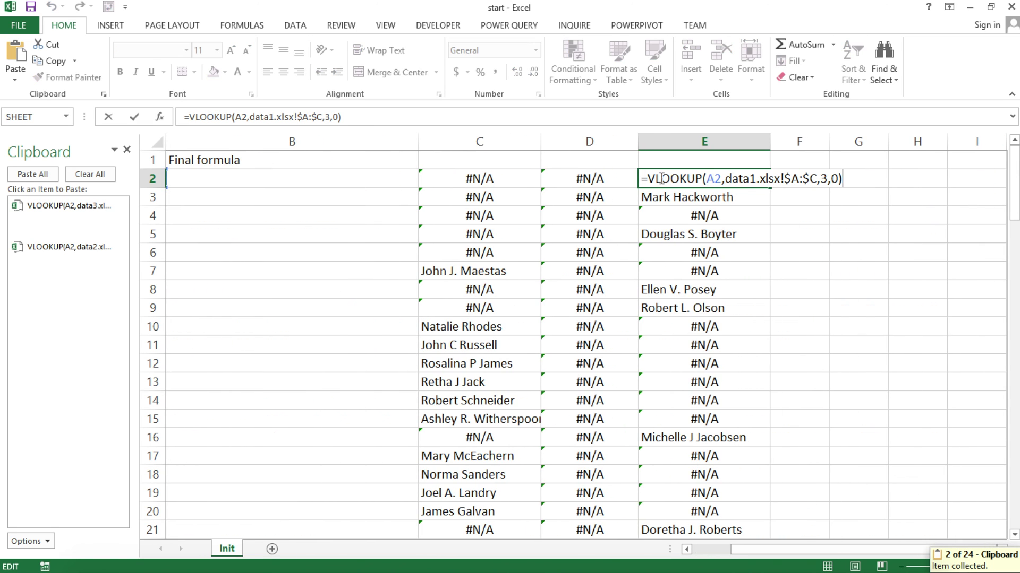
{"action": "left_click_drag", "start_coordinate": [651, 178], "coordinate": [886, 181]}
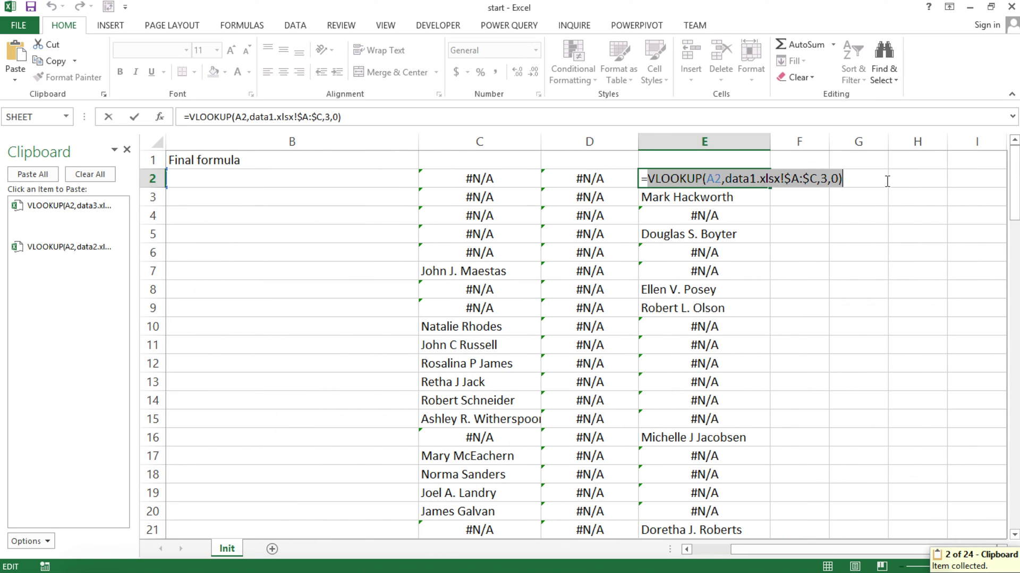
{"action": "key", "text": "ctrl+c"}
{"action": "key", "text": "Escape"}
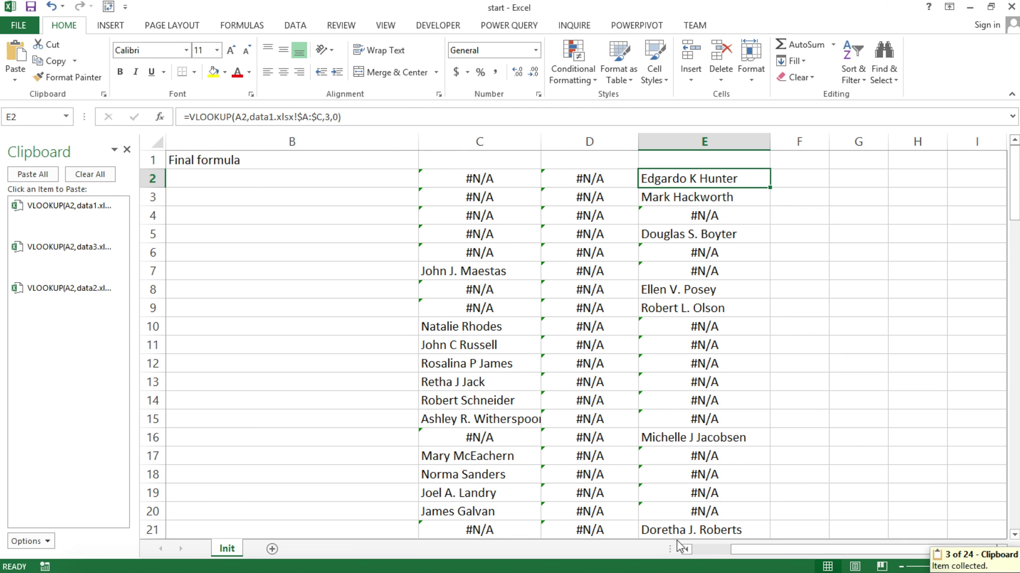
Start the formula in B2 as =IFERROR(VLOOKUP(A2,data1.xlsx!$A:$C,3,0),VLOOKUP(A2,data3.xlsx!$A:$C,3,0)), using the collected lookups.
{"action": "left_click", "coordinate": [716, 551]}
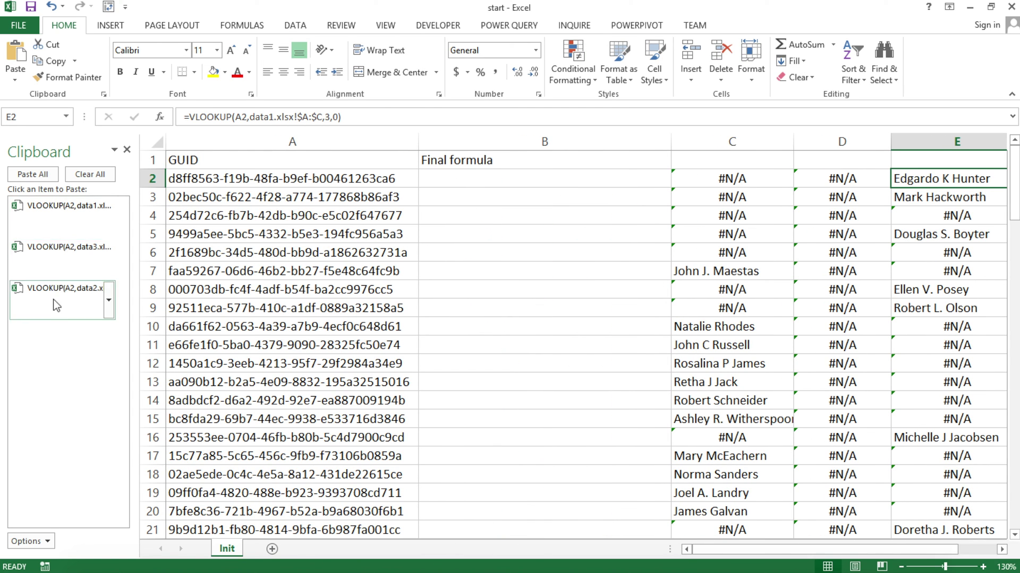
{"action": "left_click", "coordinate": [457, 178]}
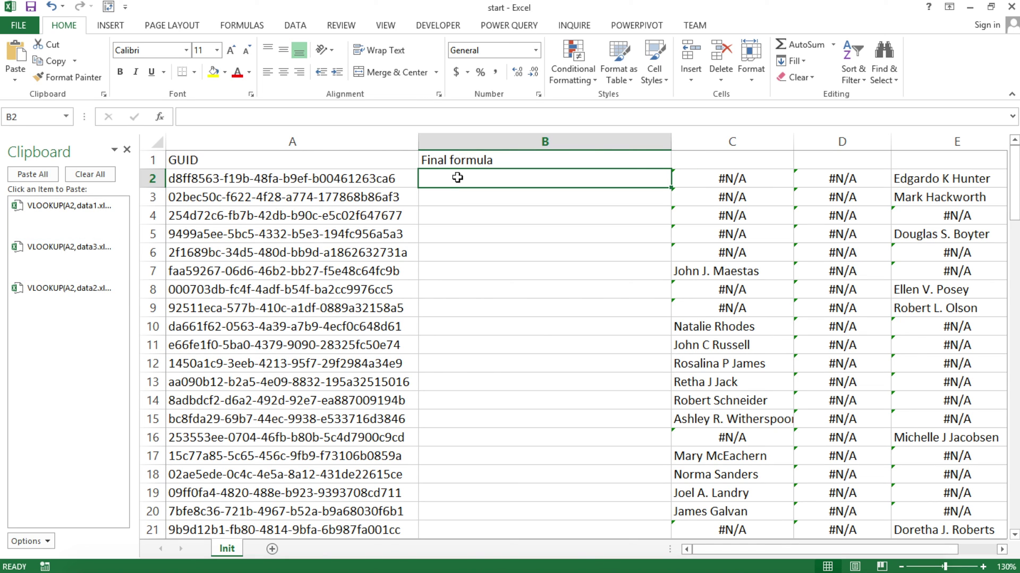
{"action": "type", "text": "=if"}
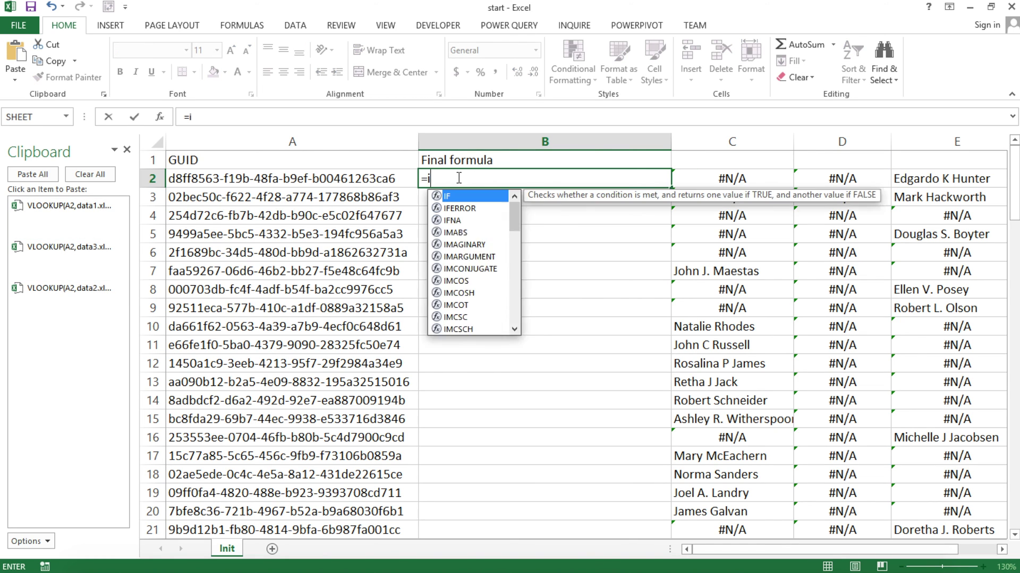
{"action": "key", "text": "Tab"}
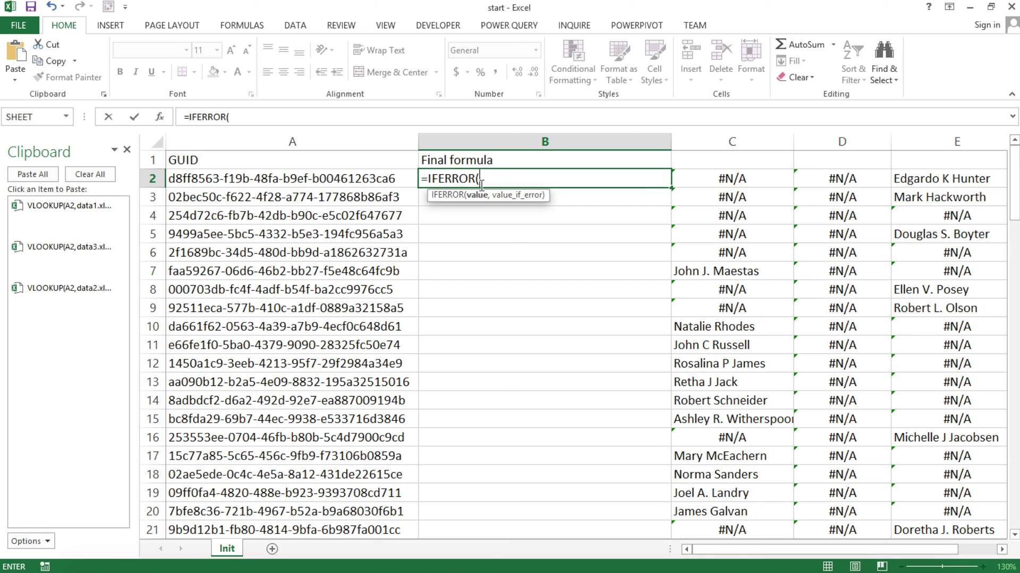
{"action": "left_click", "coordinate": [50, 210]}
{"action": "type", "text": ",data1.xlsx!$A:$C,3,0),"}
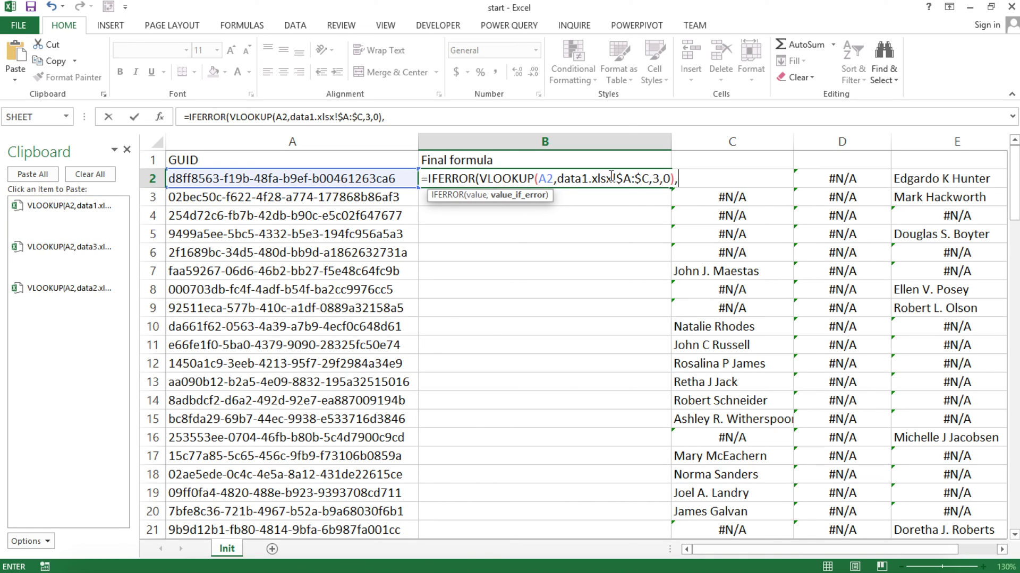
{"action": "left_click", "coordinate": [45, 249]}
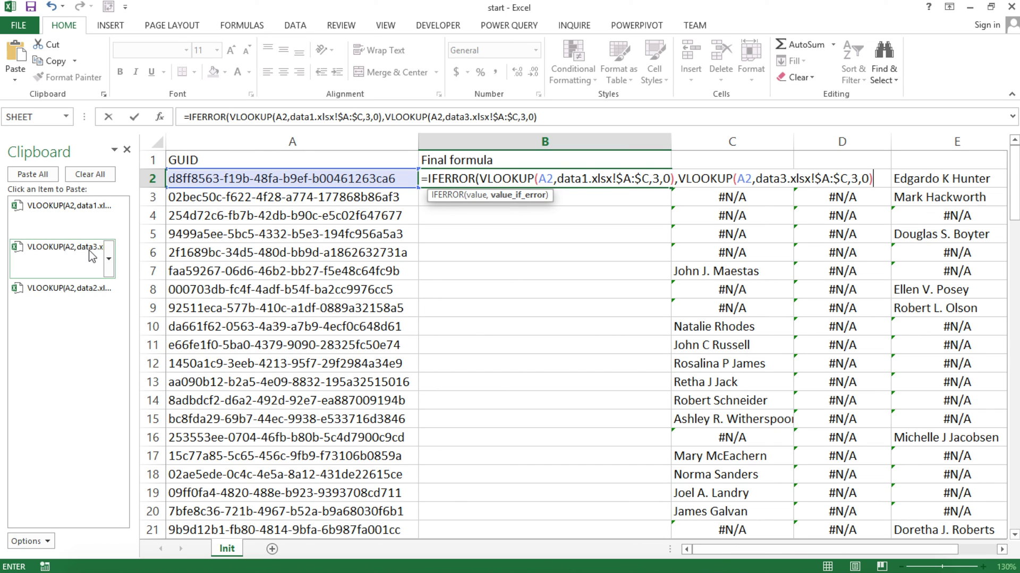
{"action": "type", "text": ")"}
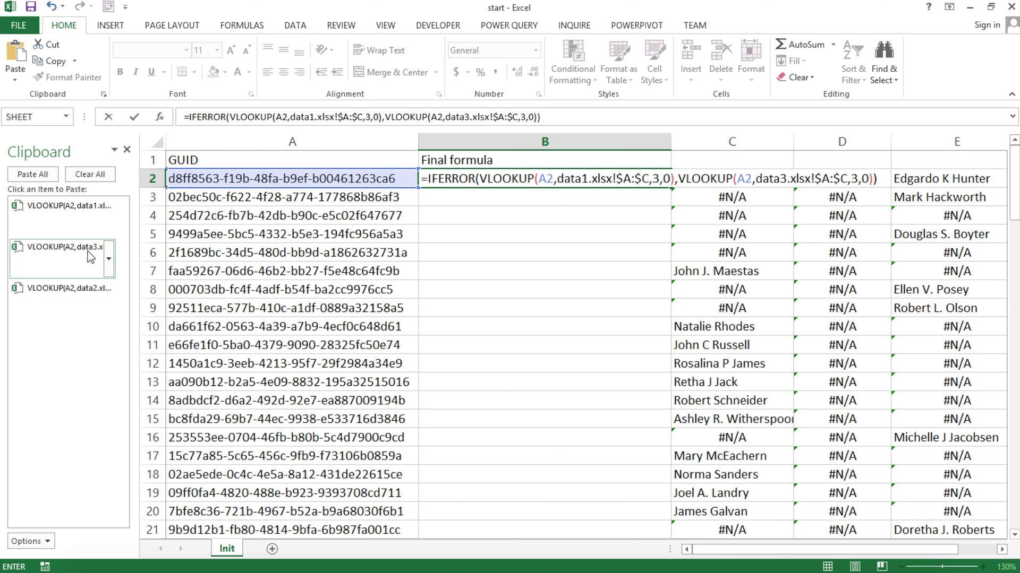
Wrap the B2 formula in an outer IFERROR with VLOOKUP(A2,data2.xlsx!$A:$C,3,0) as the value if error, and enter it.
{"action": "left_click_drag", "start_coordinate": [429, 179], "coordinate": [907, 183]}
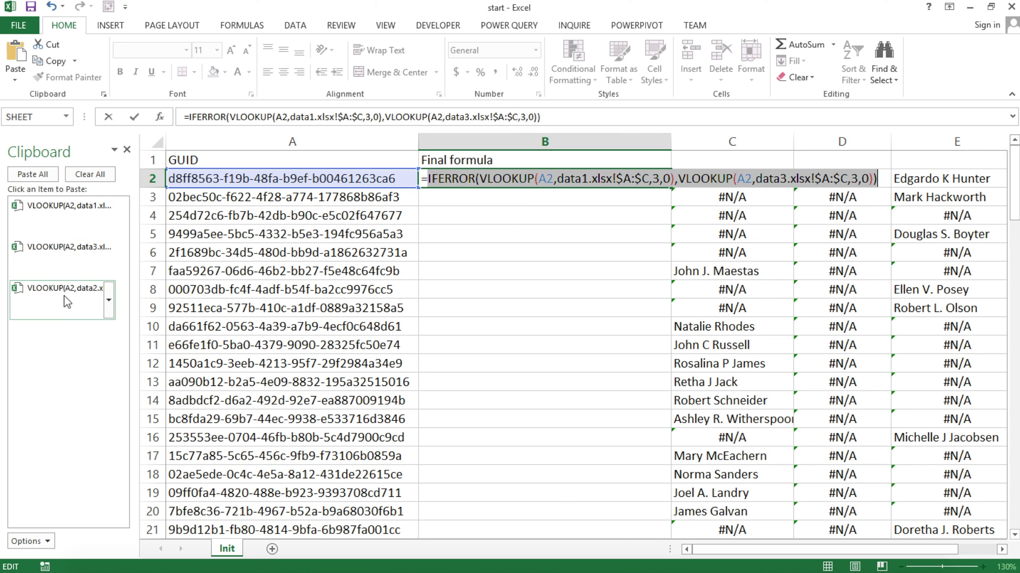
{"action": "left_click", "coordinate": [428, 178]}
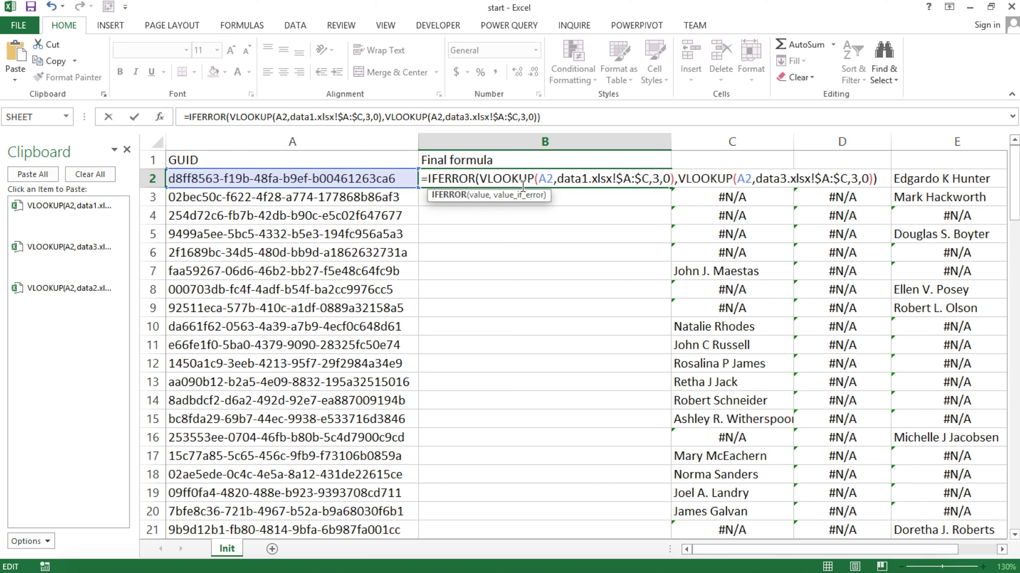
{"action": "left_click", "coordinate": [428, 179]}
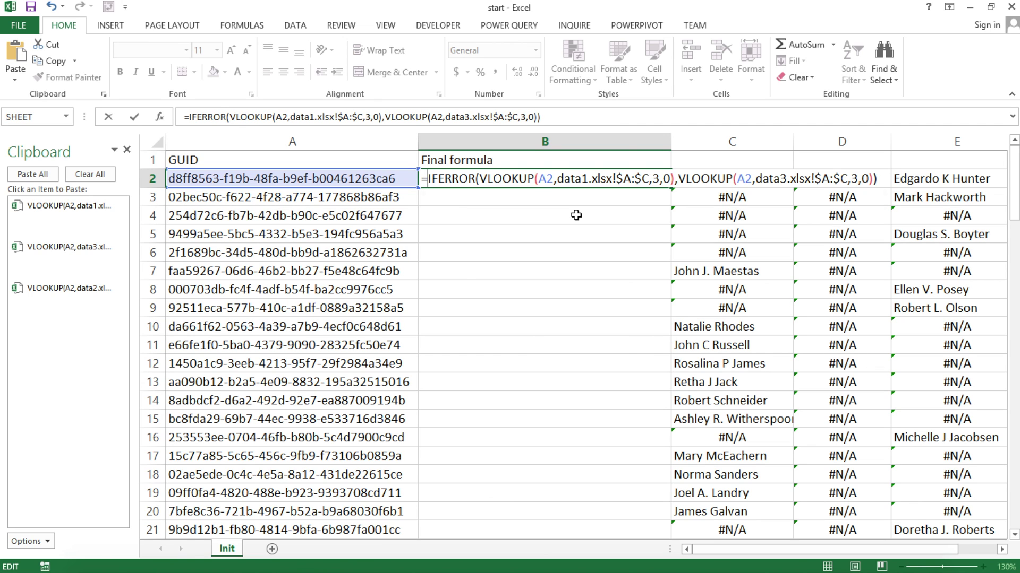
{"action": "type", "text": "iferr"}
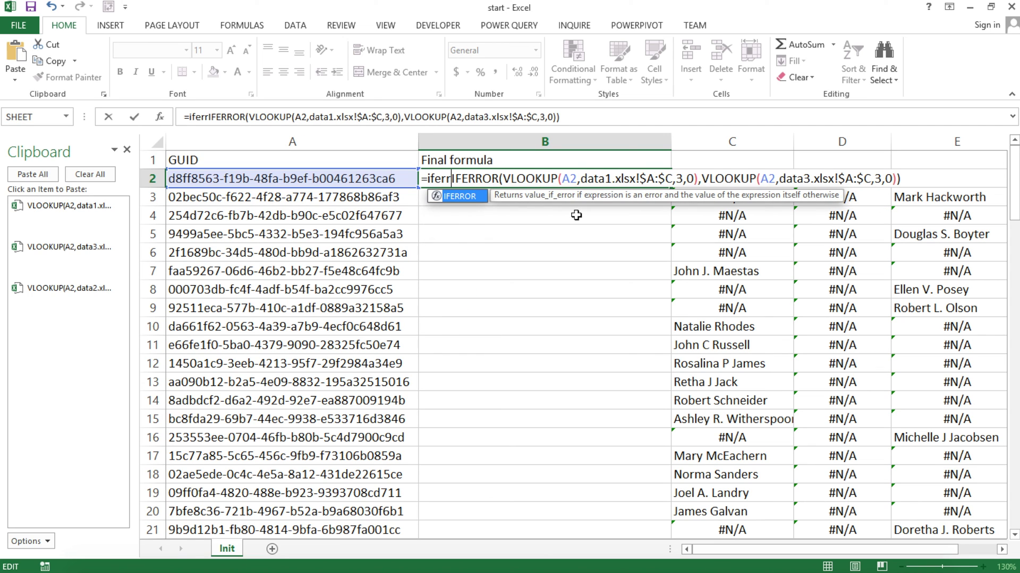
{"action": "type", "text": "or"}
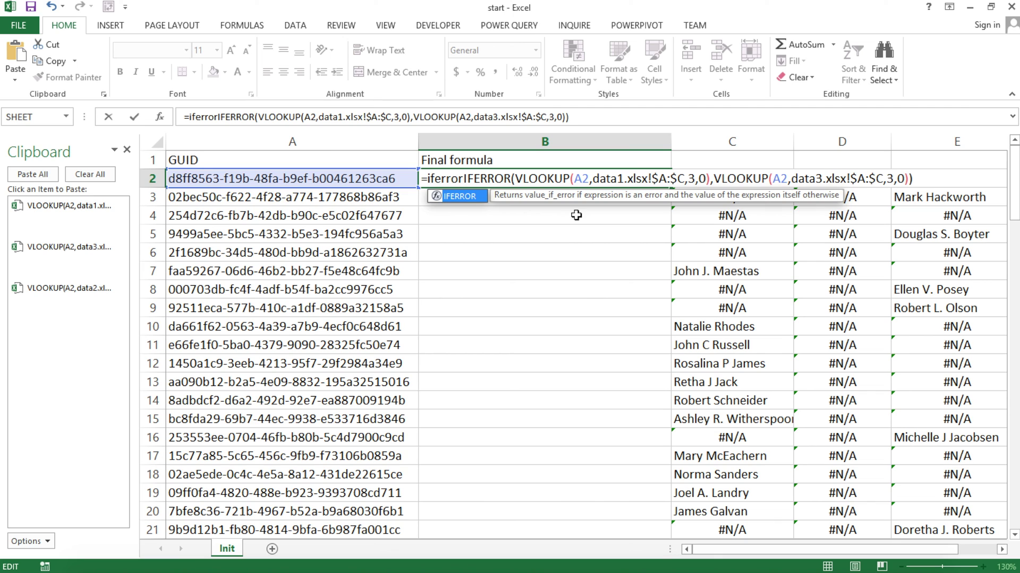
{"action": "type", "text": "("}
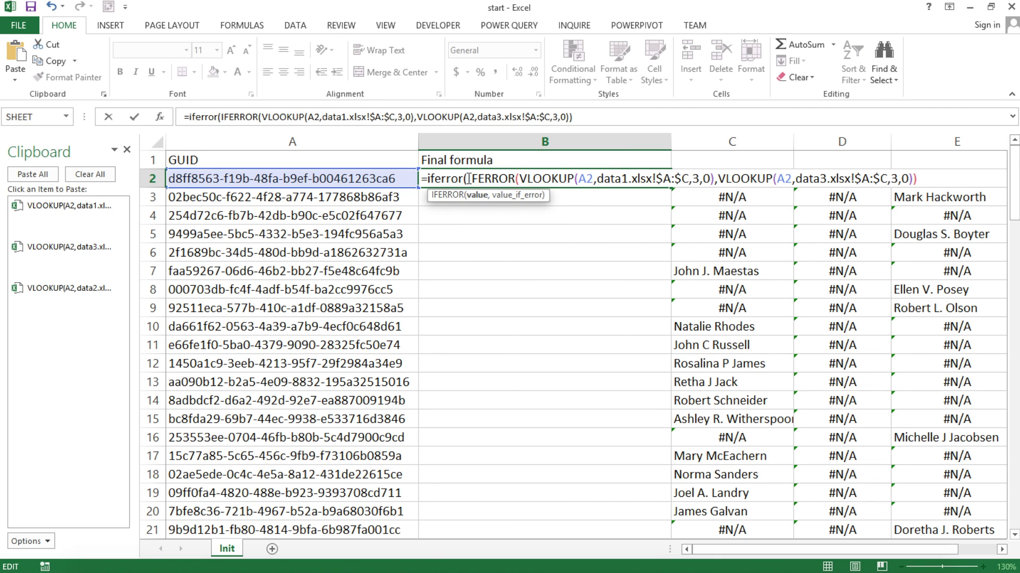
{"action": "left_click", "coordinate": [944, 179]}
{"action": "type", "text": ","}
{"action": "left_click", "coordinate": [74, 301]}
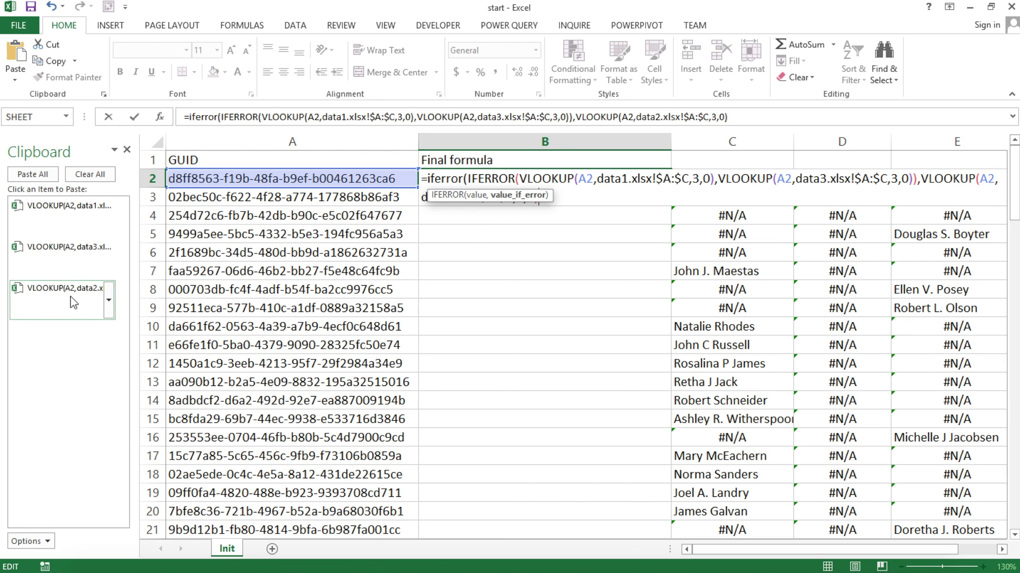
{"action": "left_click_drag", "start_coordinate": [552, 195], "coordinate": [554, 257]}
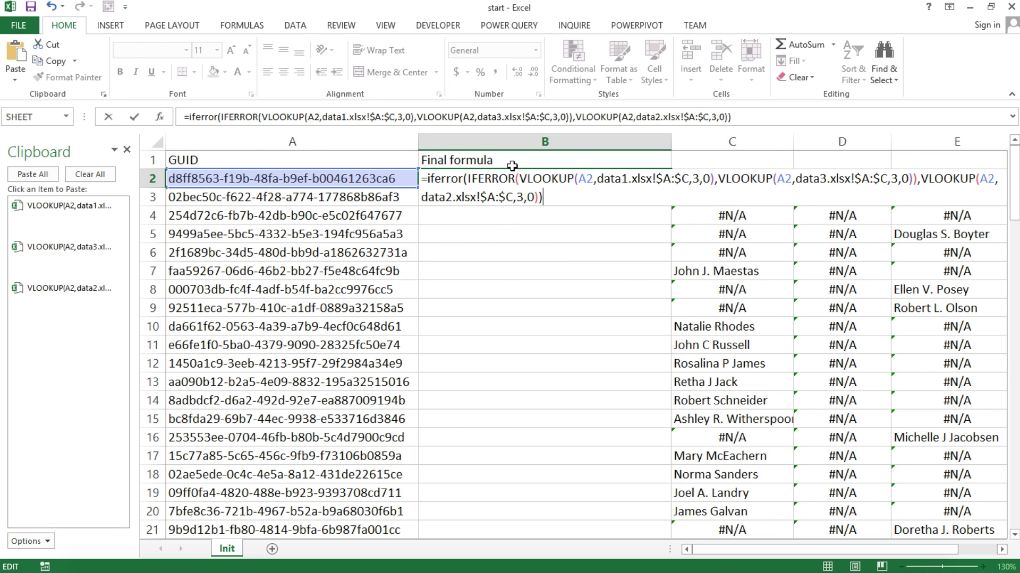
{"action": "key", "text": "Return"}
Fill the nested IFERROR formula from B2 down the whole "Final formula" column.
{"action": "left_click", "coordinate": [548, 175]}
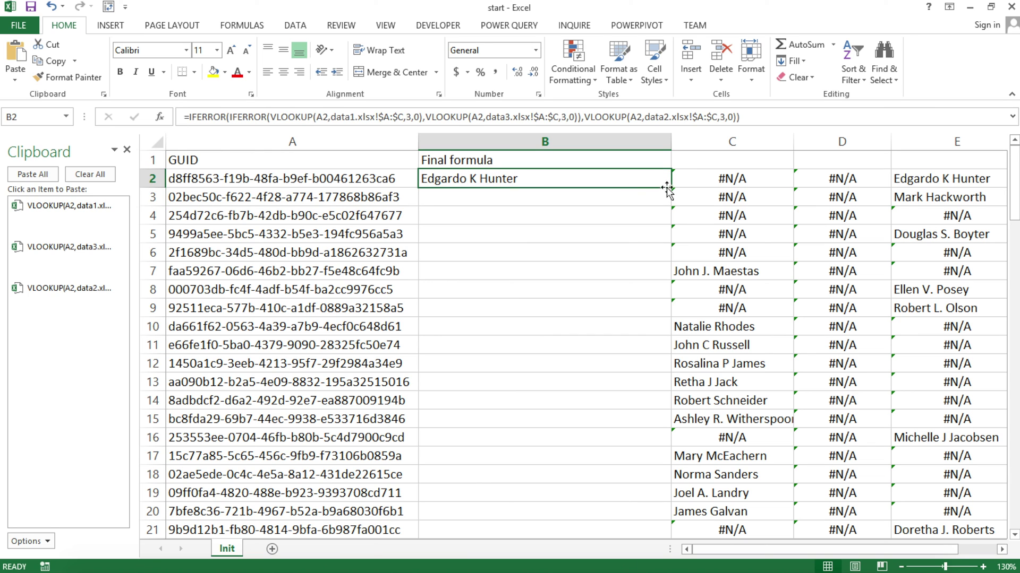
{"action": "double_click", "coordinate": [671, 187]}
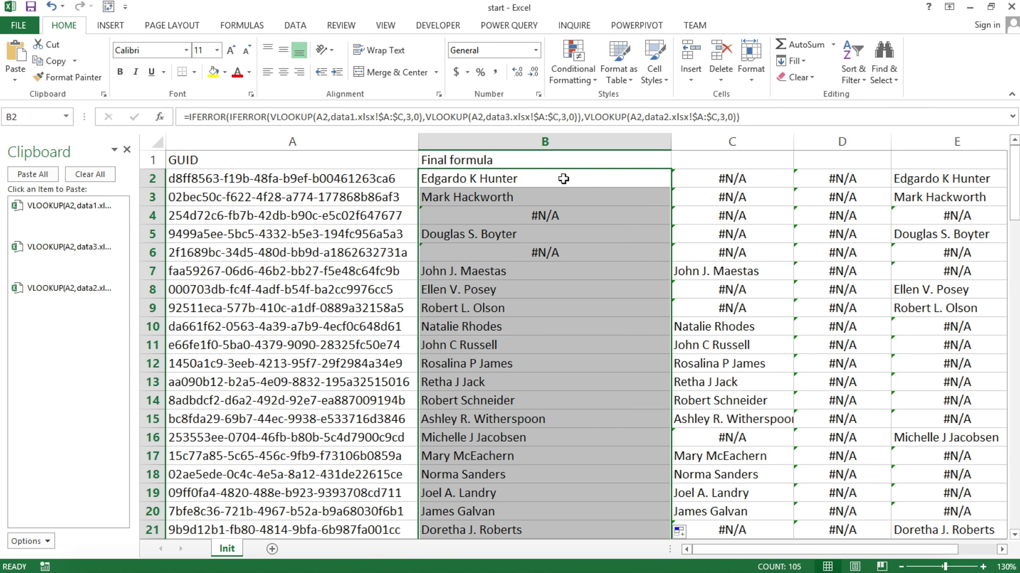
{"action": "double_click", "coordinate": [563, 178]}
{"action": "key", "text": "Escape"}
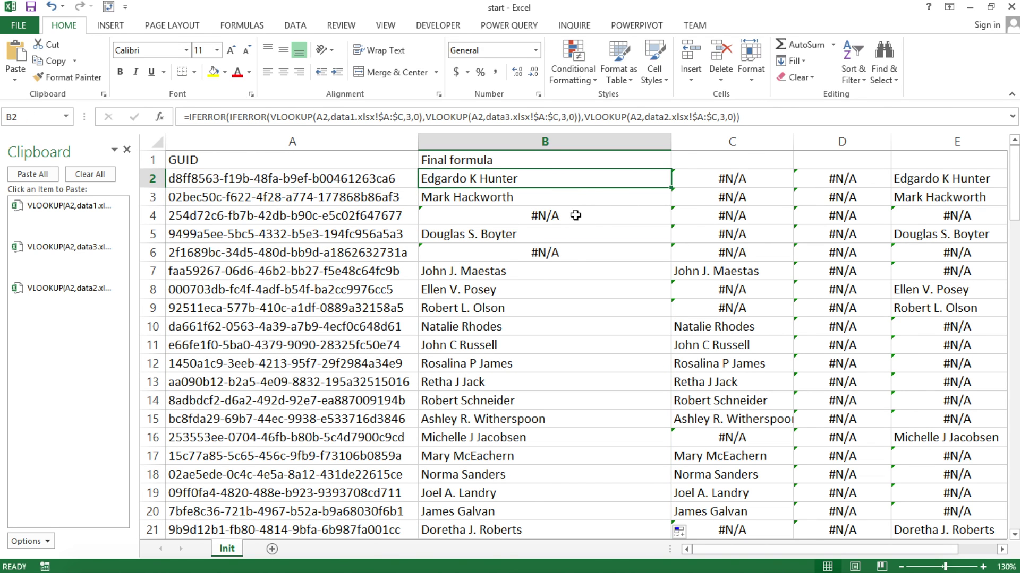
Compare the "Final formula" results in rows 4 to 7 with the separate lookups in columns C, D and E.
{"action": "left_click", "coordinate": [575, 215]}
{"action": "left_click_drag", "start_coordinate": [735, 212], "coordinate": [940, 211]}
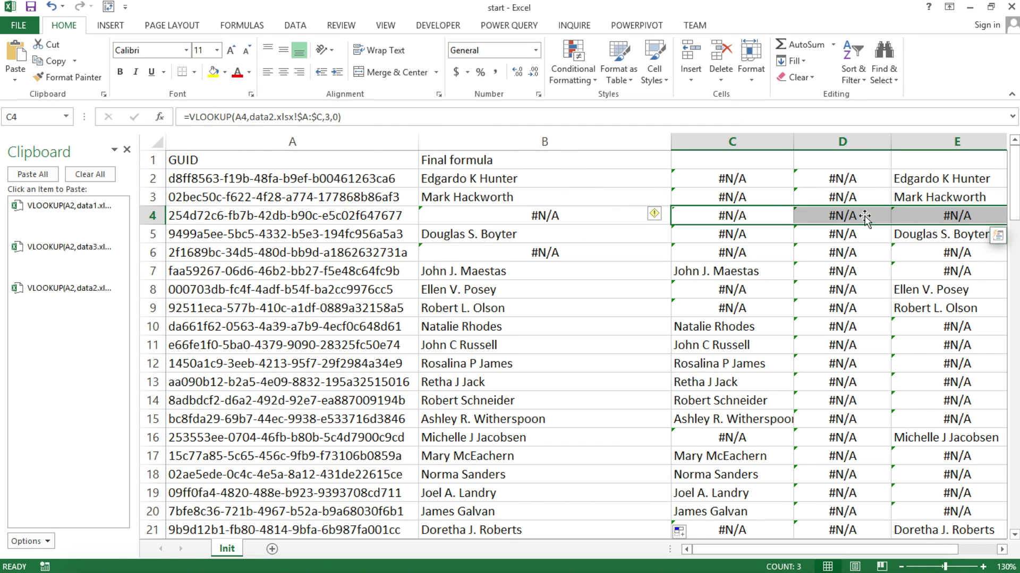
{"action": "left_click_drag", "start_coordinate": [736, 255], "coordinate": [921, 250]}
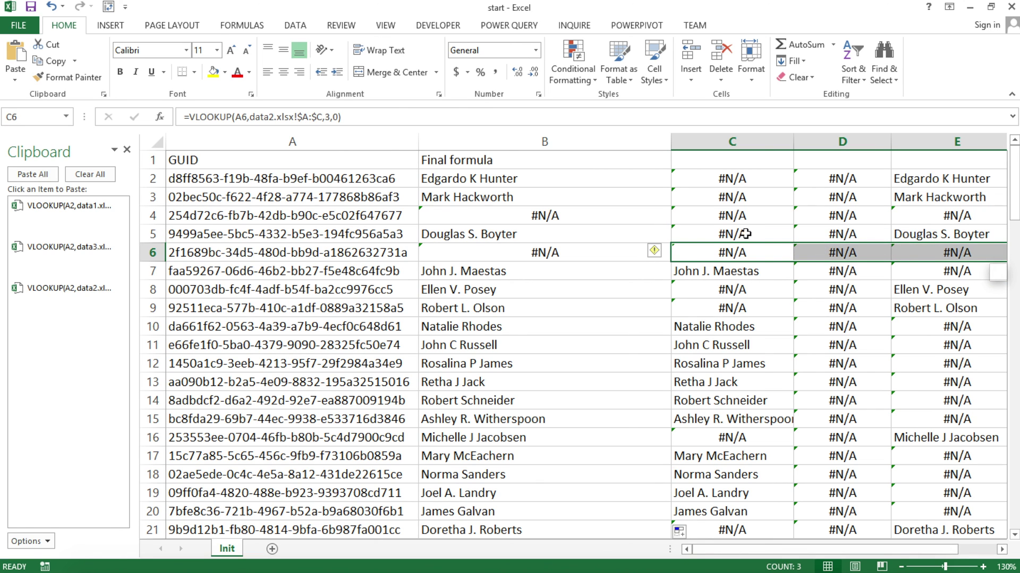
{"action": "left_click", "coordinate": [917, 236]}
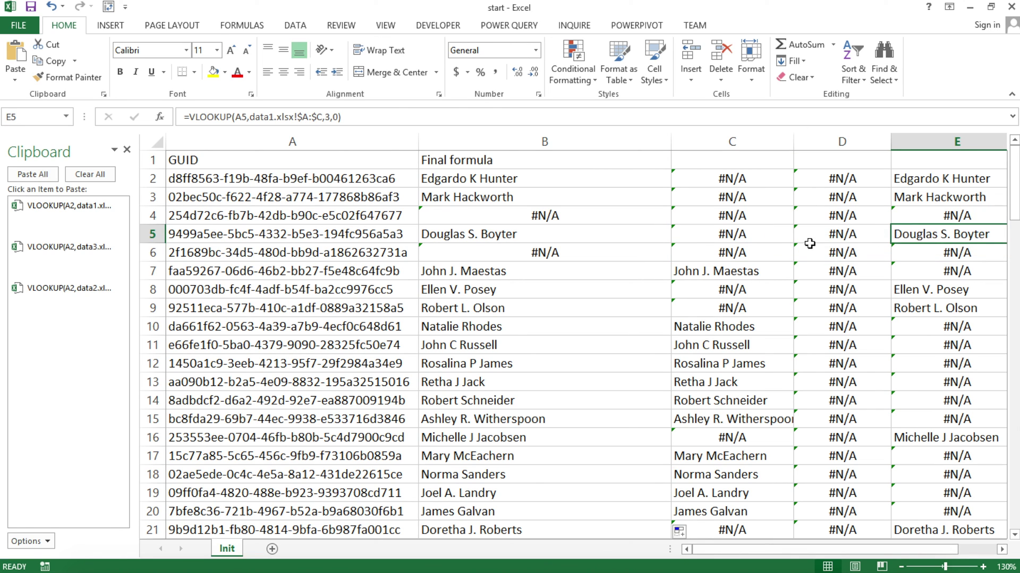
{"action": "left_click", "coordinate": [530, 235]}
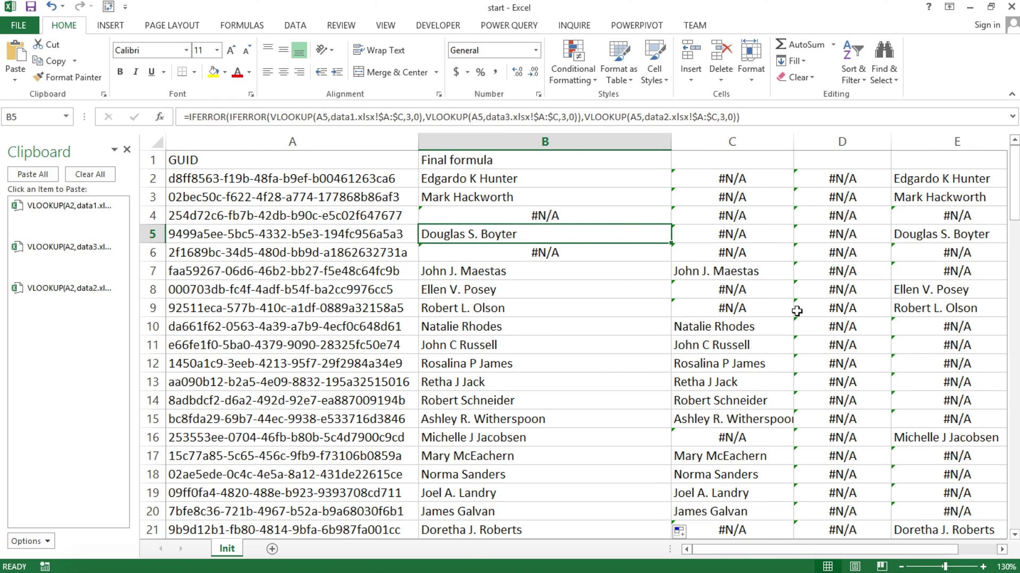
{"action": "left_click", "coordinate": [696, 277]}
{"action": "left_click", "coordinate": [558, 270]}
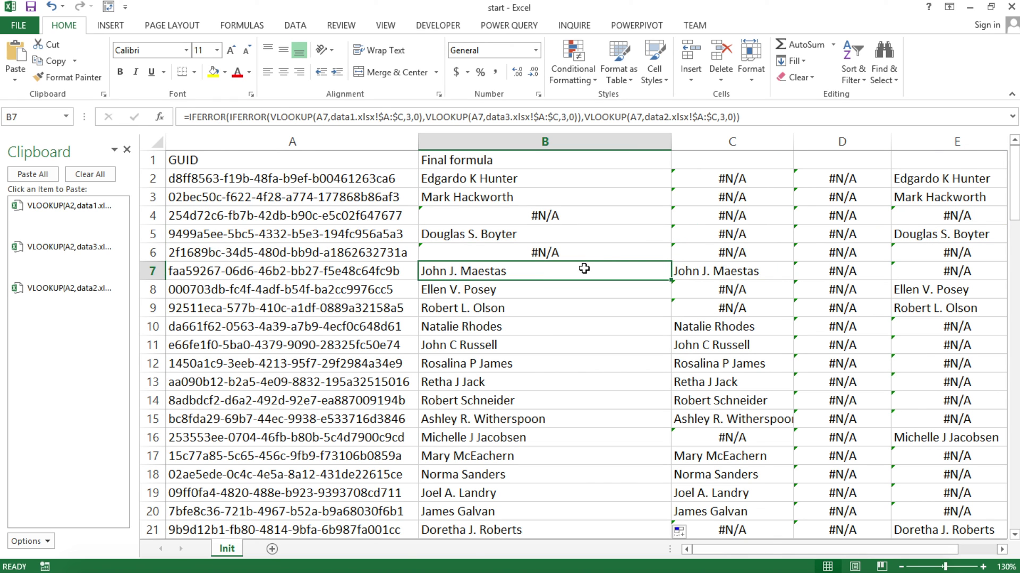
Delete the separate lookup columns C, D and E beside the "Final formula" column and close the Office Clipboard.
{"action": "scroll", "coordinate": [811, 402], "scroll_direction": "down", "scroll_amount": 4}
{"action": "scroll", "coordinate": [811, 401], "scroll_direction": "down", "scroll_amount": 6}
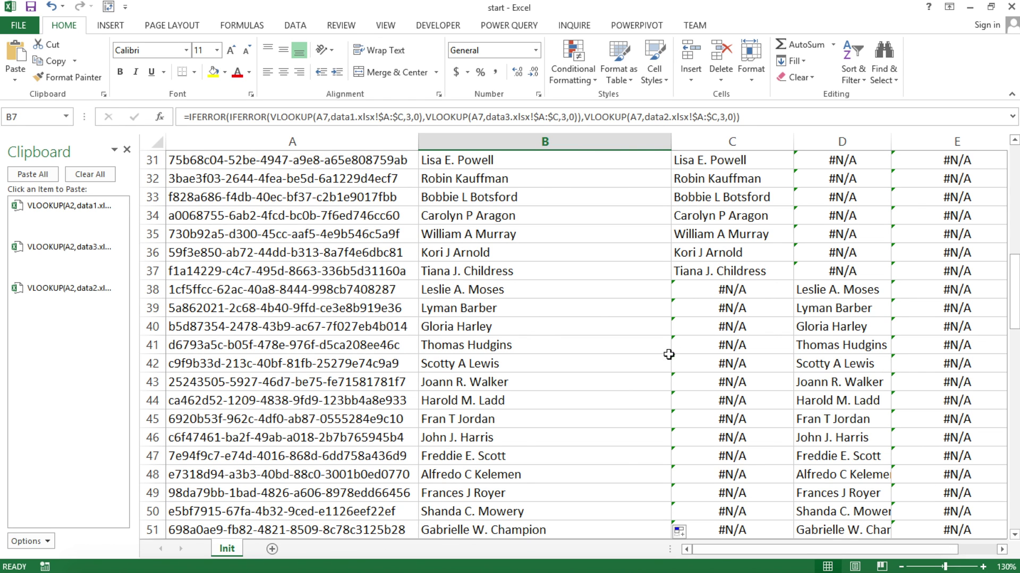
{"action": "scroll", "coordinate": [675, 361], "scroll_direction": "up", "scroll_amount": 10}
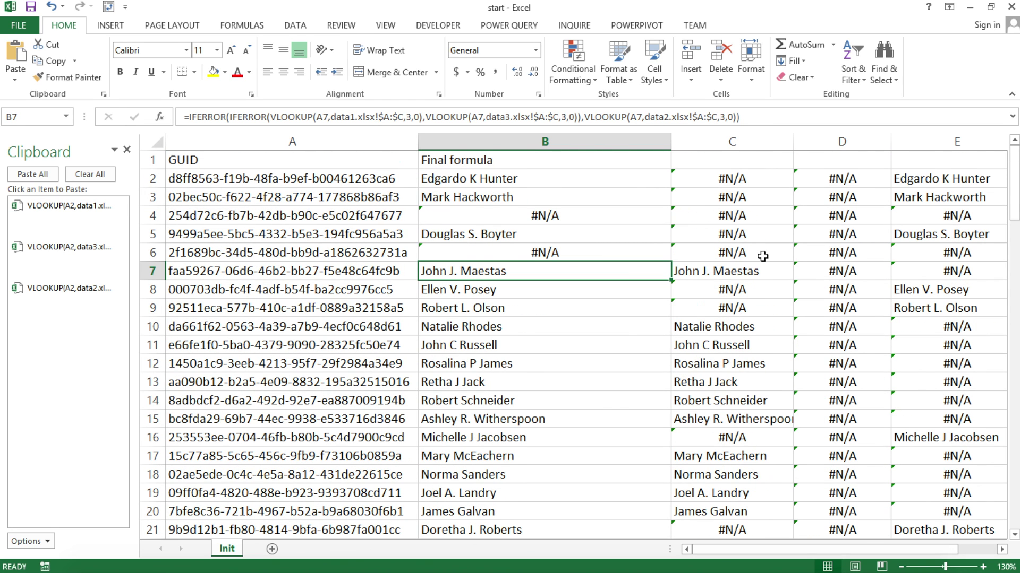
{"action": "left_click_drag", "start_coordinate": [732, 142], "coordinate": [910, 141]}
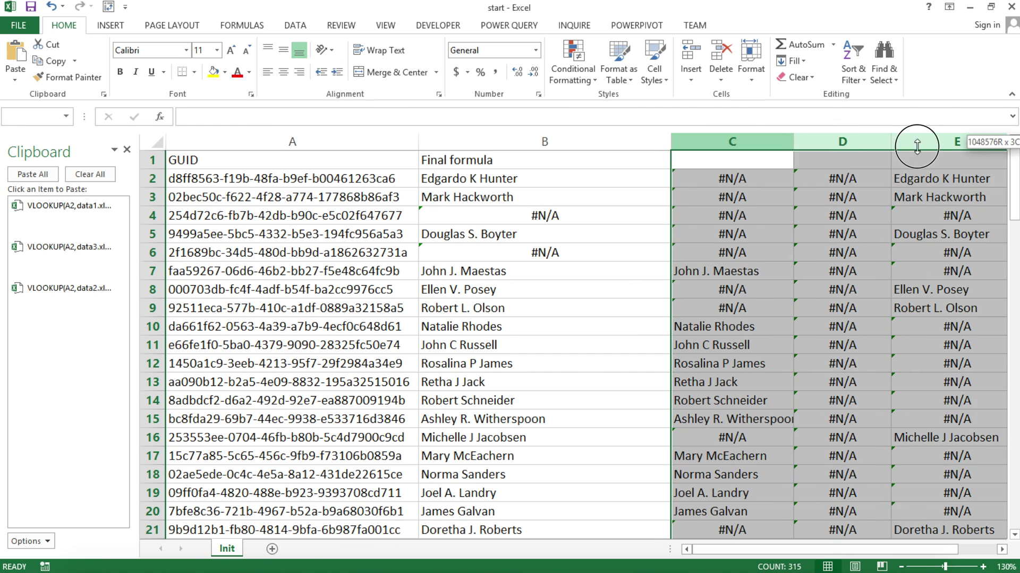
{"action": "right_click", "coordinate": [758, 142]}
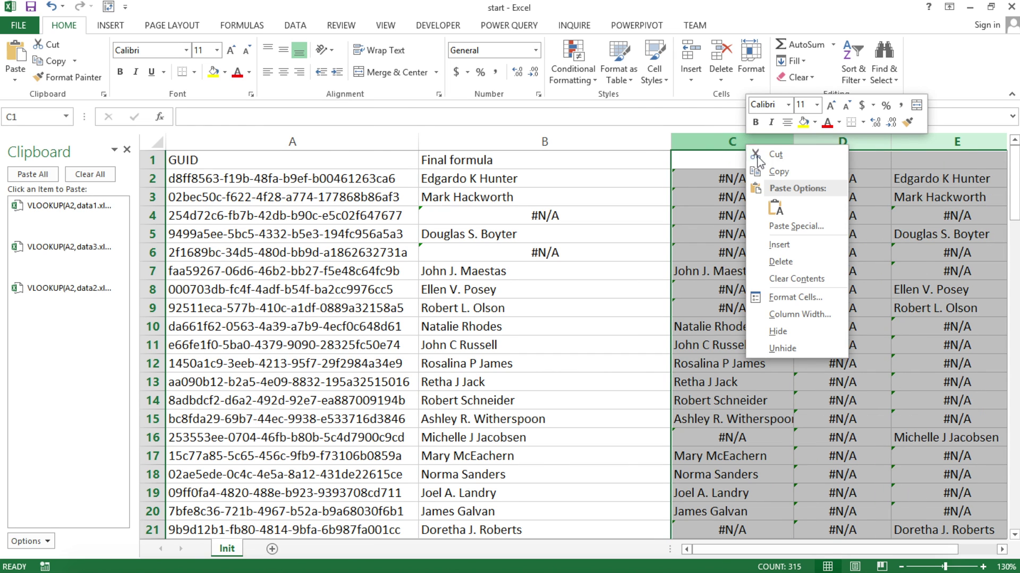
{"action": "left_click", "coordinate": [781, 265]}
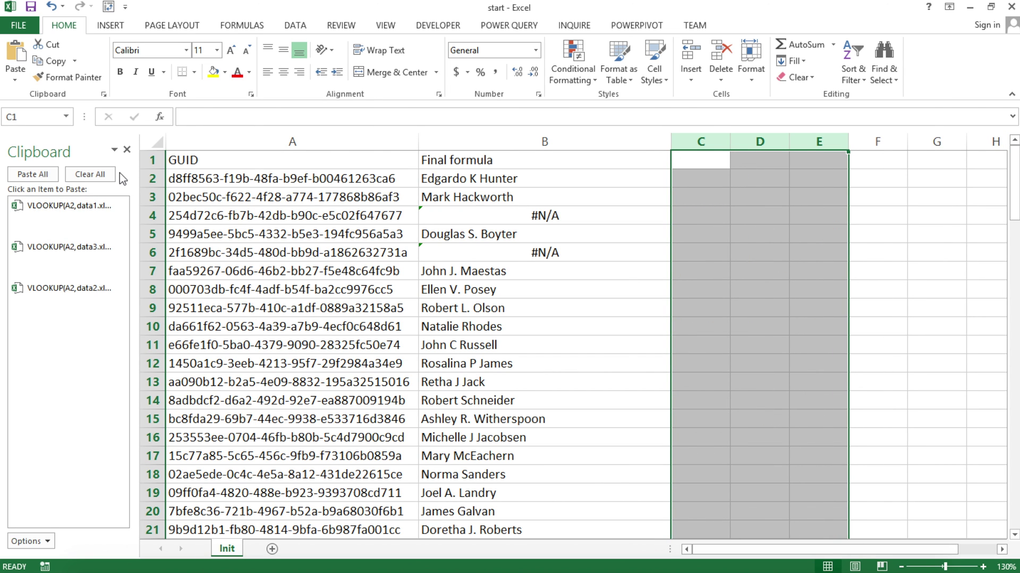
{"action": "left_click", "coordinate": [125, 153]}
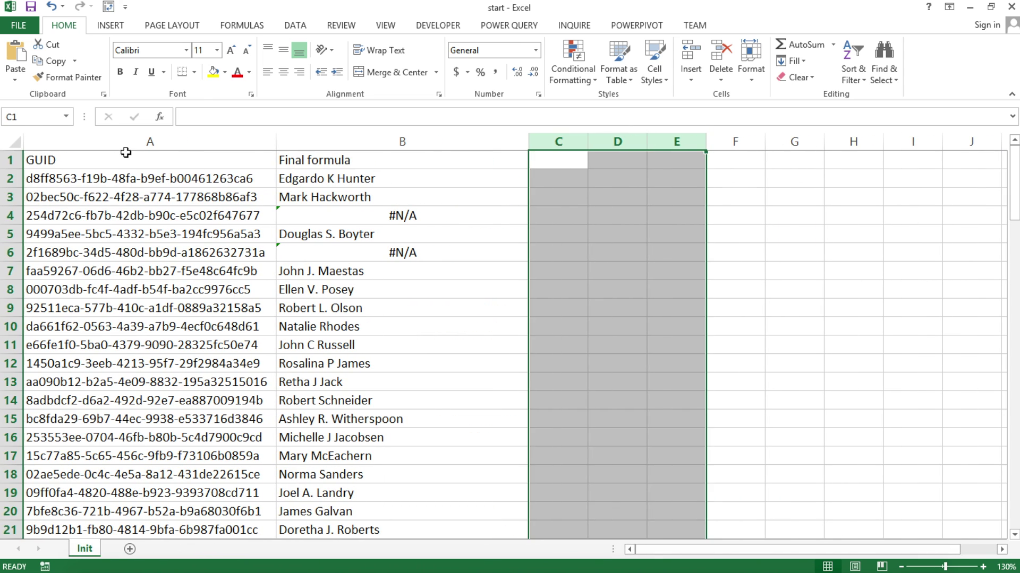
Inspect the complete nested IFERROR formula in B2, leave it unedited, and select the GUID header in A1.
{"action": "double_click", "coordinate": [280, 179]}
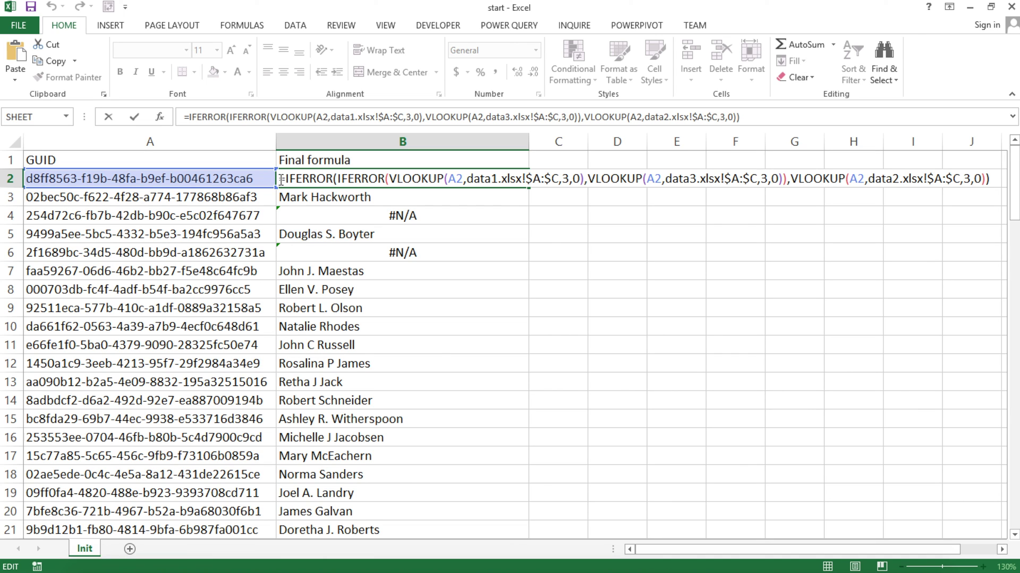
{"action": "key", "text": "Escape"}
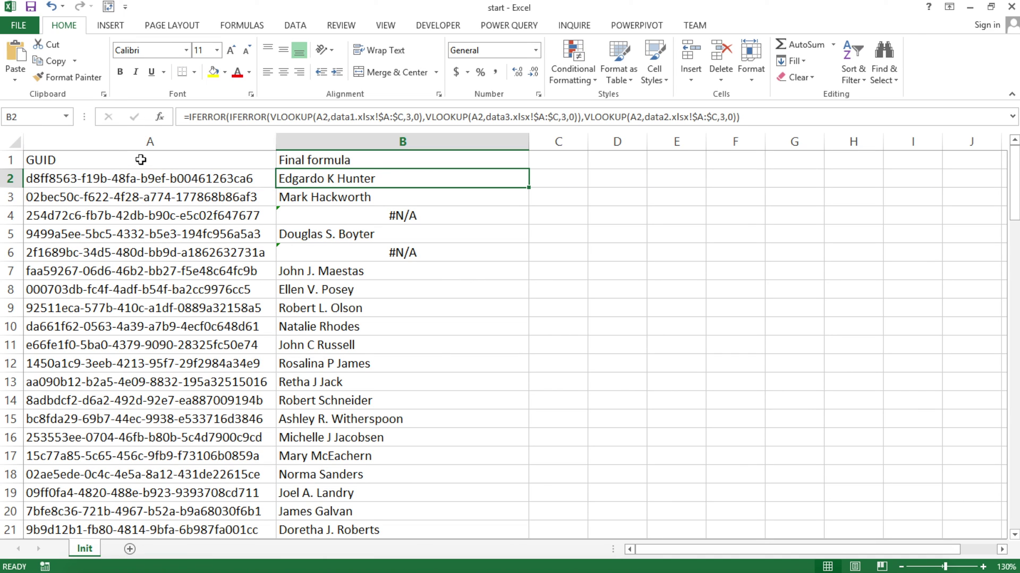
{"action": "left_click", "coordinate": [140, 163]}
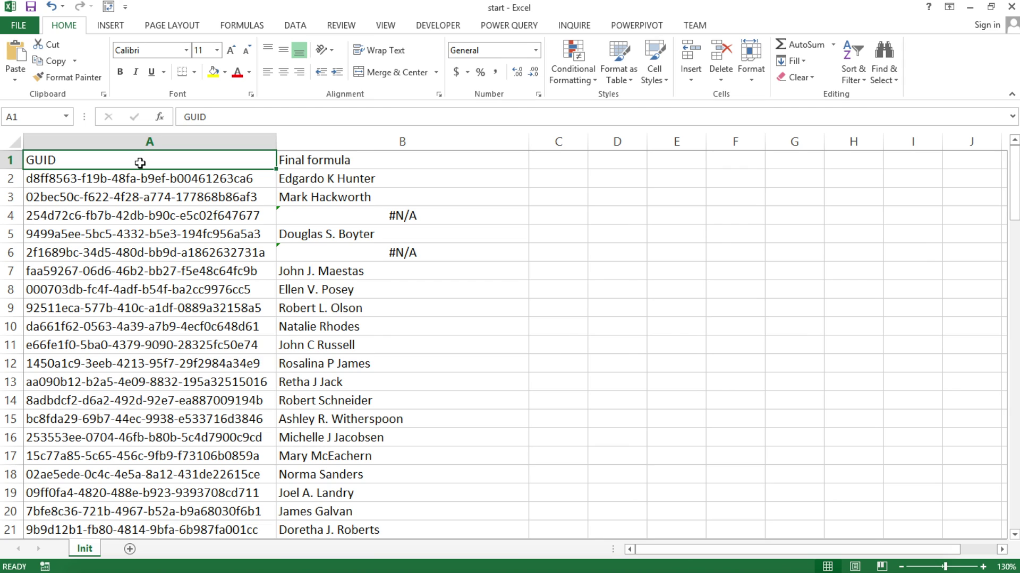